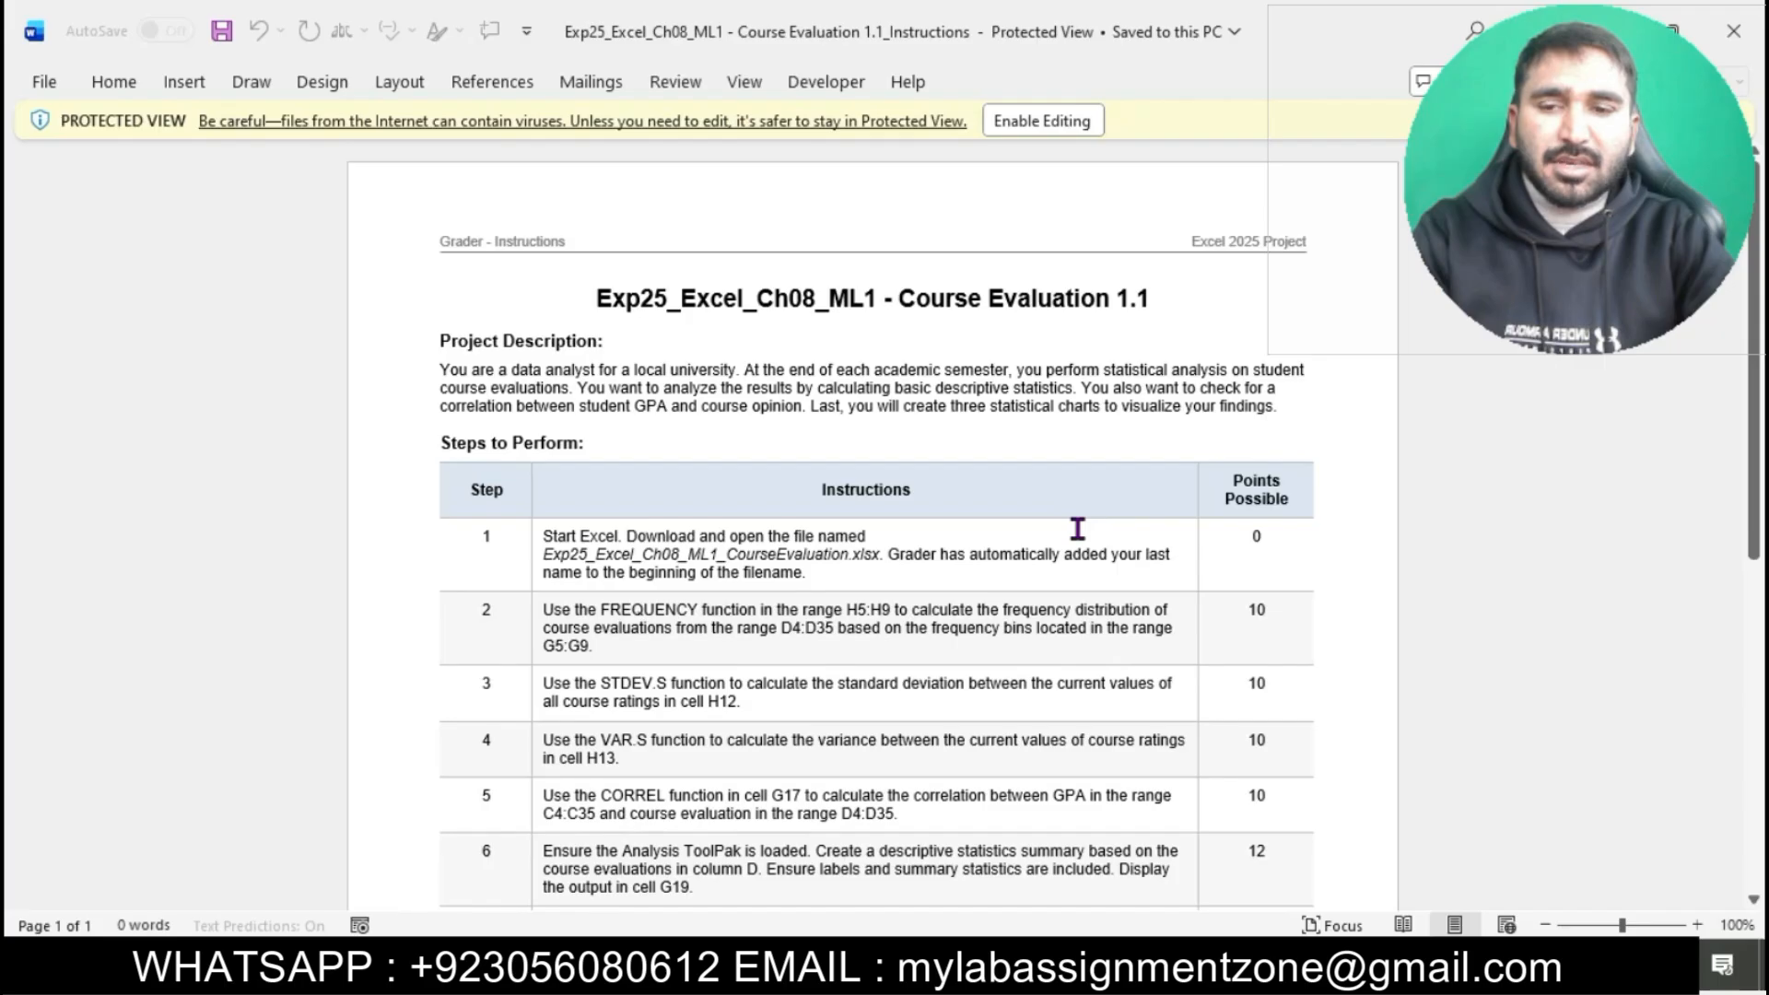
- Enable editing of the instructions document, set its title to 20 pt and highlight the title in turquoise
{"action": "left_click", "coordinate": [1037, 121]}
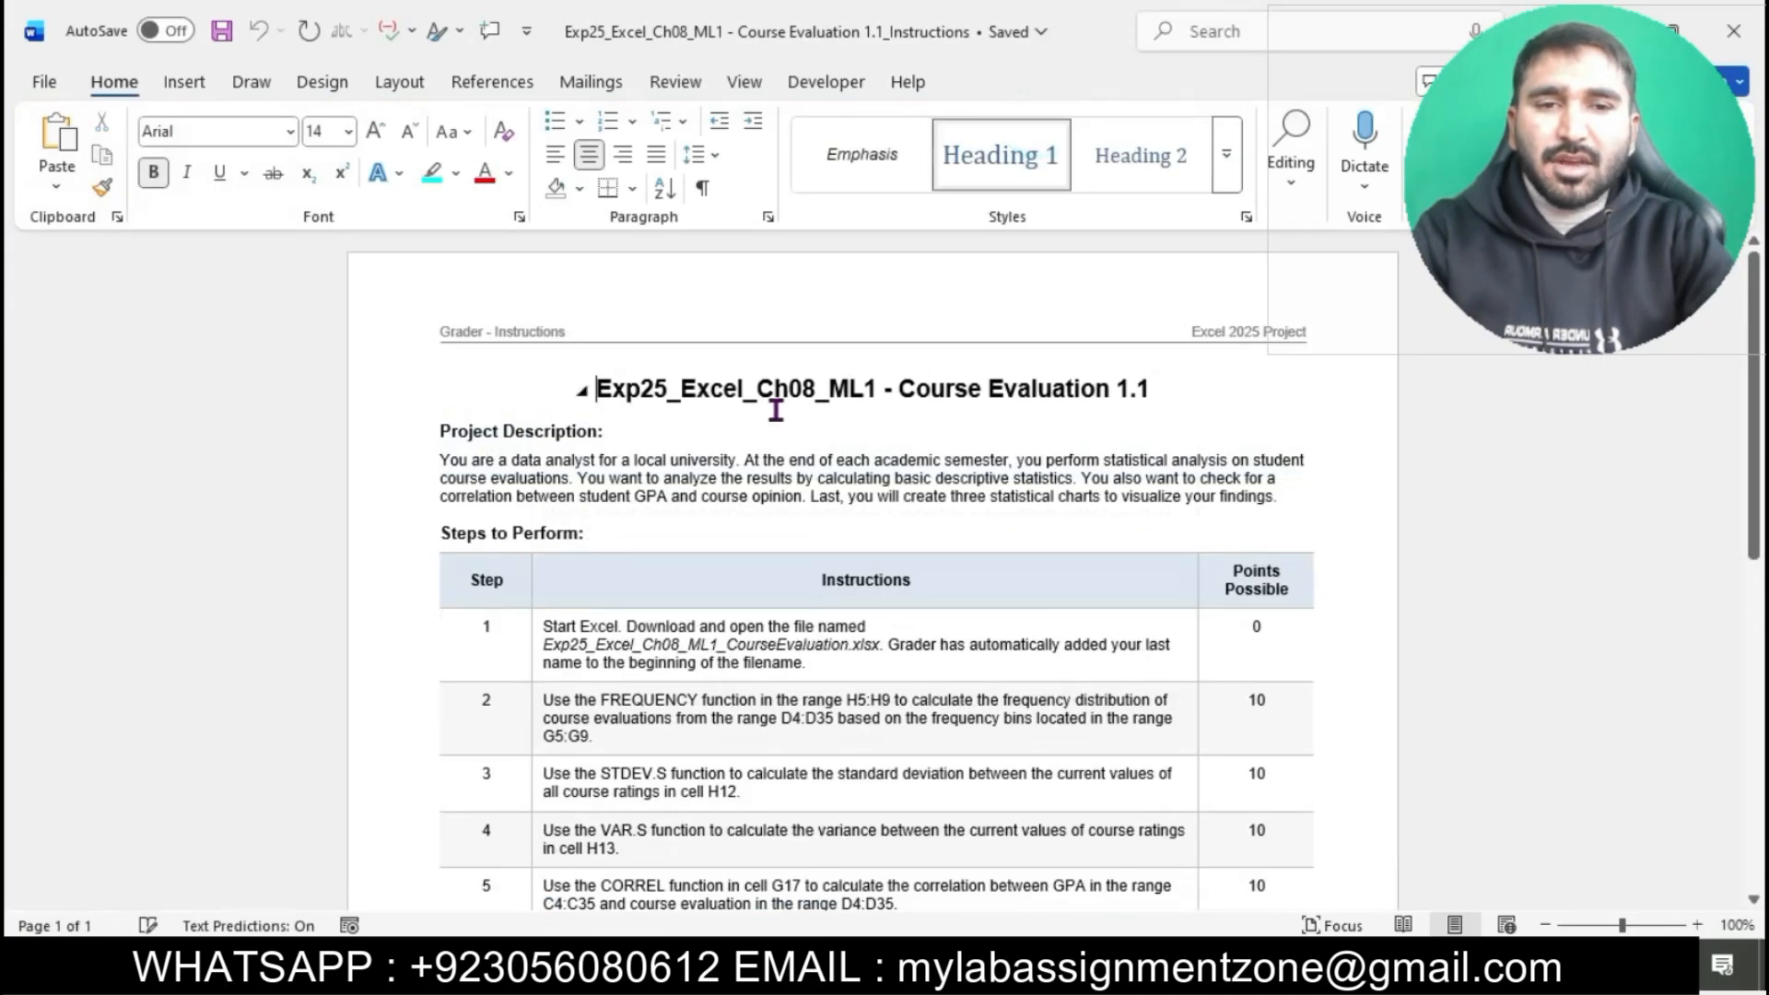
{"action": "left_click_drag", "start_coordinate": [594, 391], "coordinate": [1170, 406]}
{"action": "left_click", "coordinate": [349, 132]}
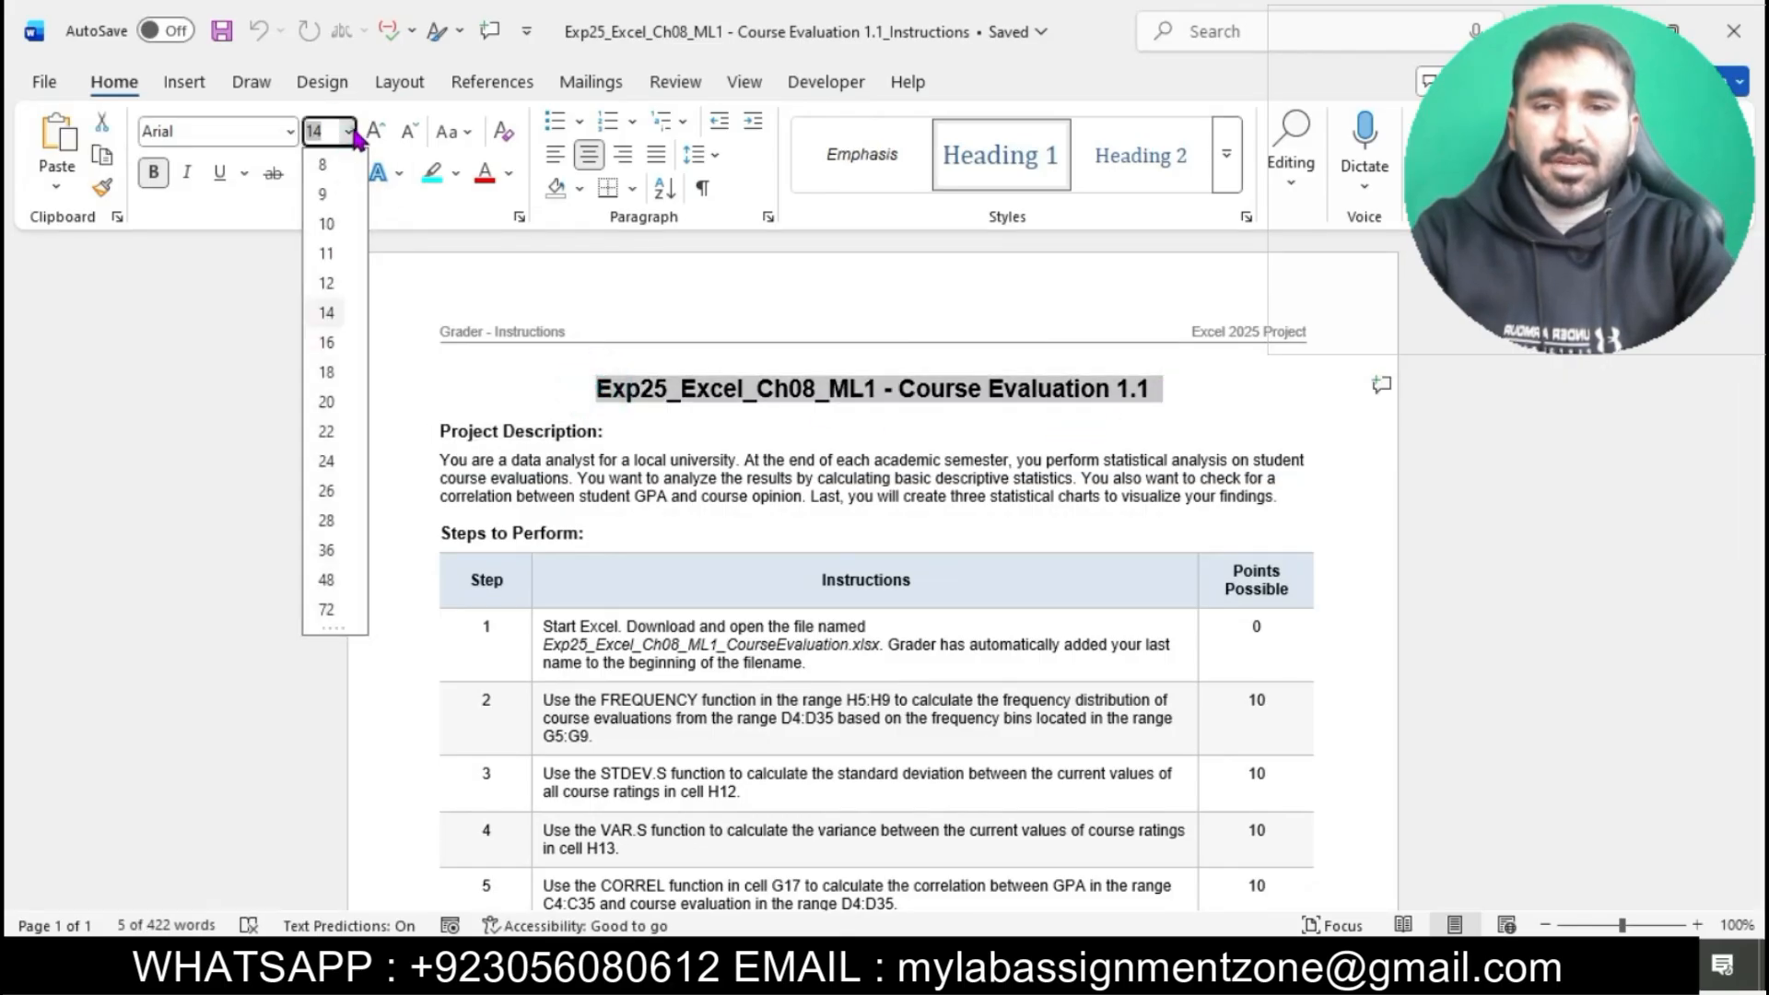
{"action": "left_click", "coordinate": [328, 401]}
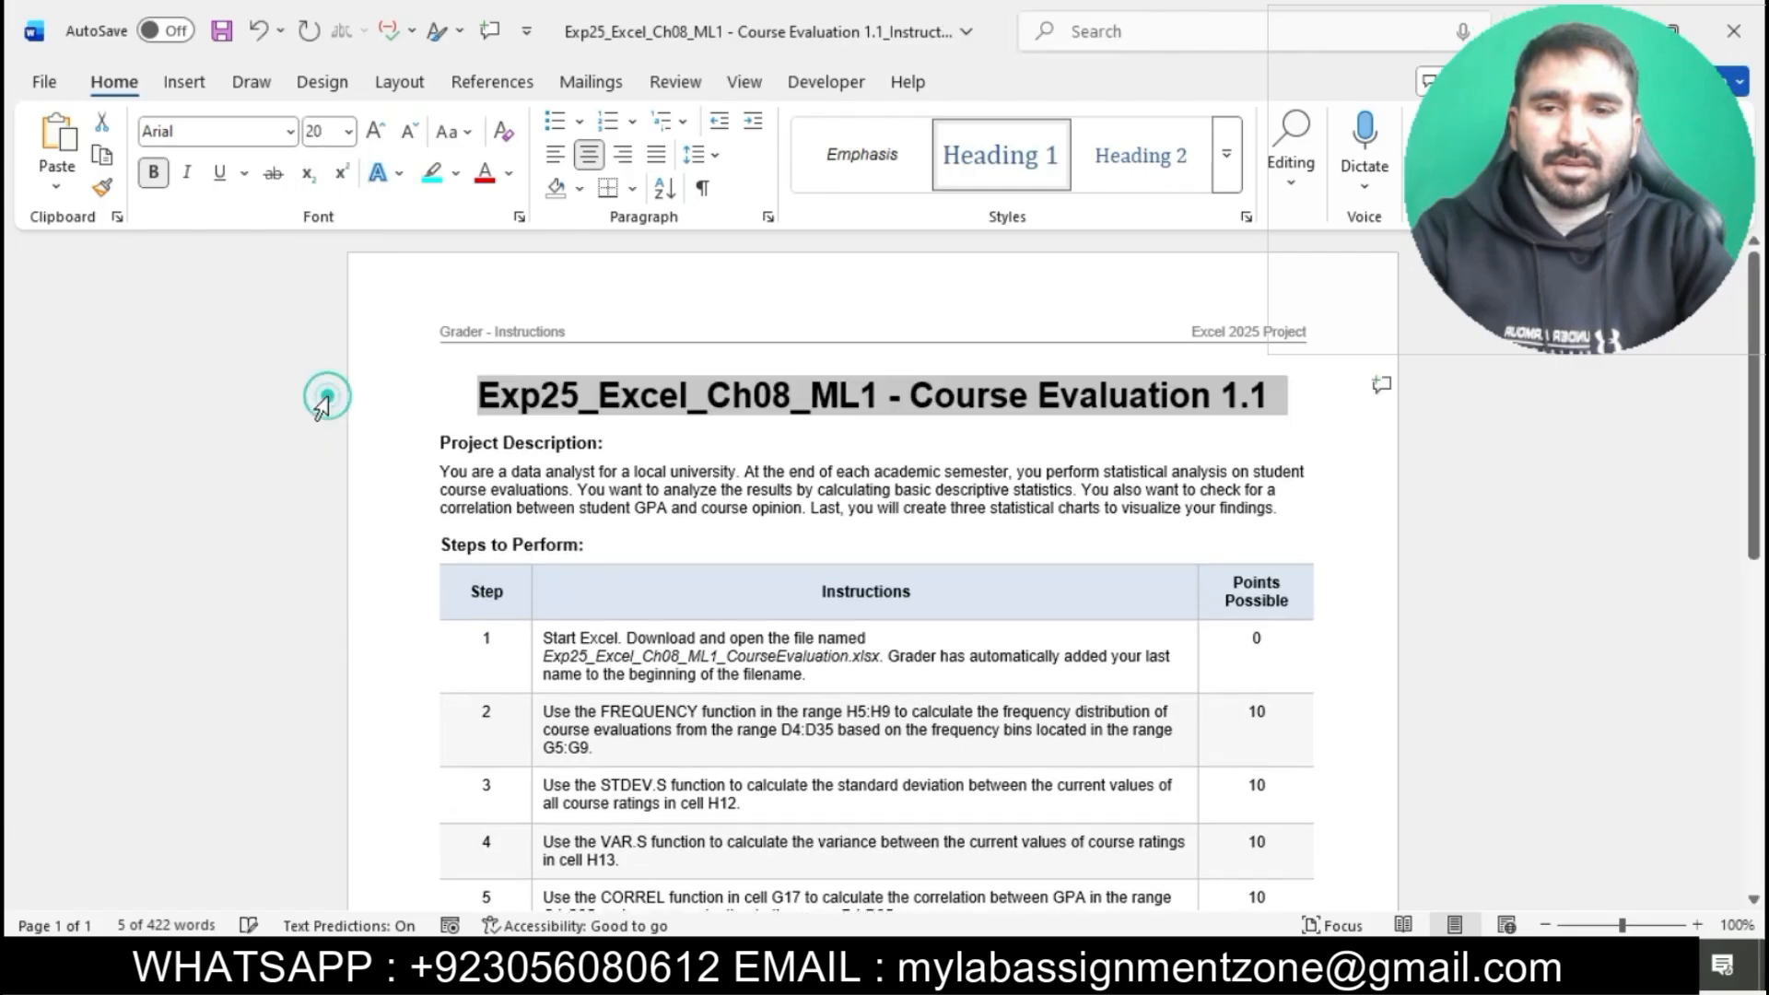
{"action": "left_click", "coordinate": [432, 173]}
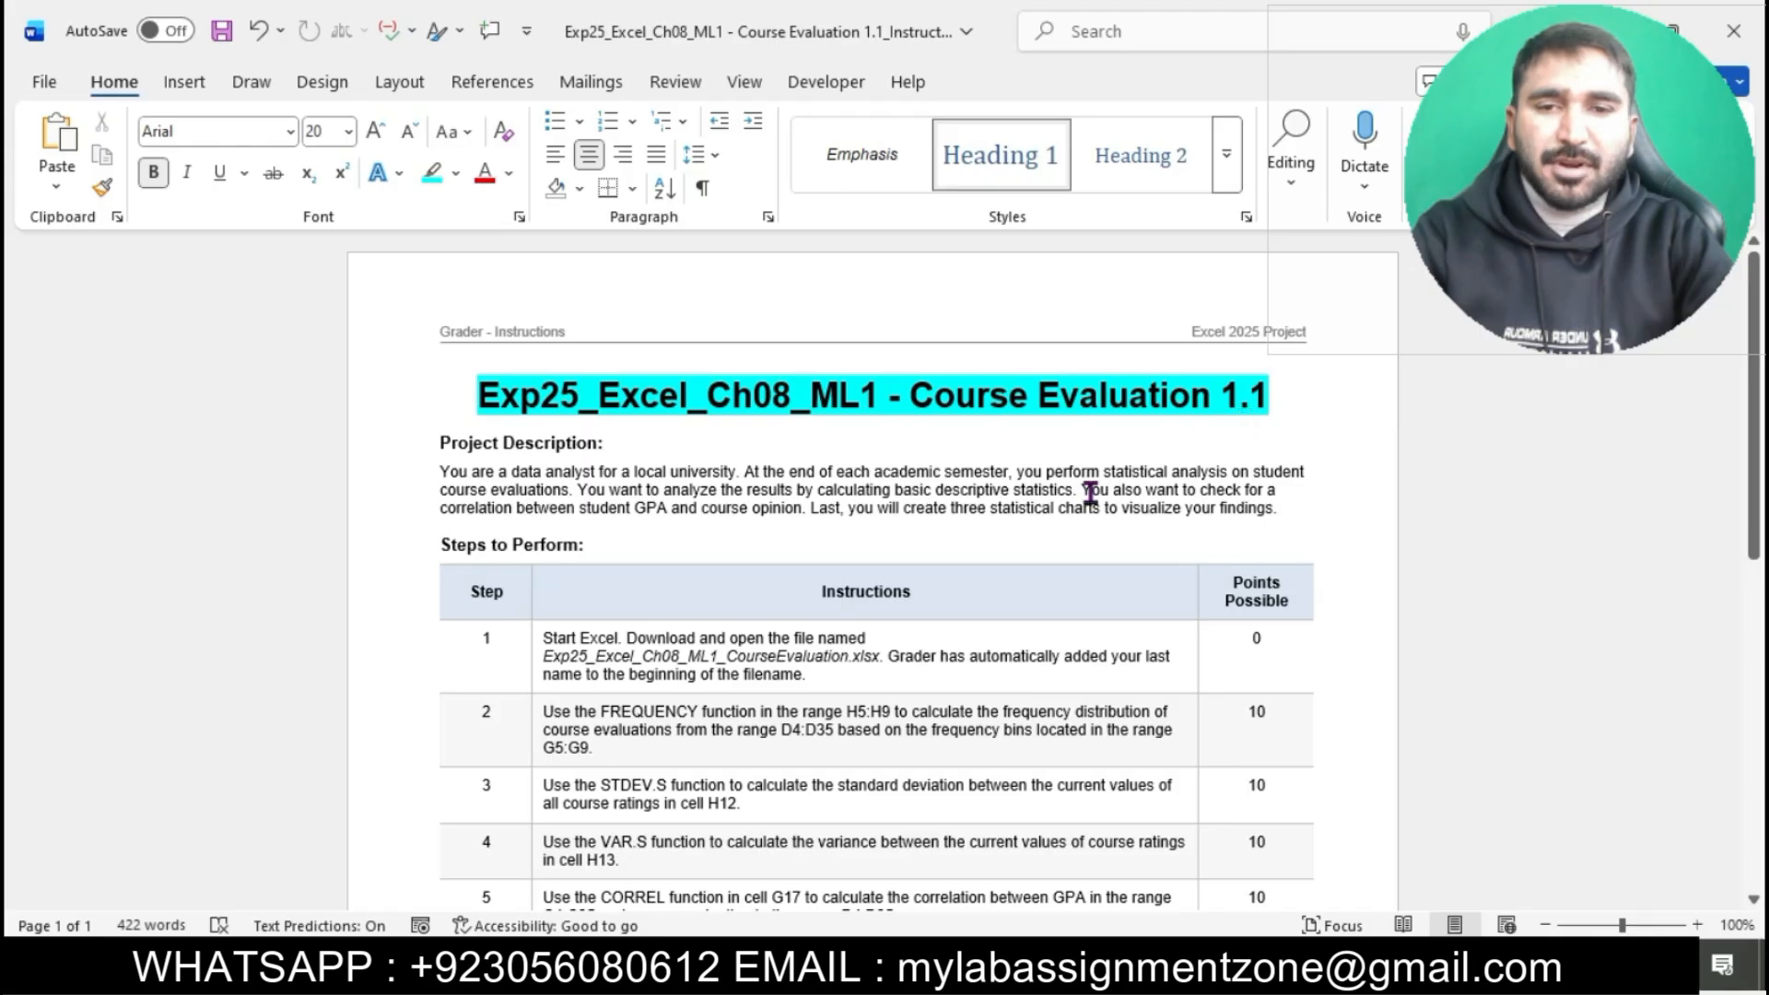
- Set the text in all step rows of the instructions table to 12 pt
{"action": "scroll", "coordinate": [1086, 496], "scroll_direction": "down", "scroll_amount": 2}
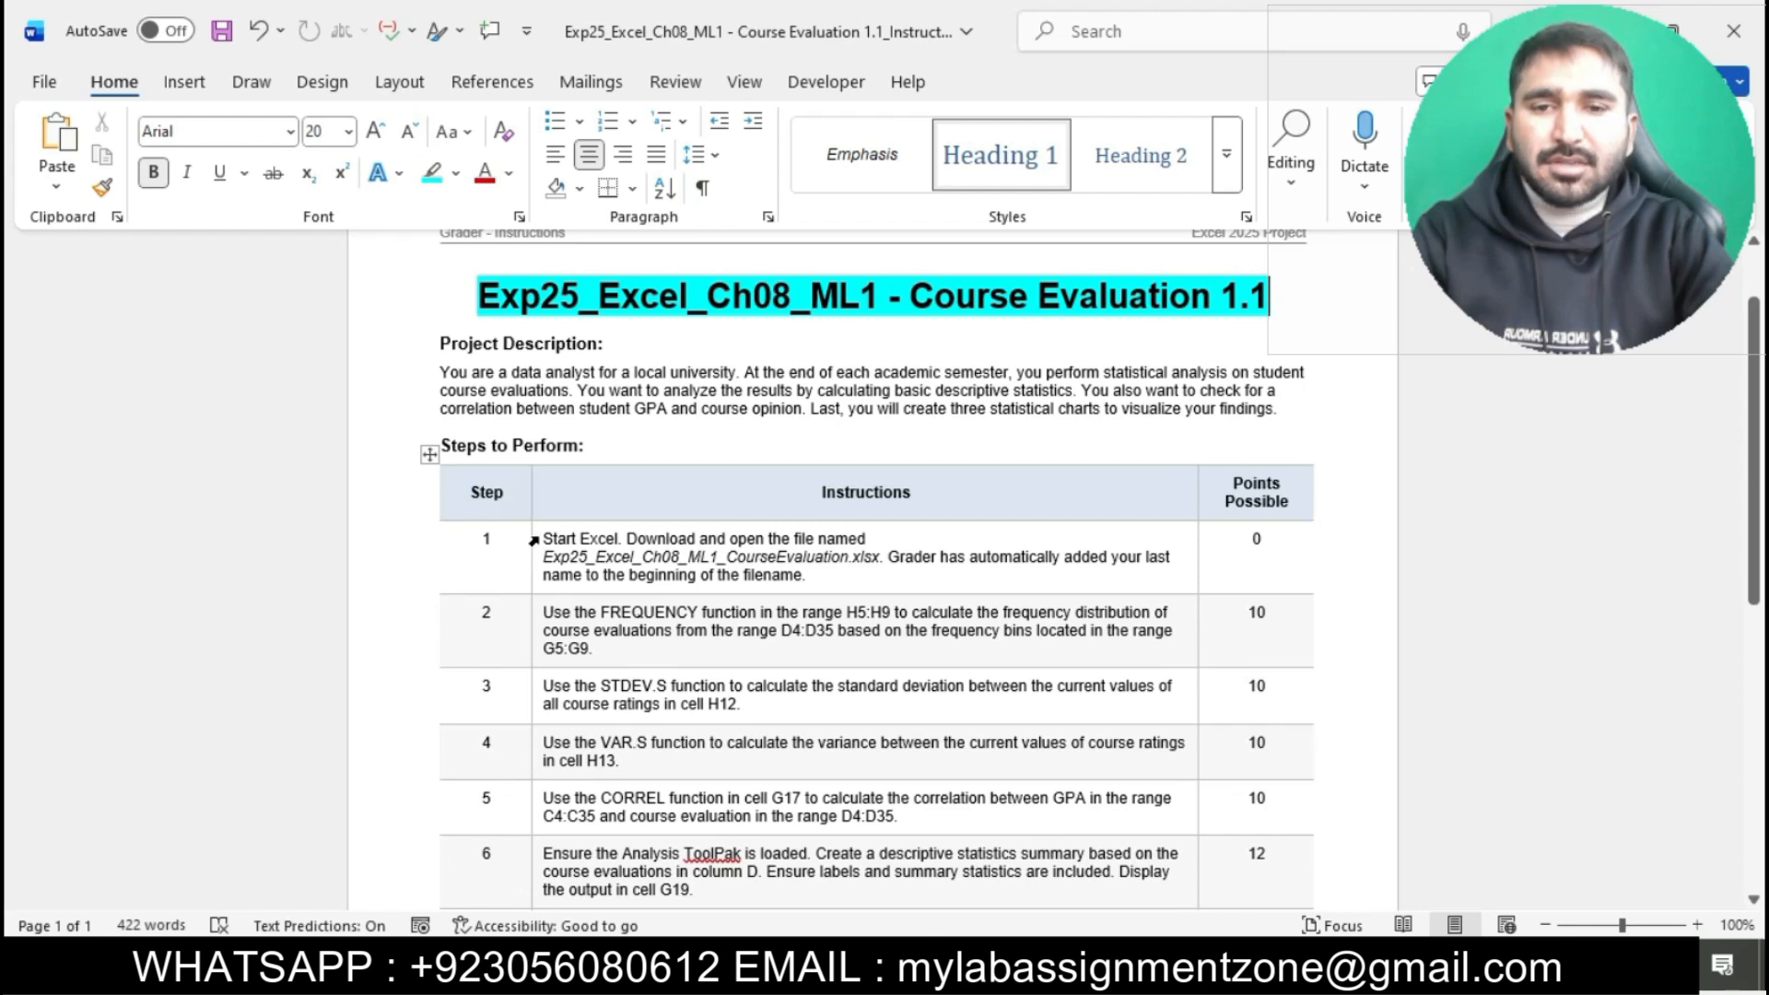
{"action": "left_click_drag", "start_coordinate": [534, 541], "coordinate": [645, 825]}
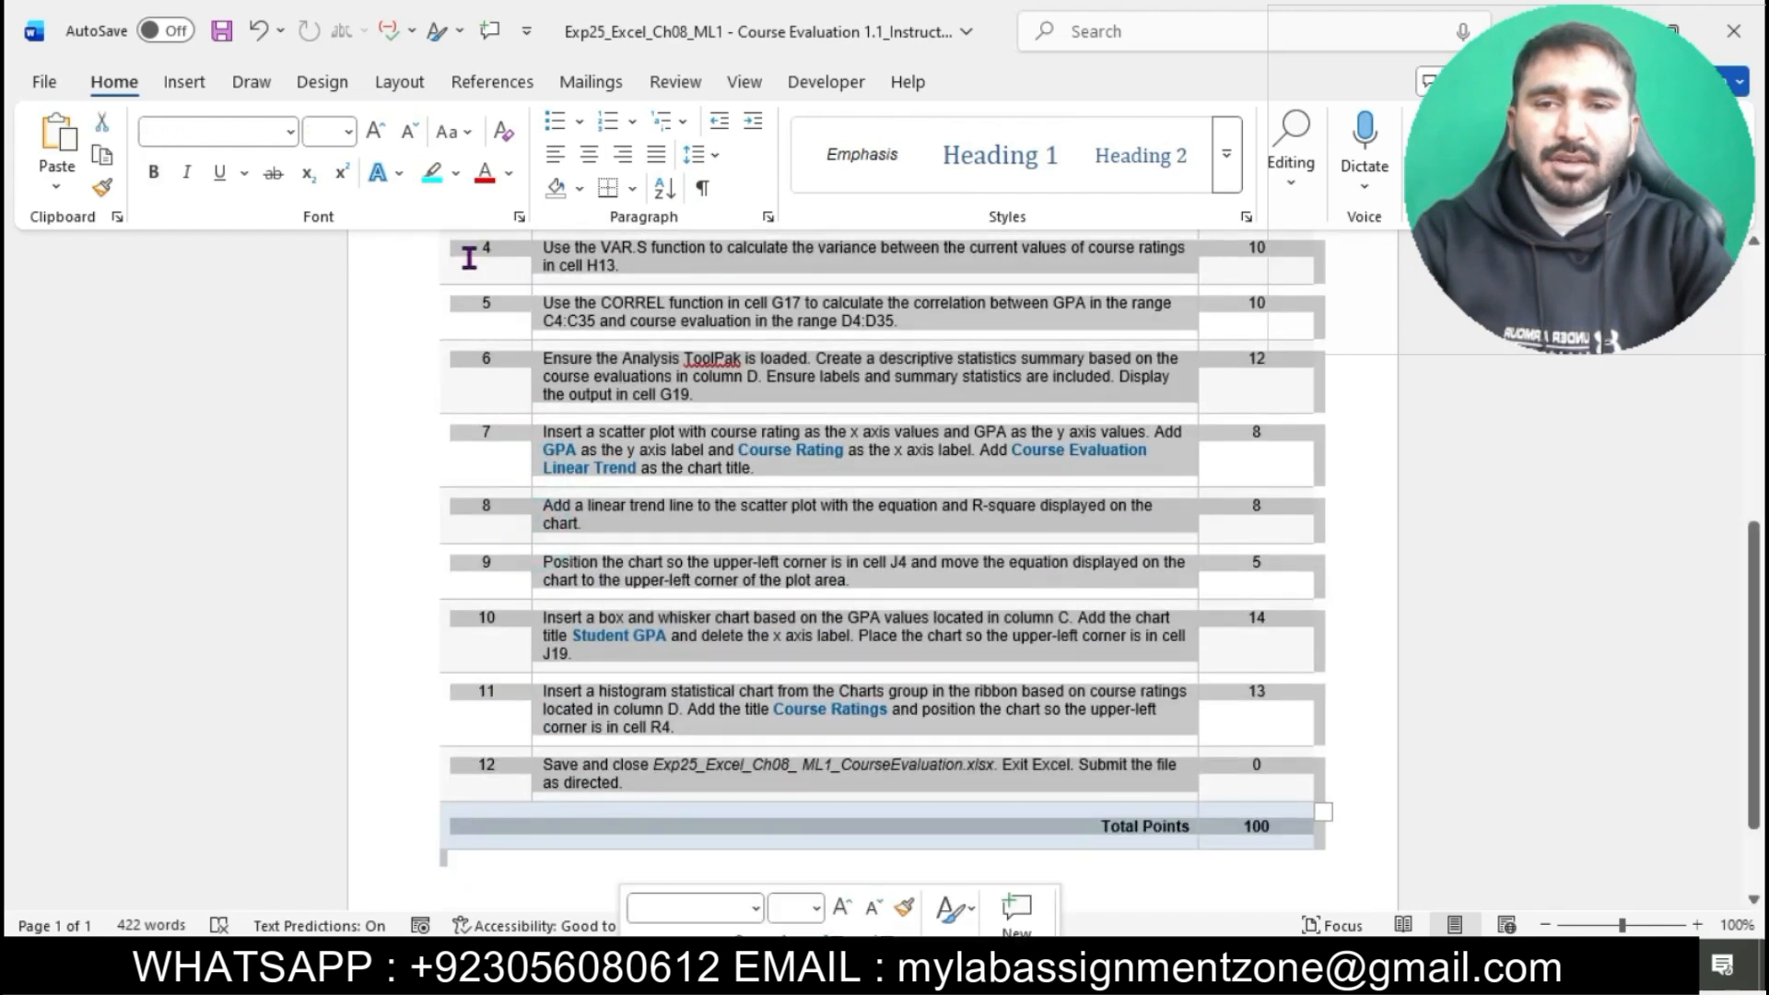
{"action": "left_click", "coordinate": [347, 132]}
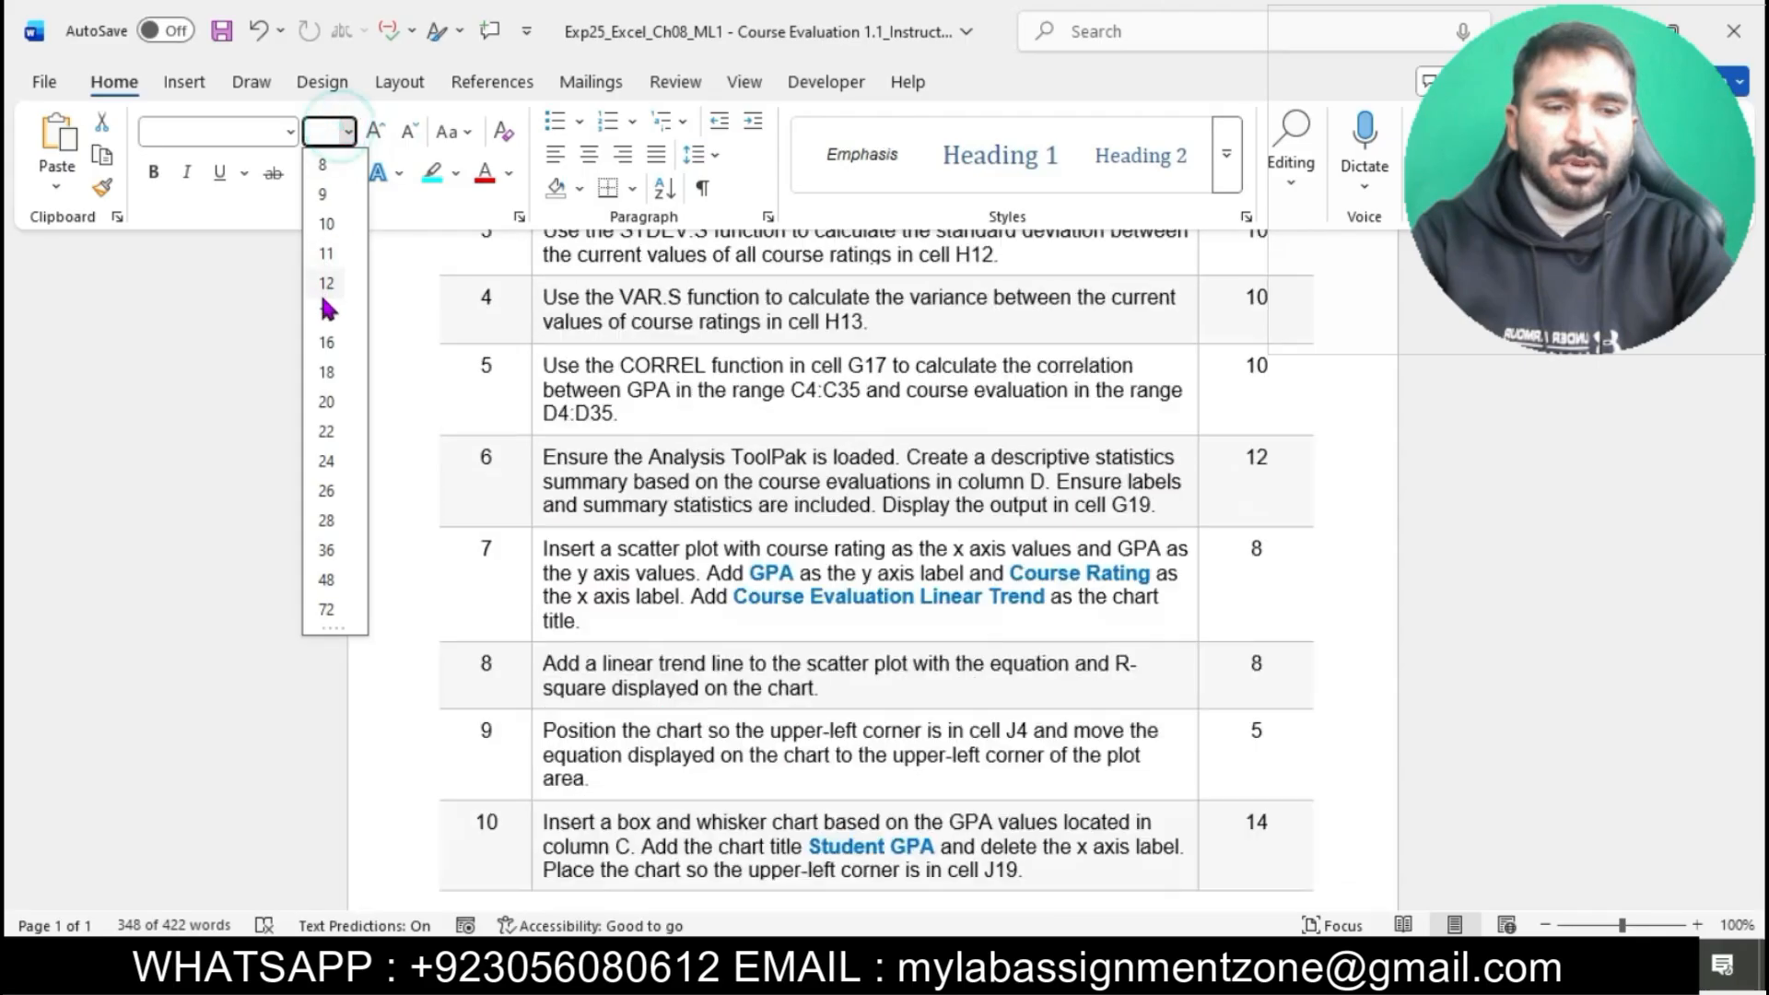
{"action": "left_click", "coordinate": [320, 297]}
{"action": "left_click", "coordinate": [731, 514]}
- Highlight the instruction text of step 1 in turquoise
{"action": "scroll", "coordinate": [737, 516], "scroll_direction": "up", "scroll_amount": 4}
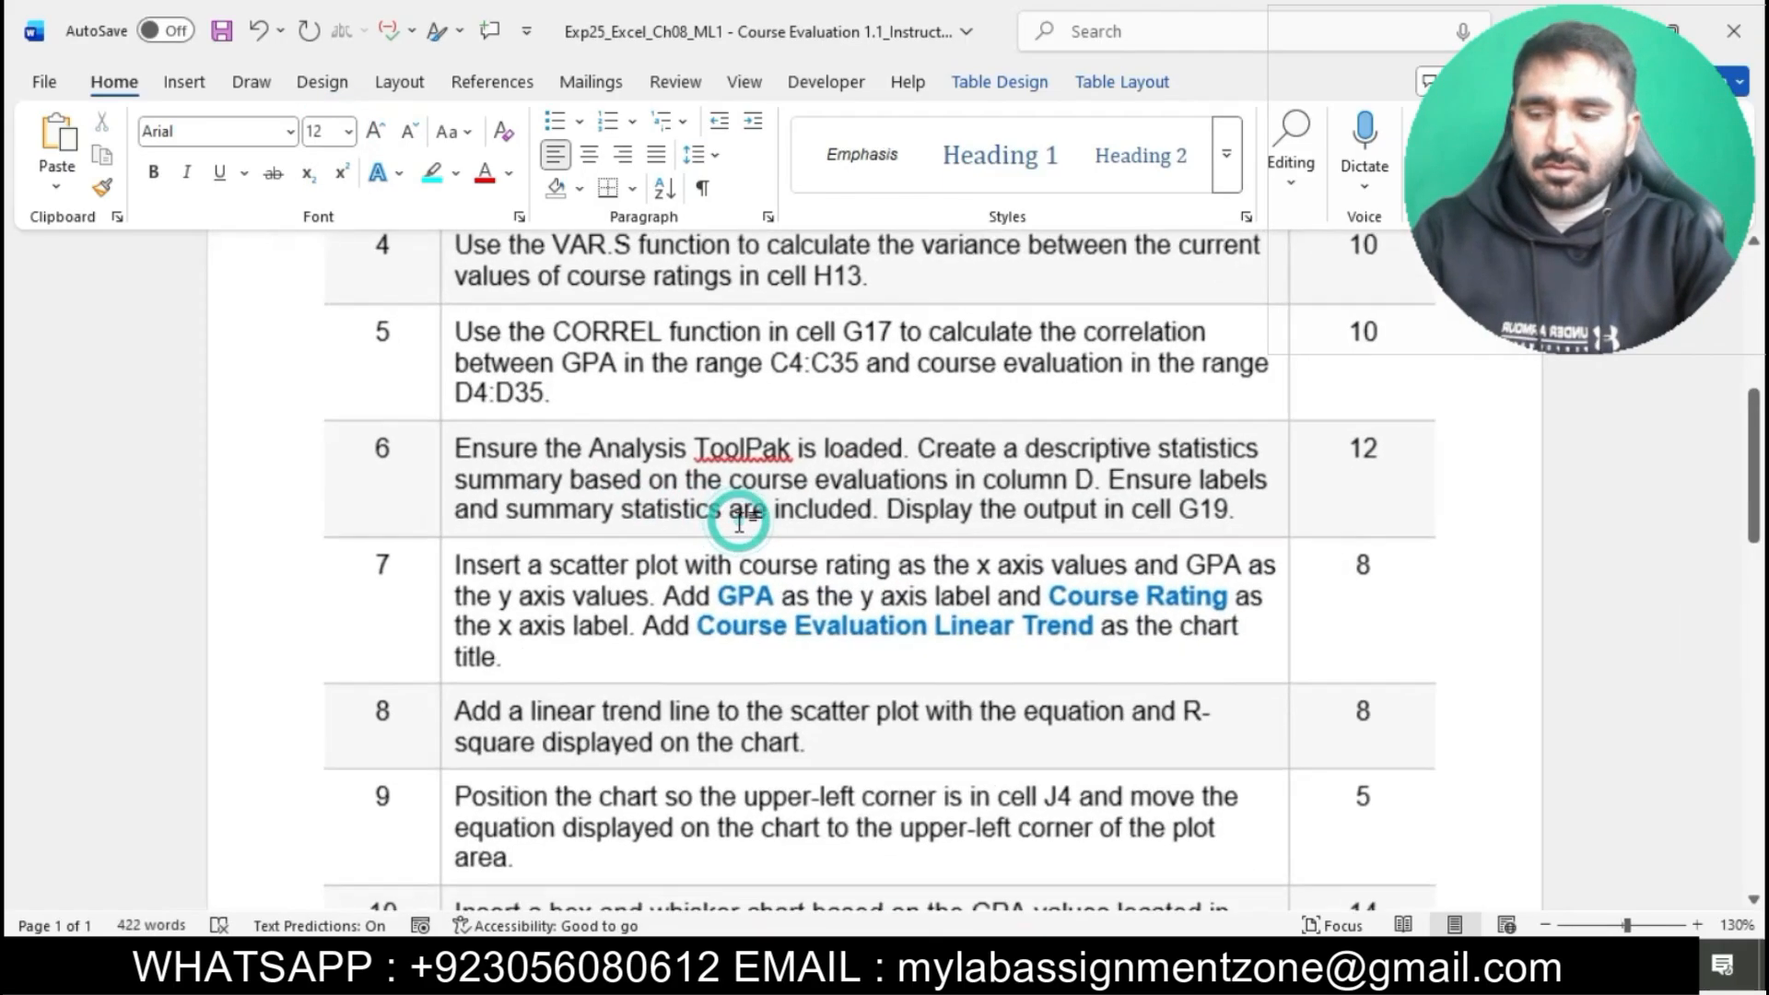
{"action": "scroll", "coordinate": [740, 521], "scroll_direction": "up", "scroll_amount": 6}
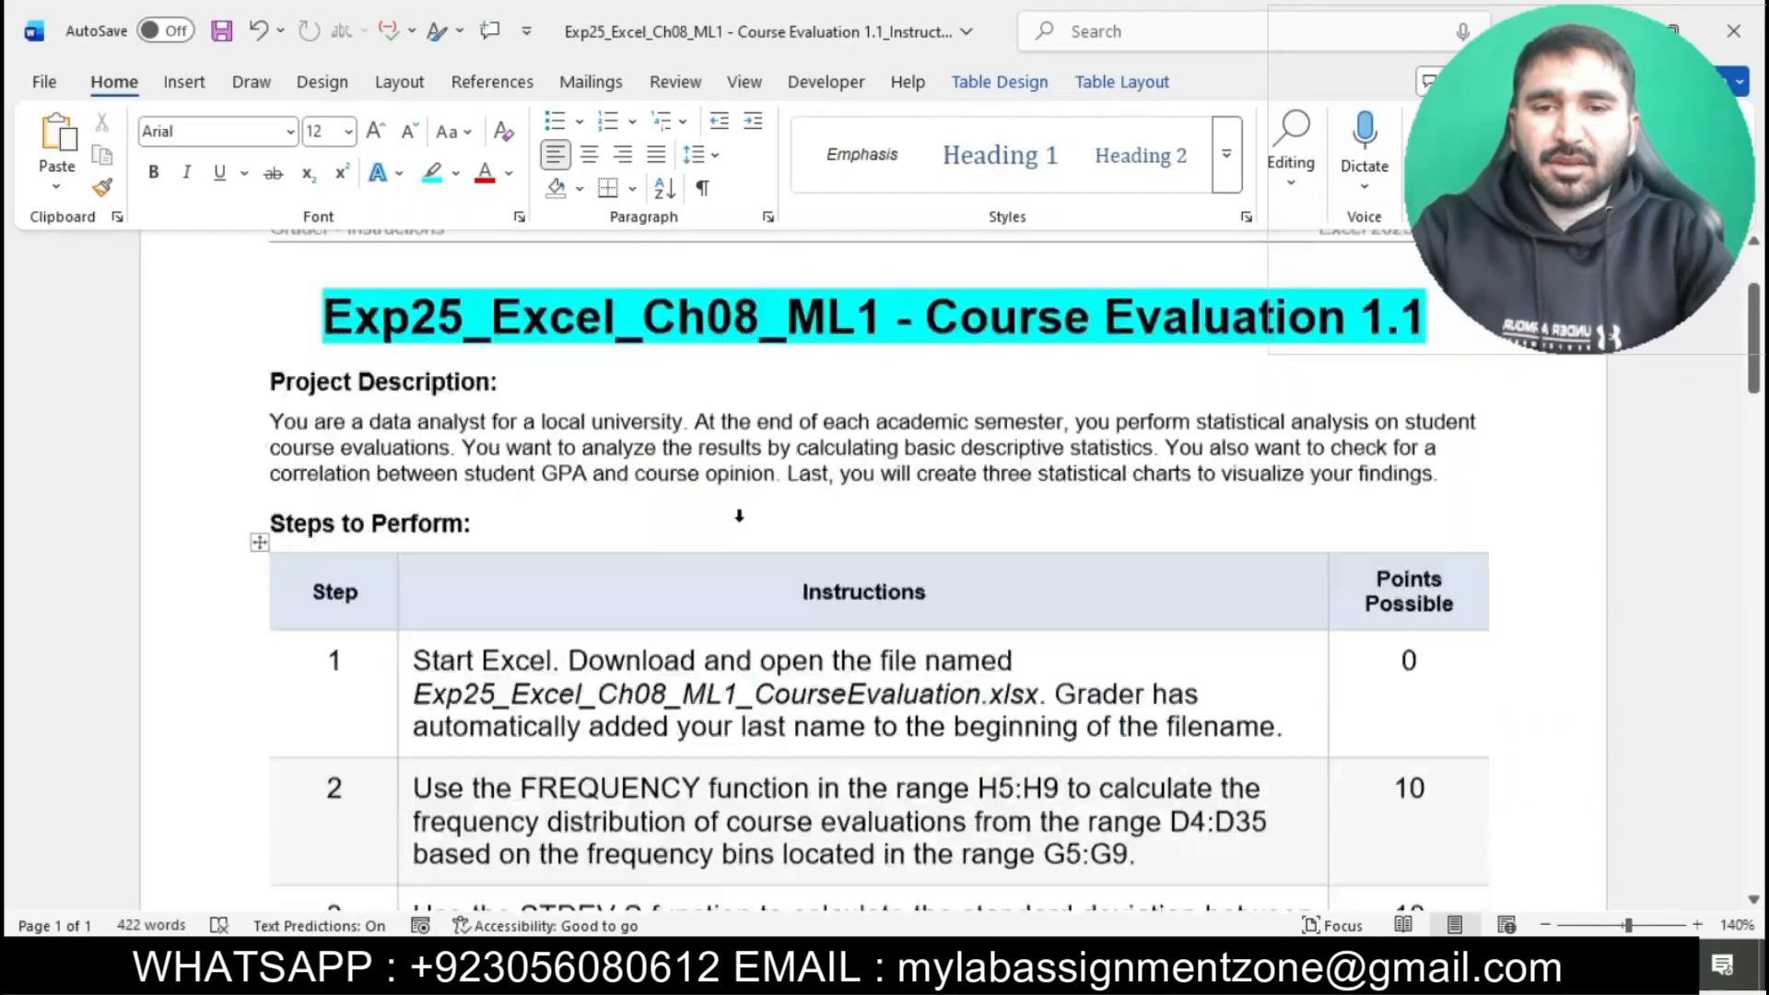
{"action": "scroll", "coordinate": [740, 520], "scroll_direction": "down", "scroll_amount": 3}
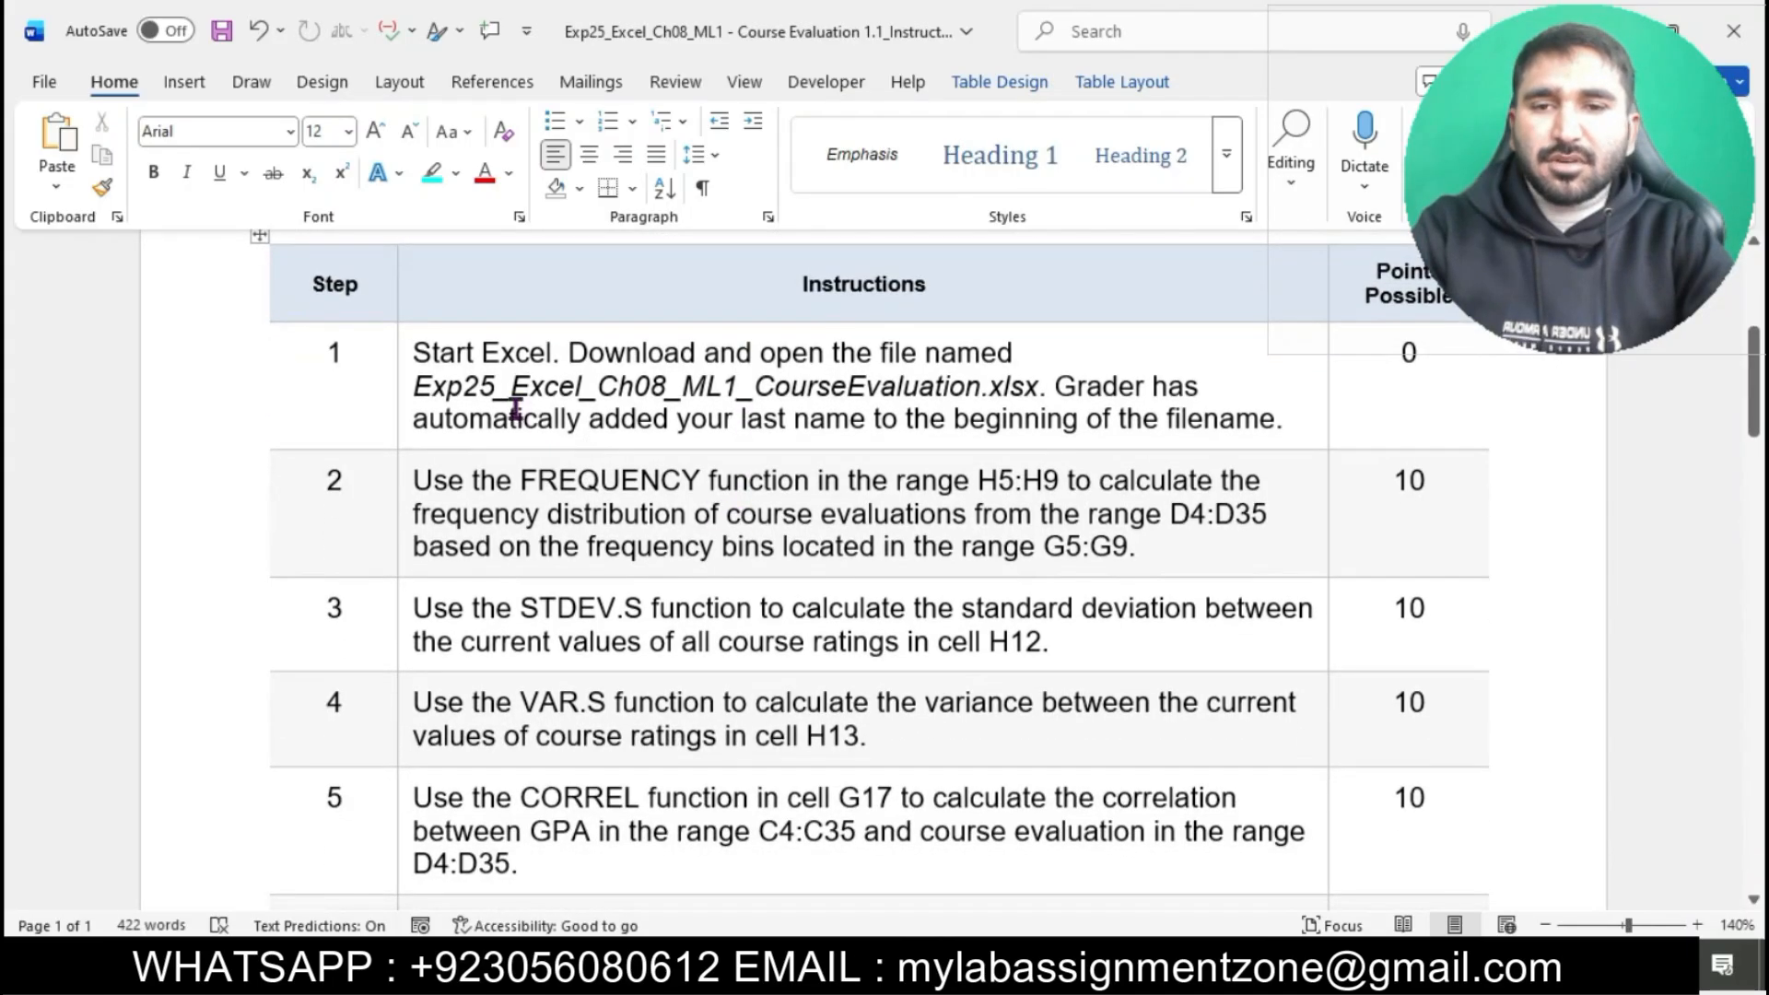
{"action": "left_click", "coordinate": [402, 353]}
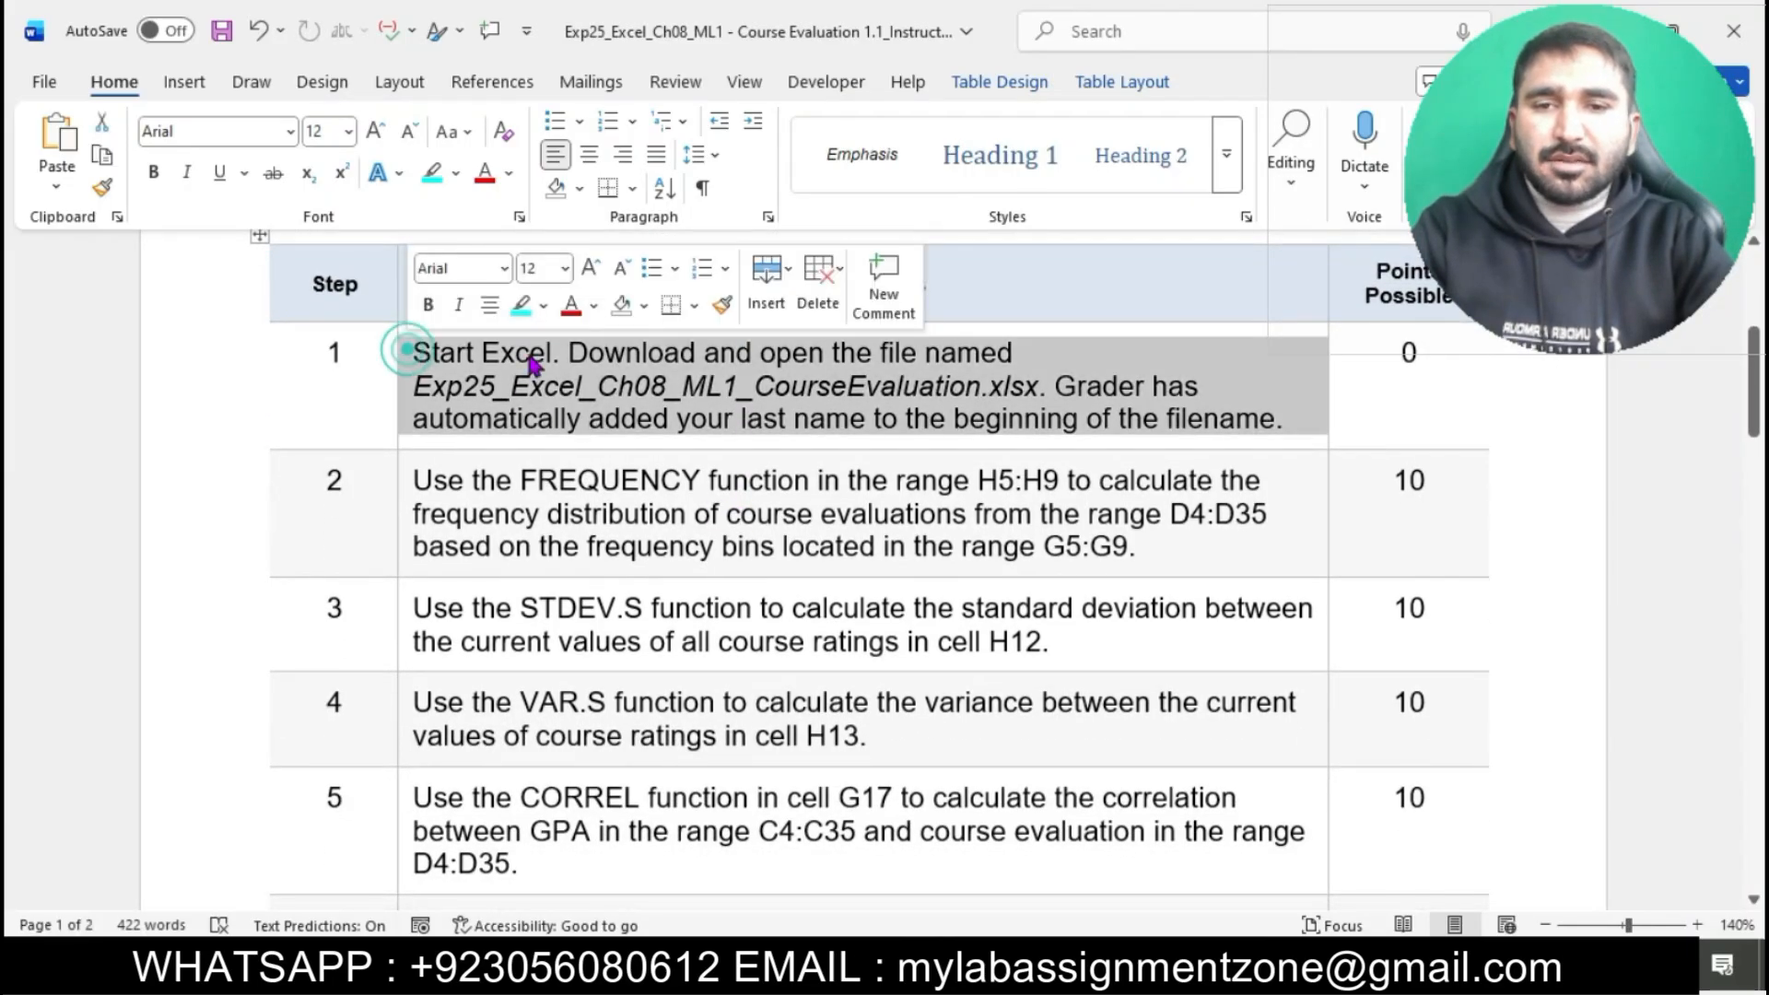
{"action": "left_click", "coordinate": [514, 307]}
{"action": "scroll", "coordinate": [610, 420], "scroll_direction": "down", "scroll_amount": 1}
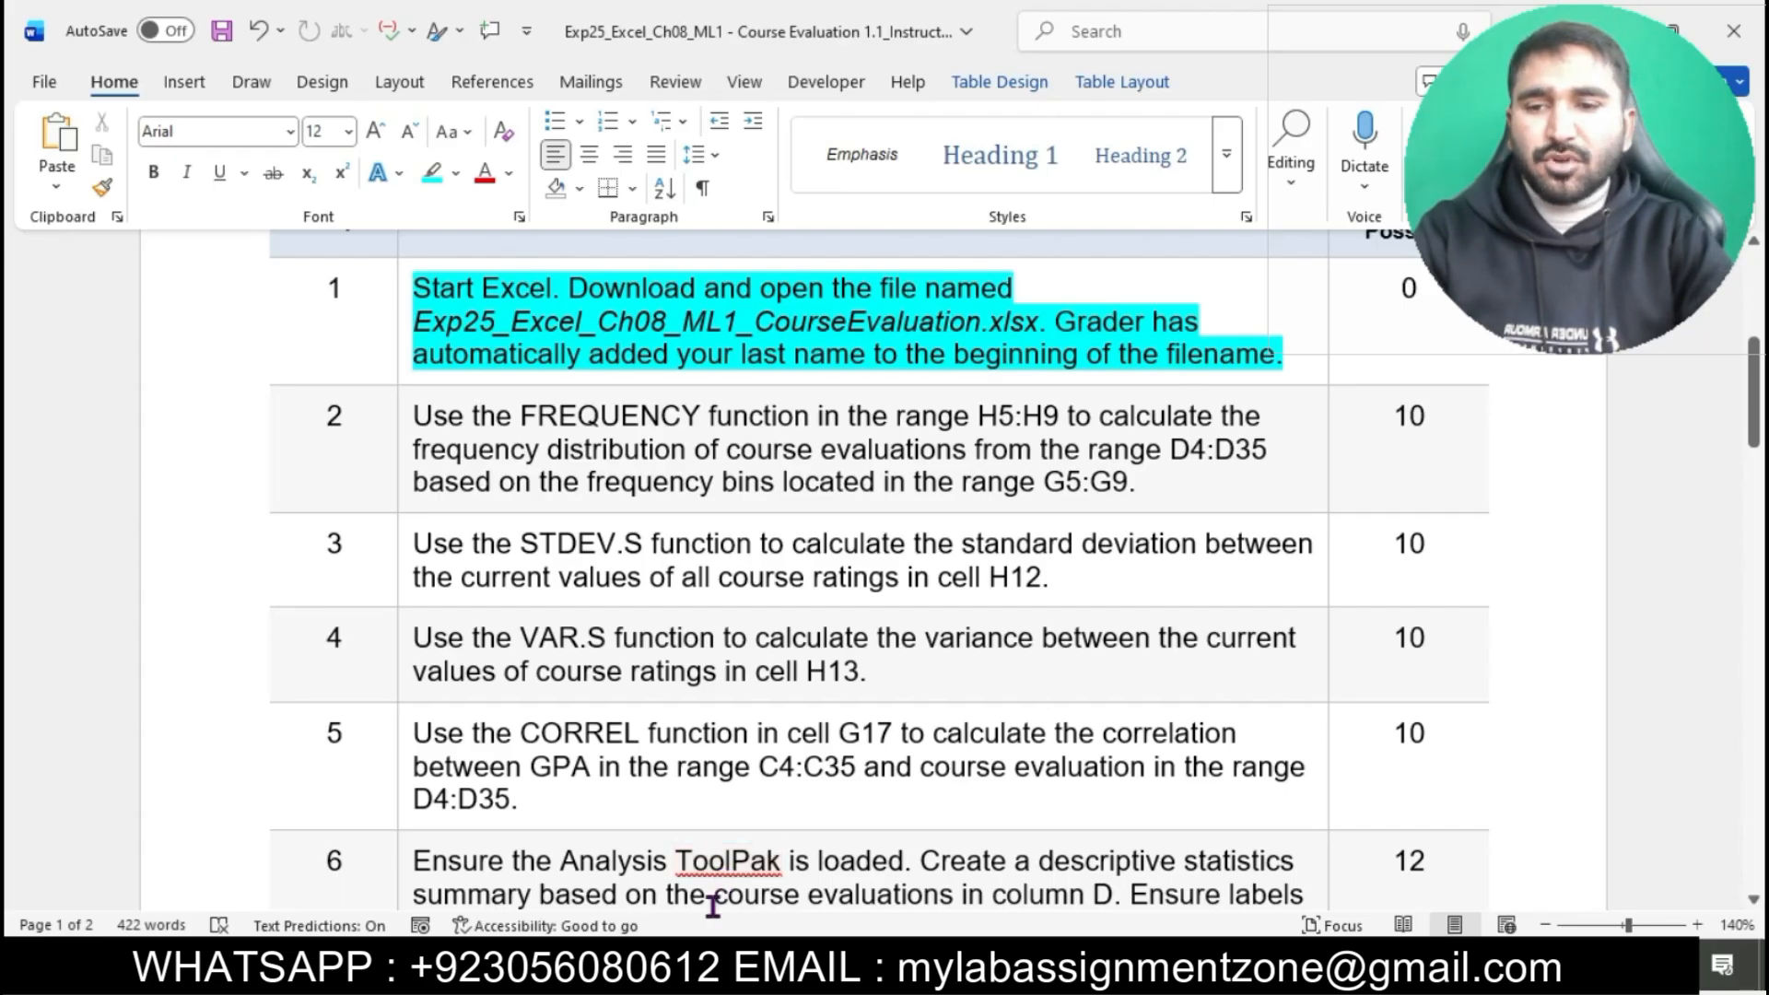
- Switch to the downloaded files, open the Exp25_Excel_Ch08_ML1_CourseEvaluation workbook in Excel and enable editing
{"action": "key", "text": "alt+Tab"}
{"action": "double_click", "coordinate": [477, 309]}
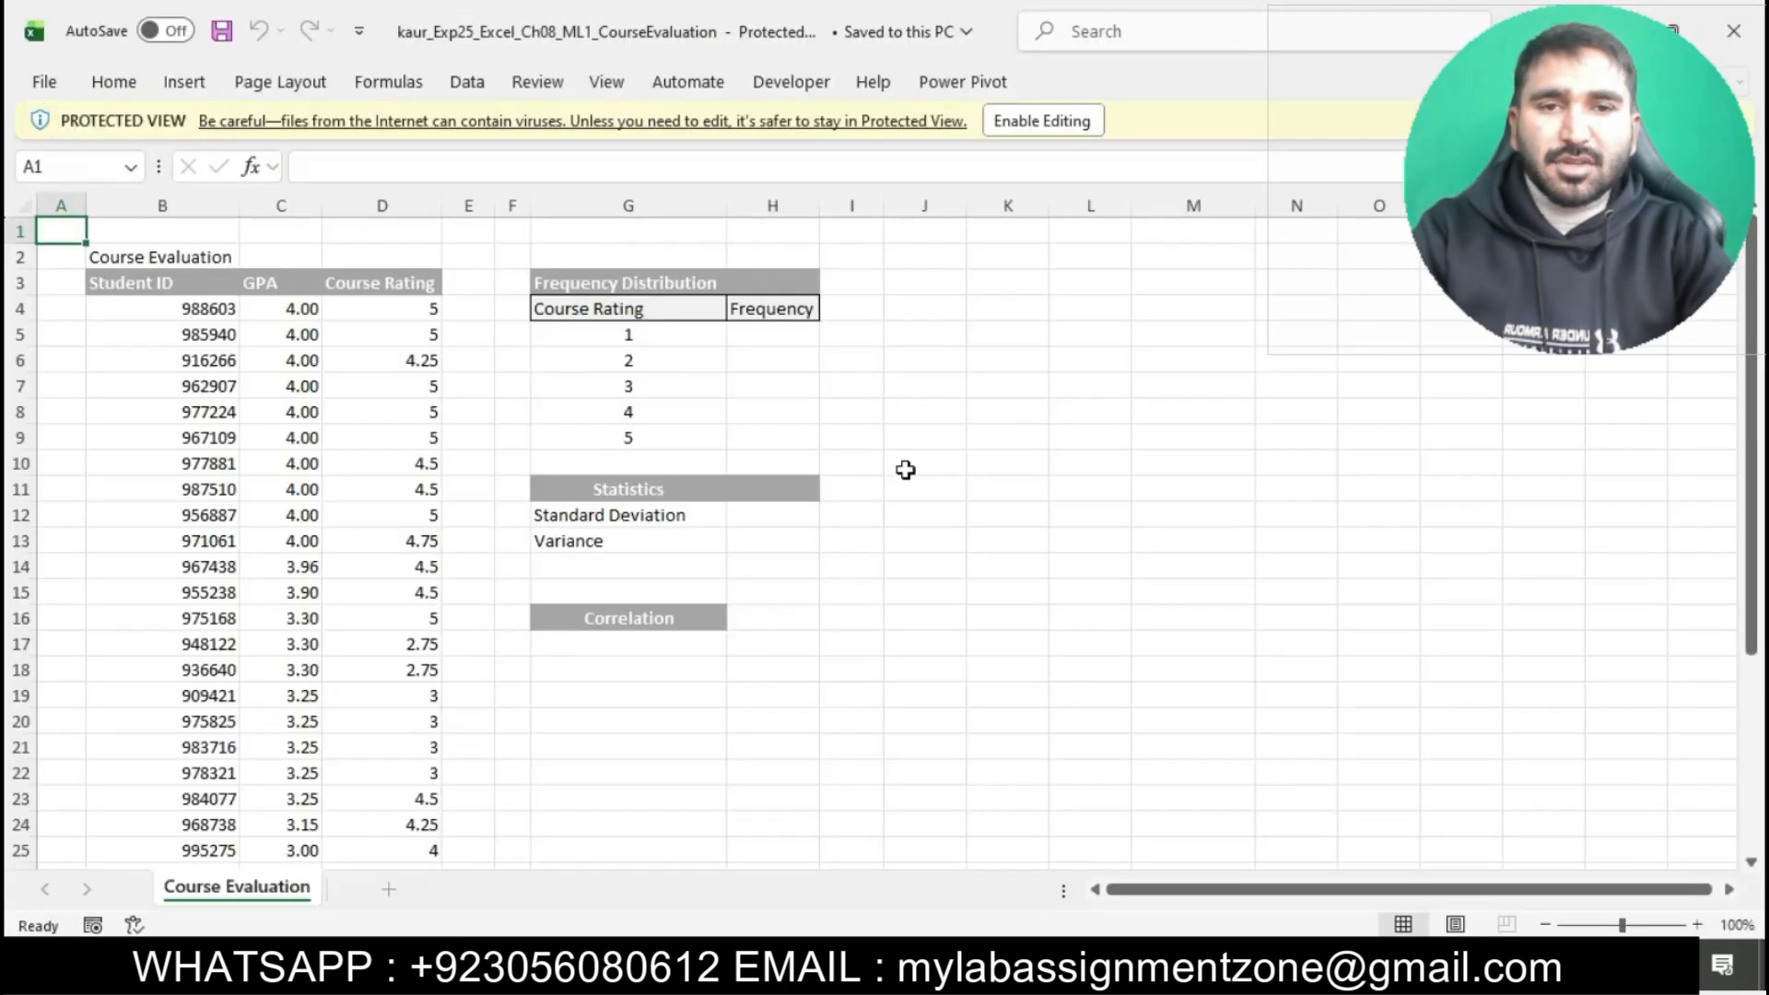
{"action": "left_click", "coordinate": [1065, 124]}
- Switch back to the Word instructions and highlight the text of step 2 about the FREQUENCY function in turquoise
{"action": "key", "text": "alt+Tab"}
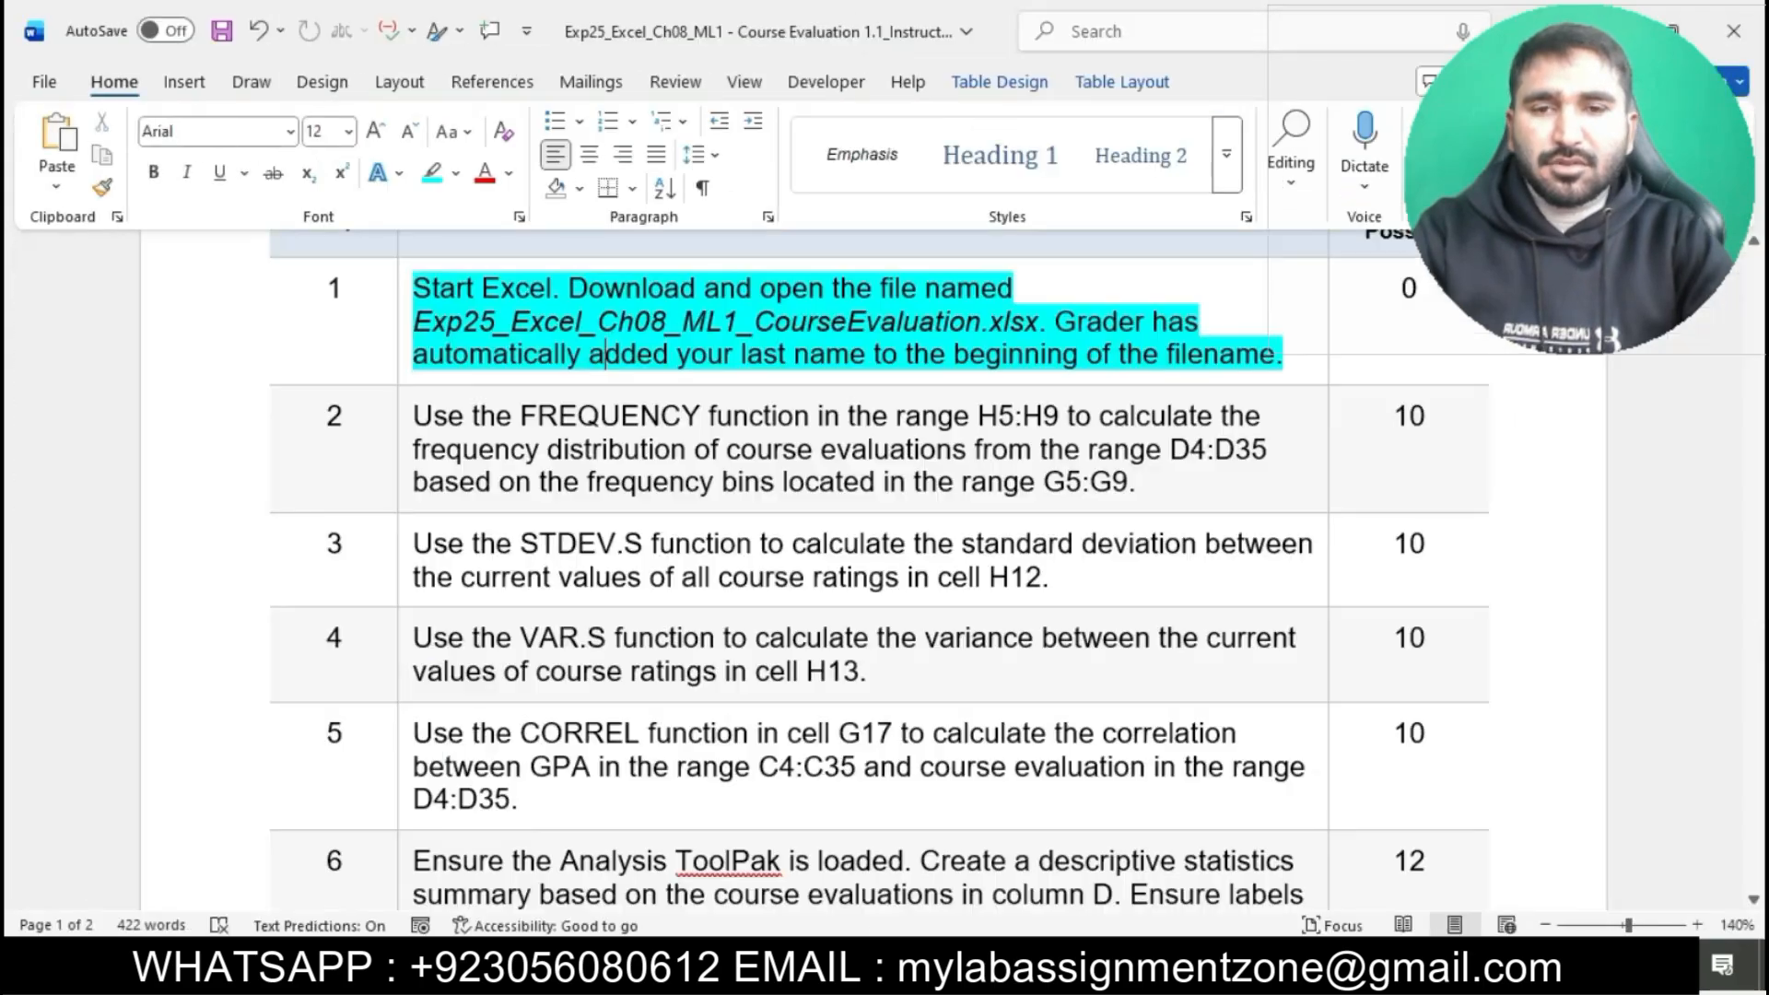
{"action": "scroll", "coordinate": [885, 548], "scroll_direction": "down", "scroll_amount": 2}
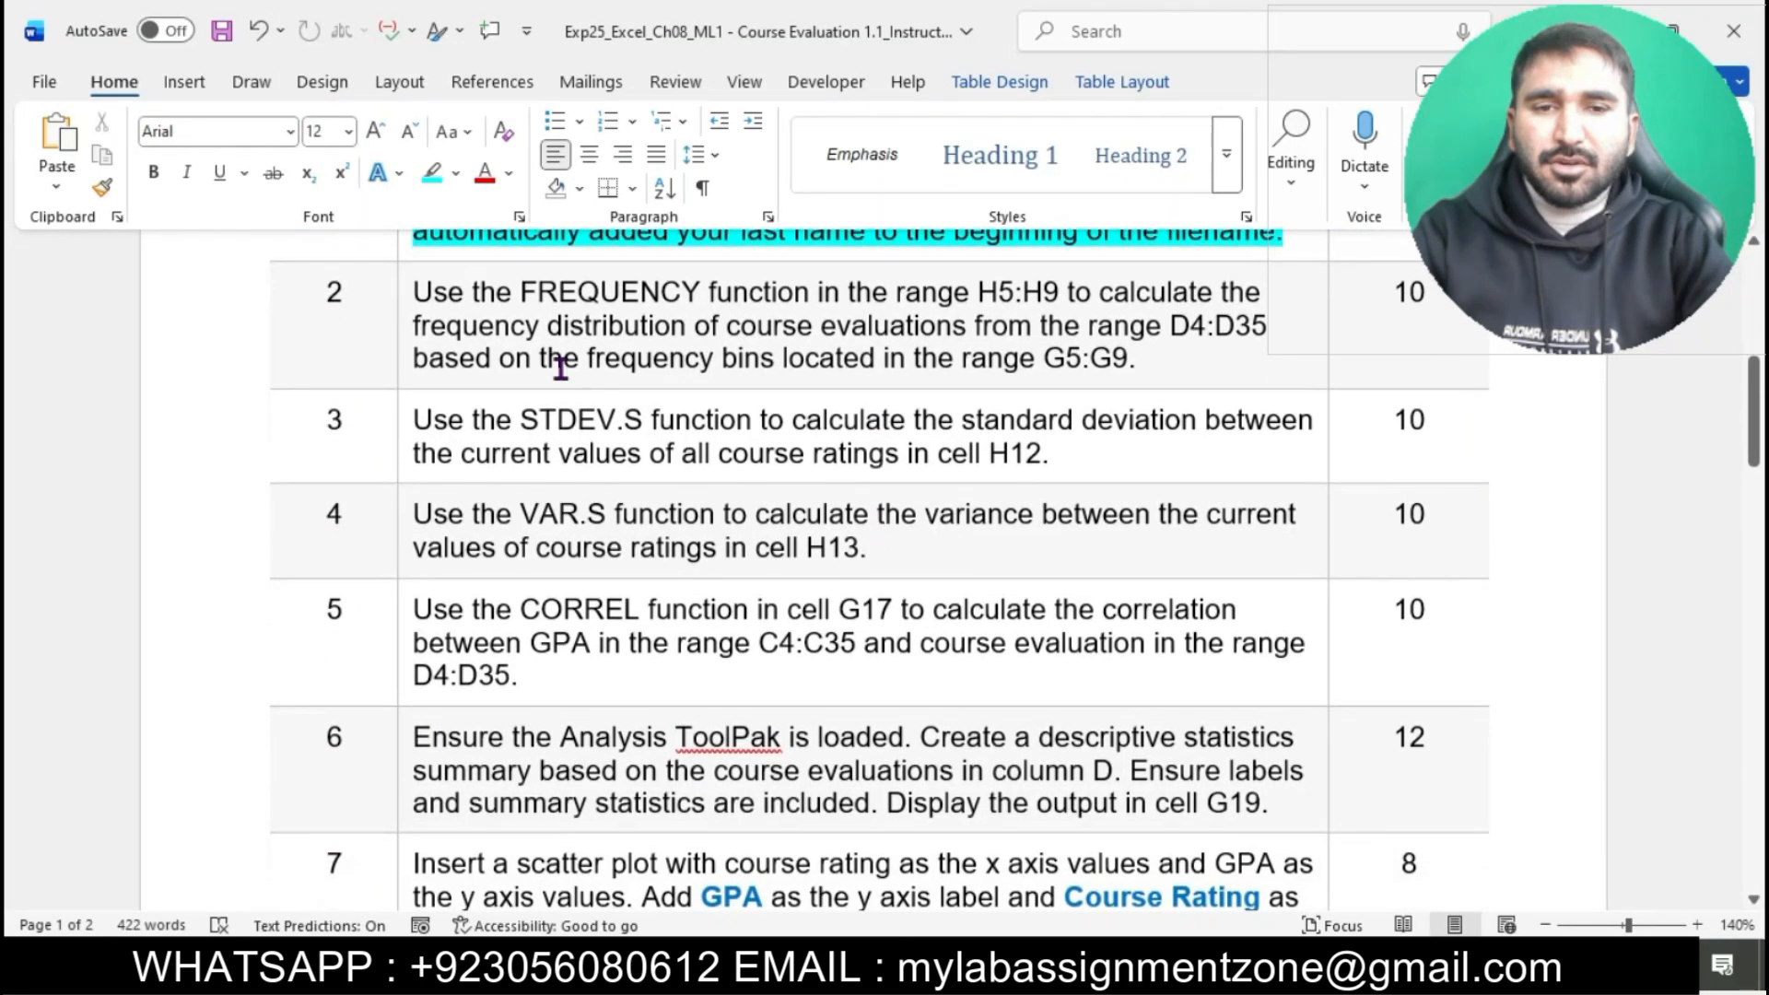
{"action": "left_click", "coordinate": [405, 309]}
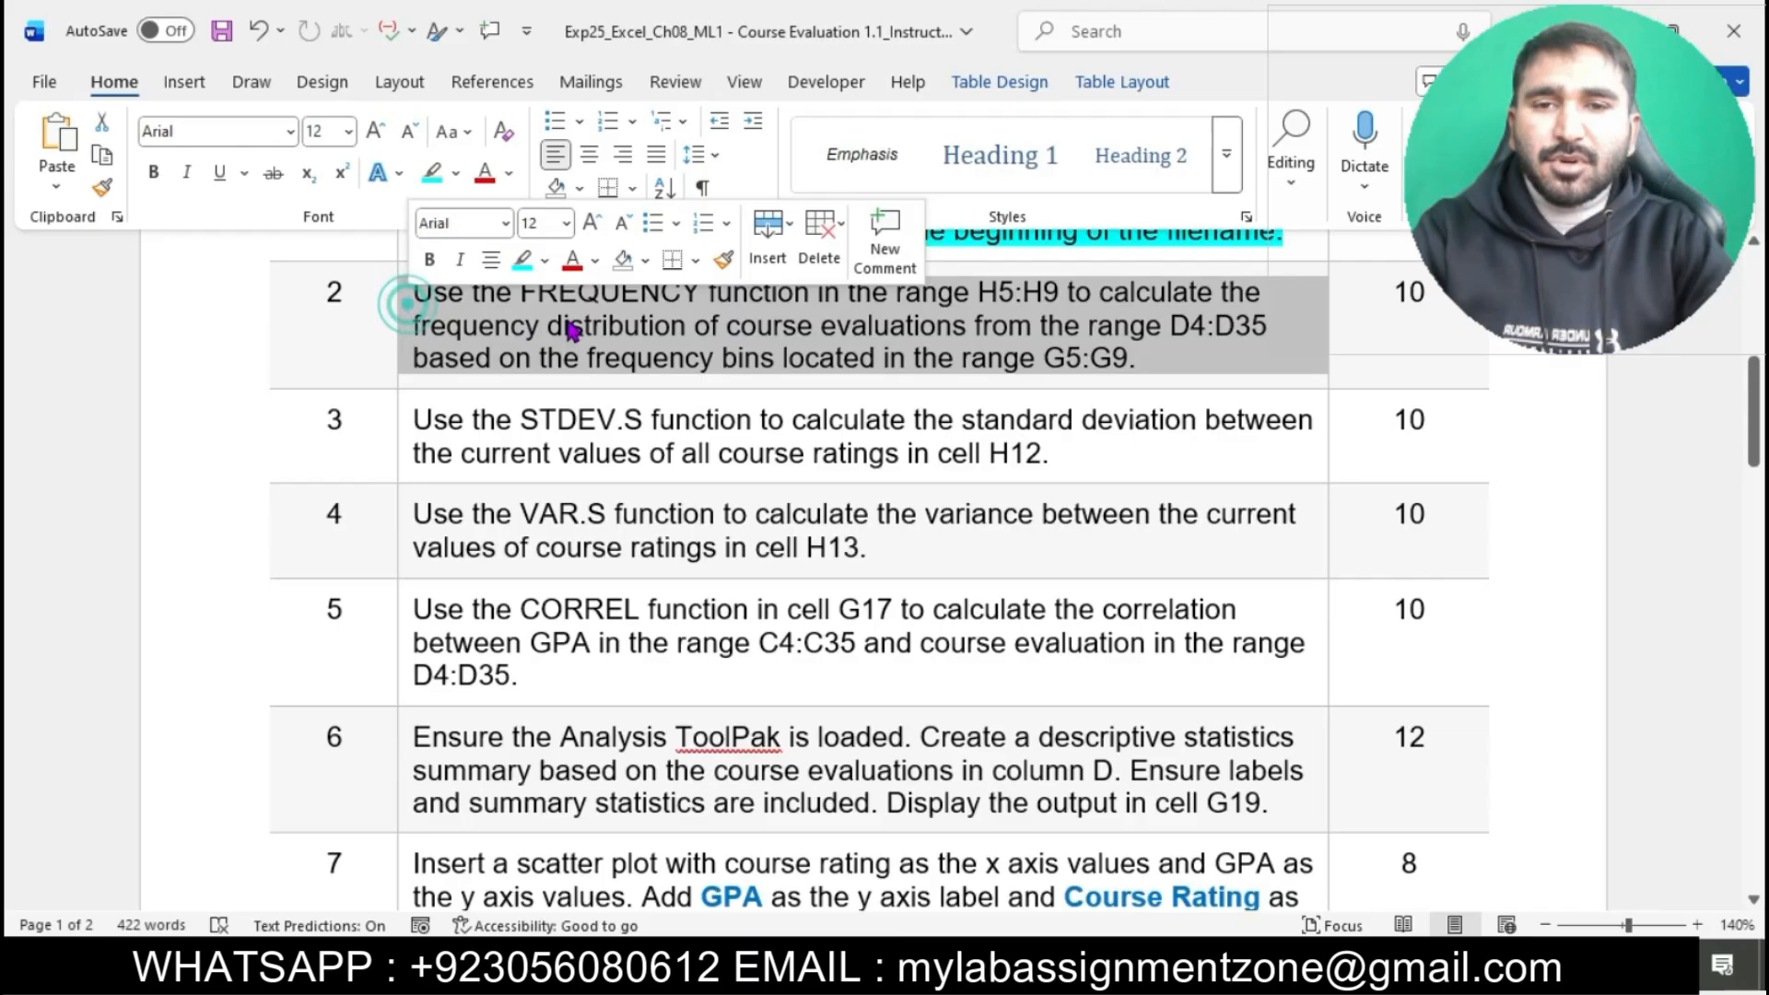
{"action": "left_click", "coordinate": [523, 260]}
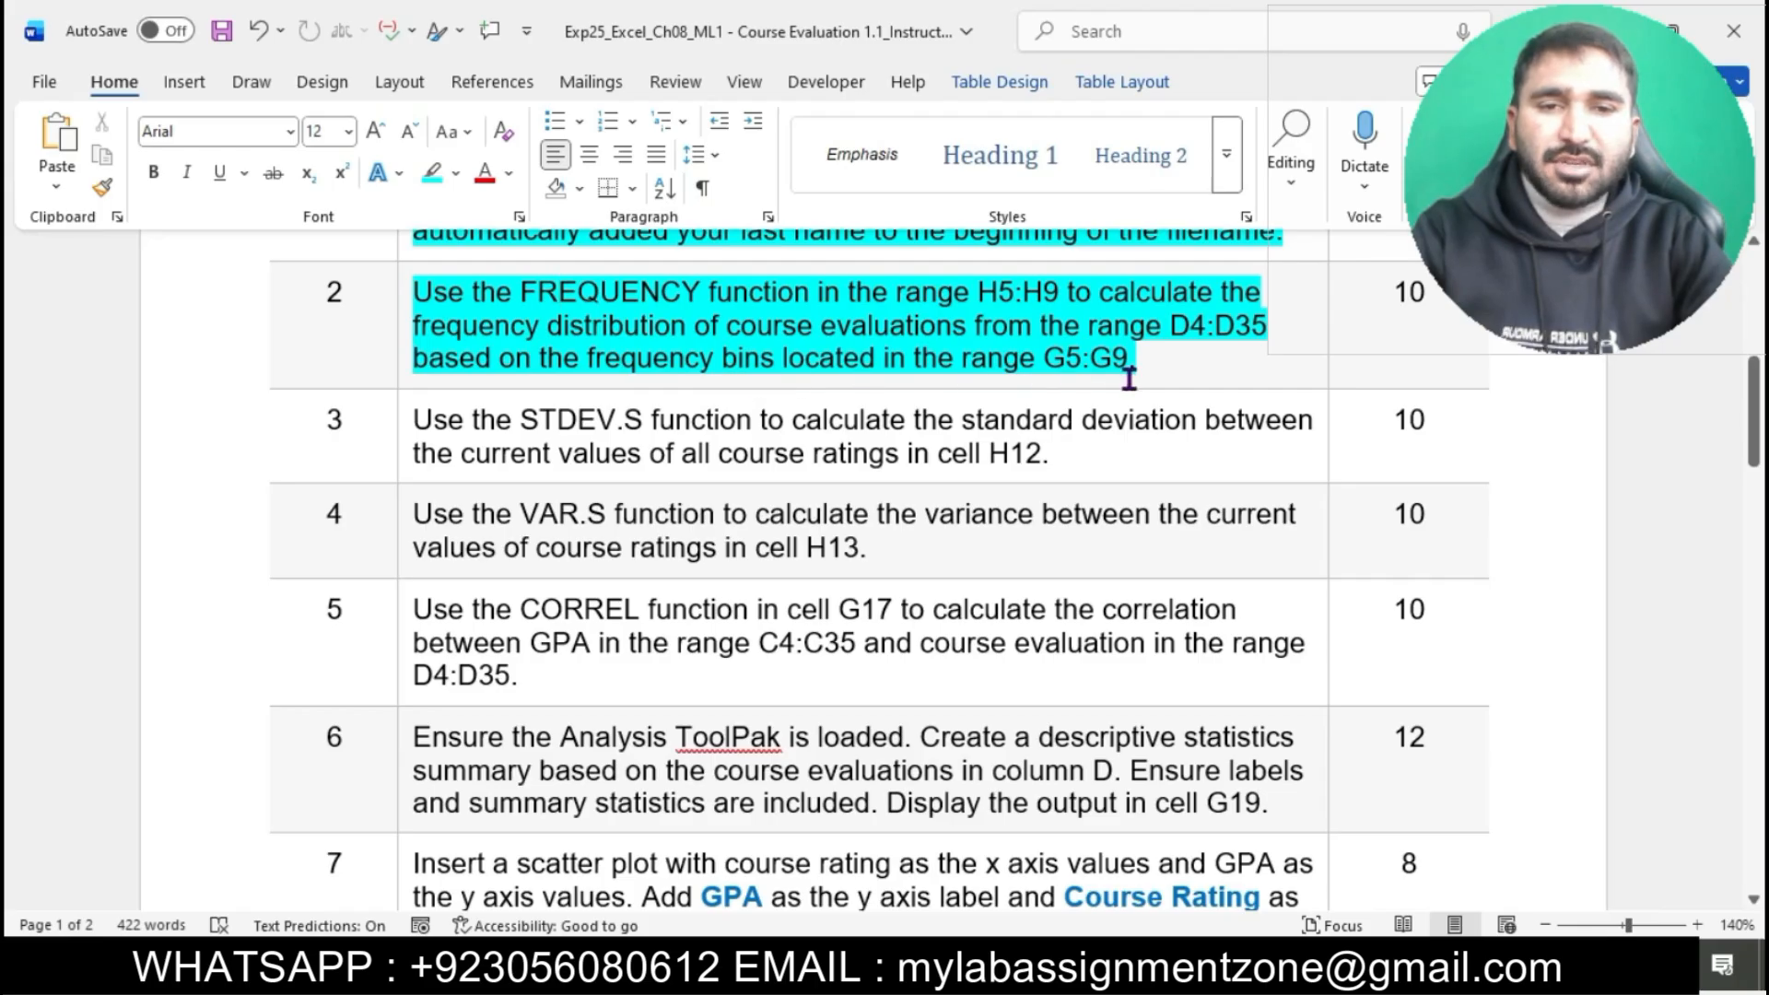
{"action": "left_click_drag", "start_coordinate": [426, 293], "coordinate": [1248, 347]}
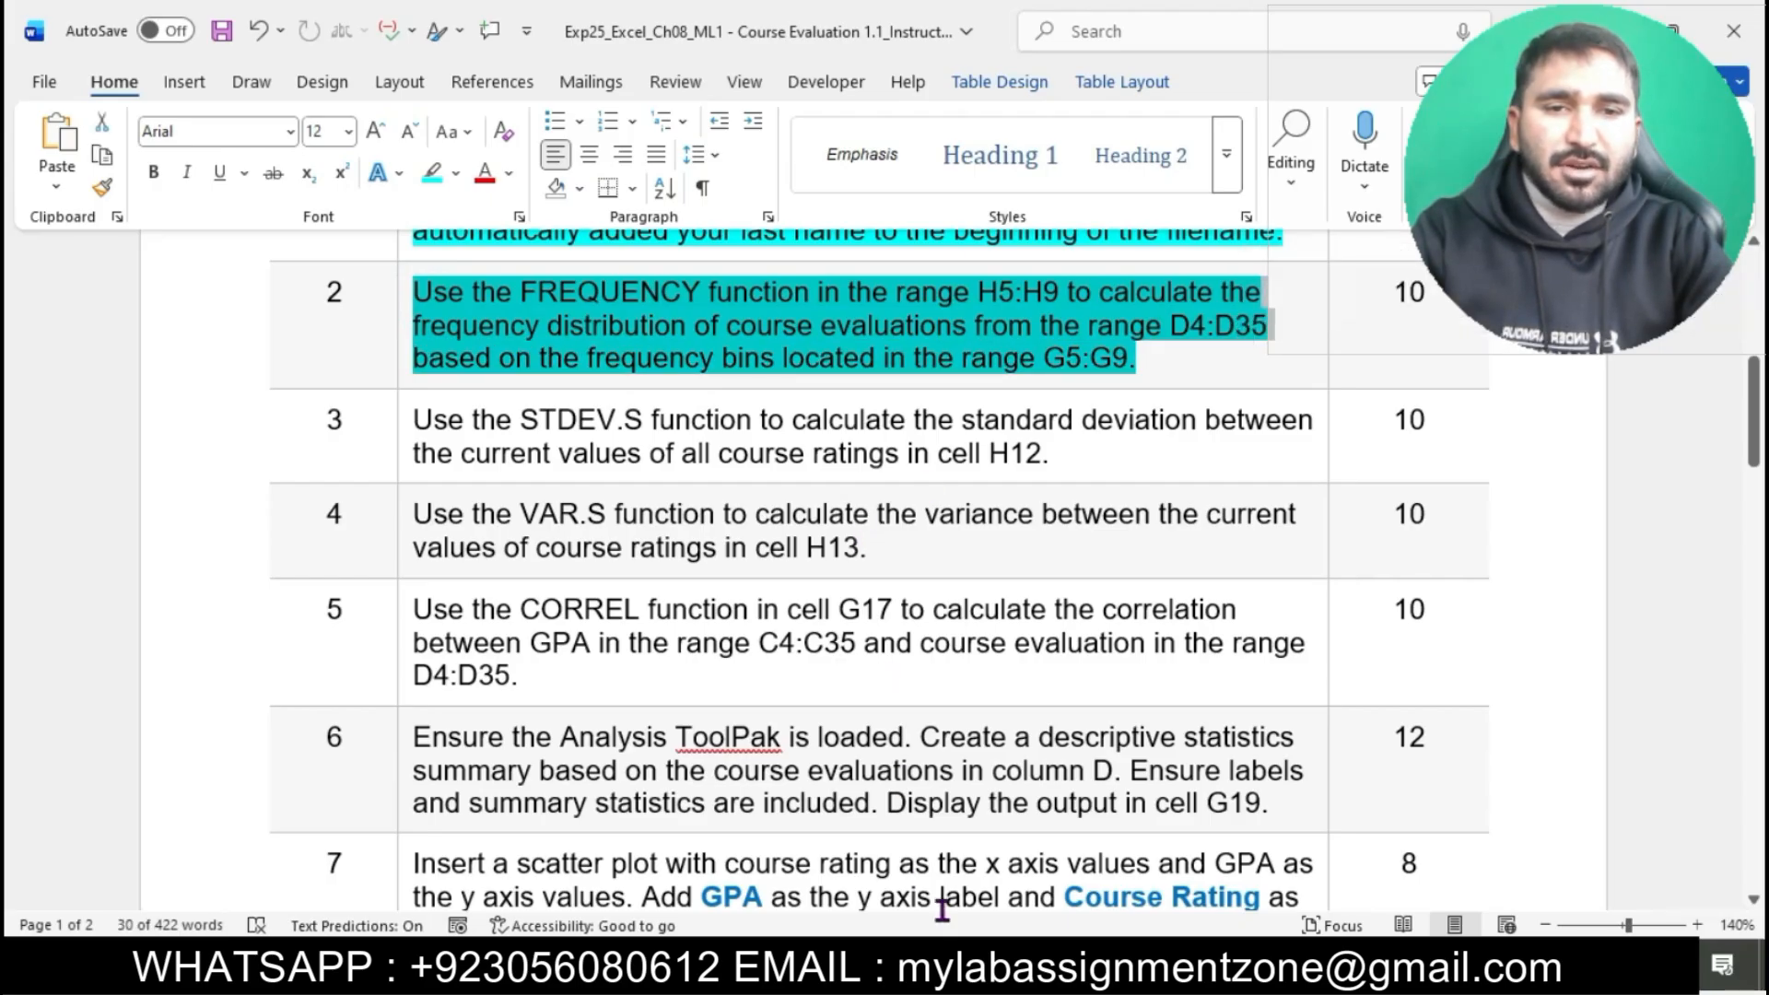
- Switch to the Excel workbook and enter =FREQUENCY(D4:D35,G5:G9) in cell H5 of the Course Evaluation sheet
{"action": "left_click", "coordinate": [959, 968]}
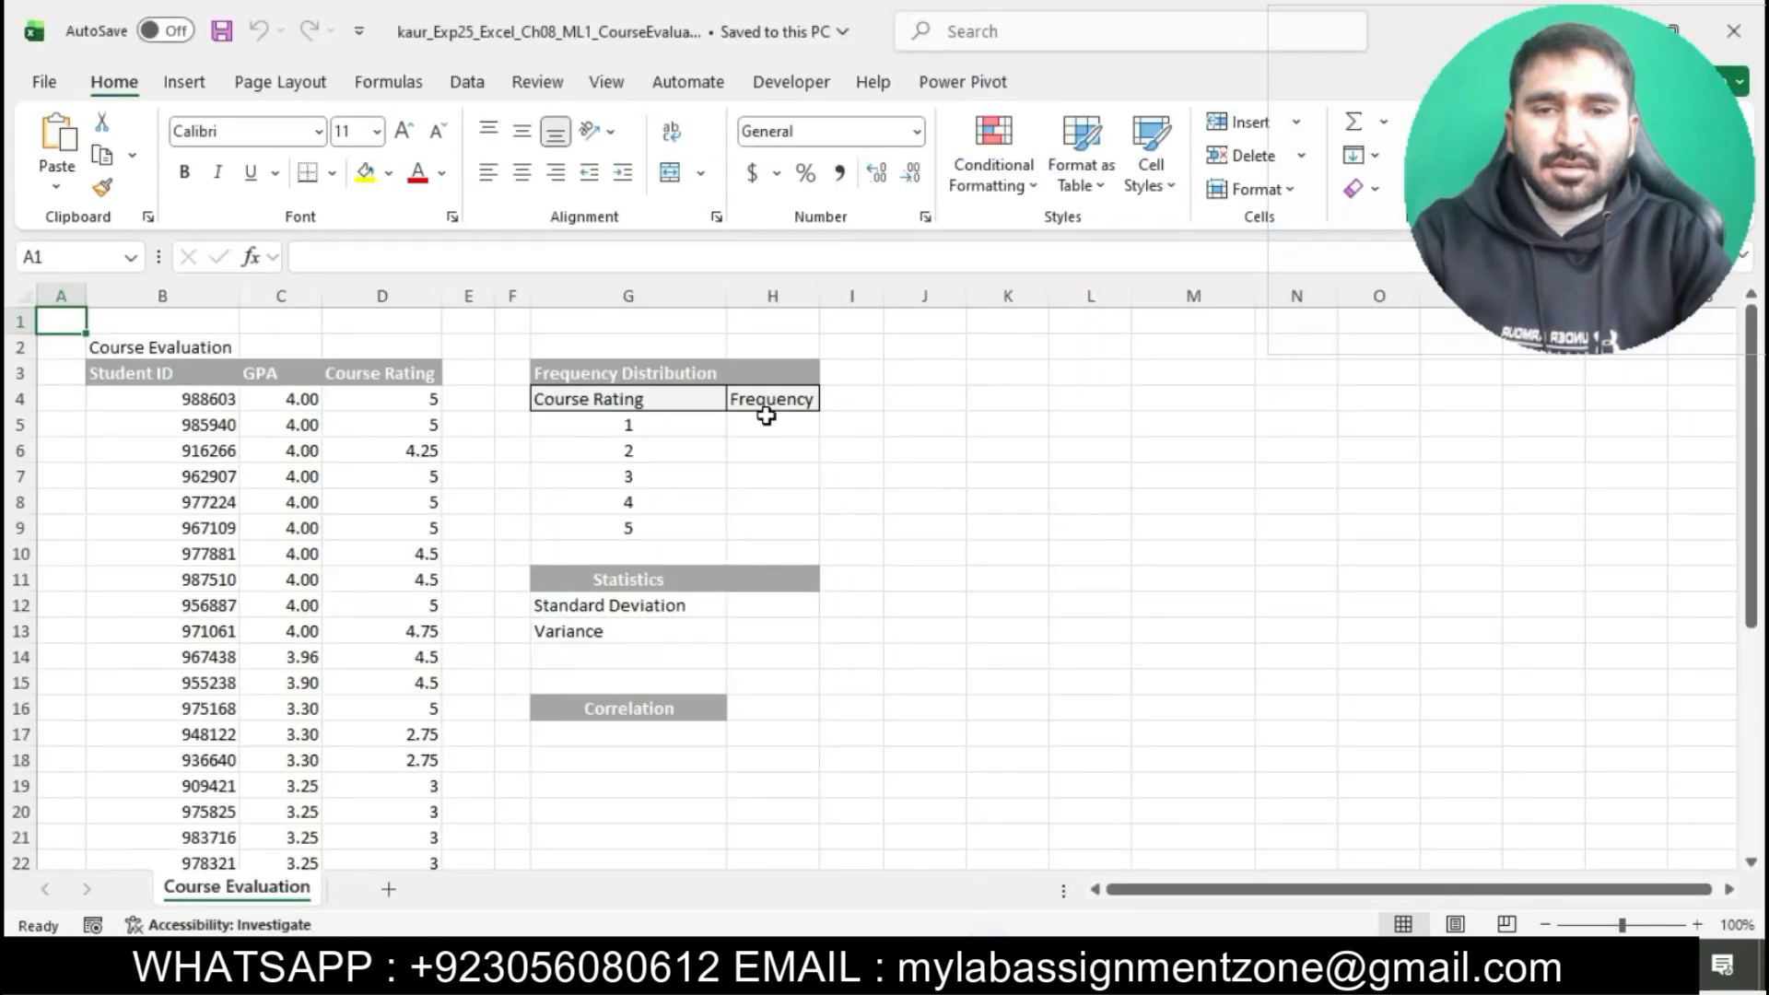
{"action": "left_click", "coordinate": [768, 421]}
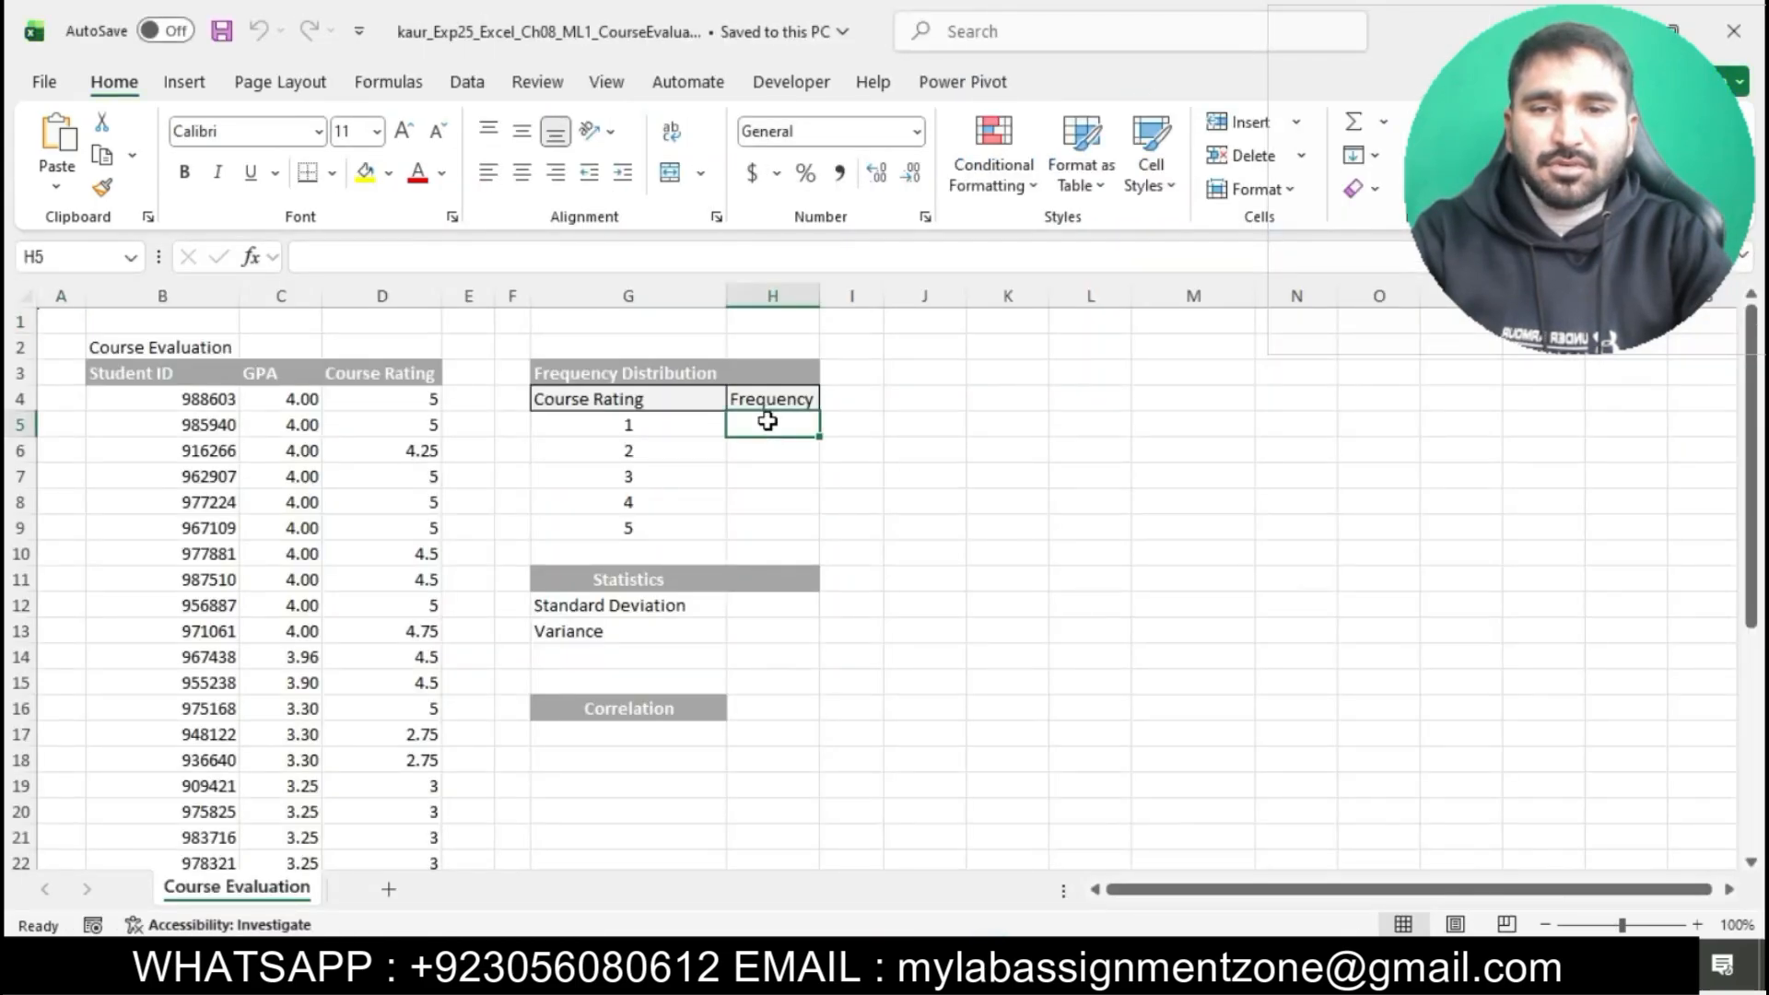
{"action": "type", "text": "="}
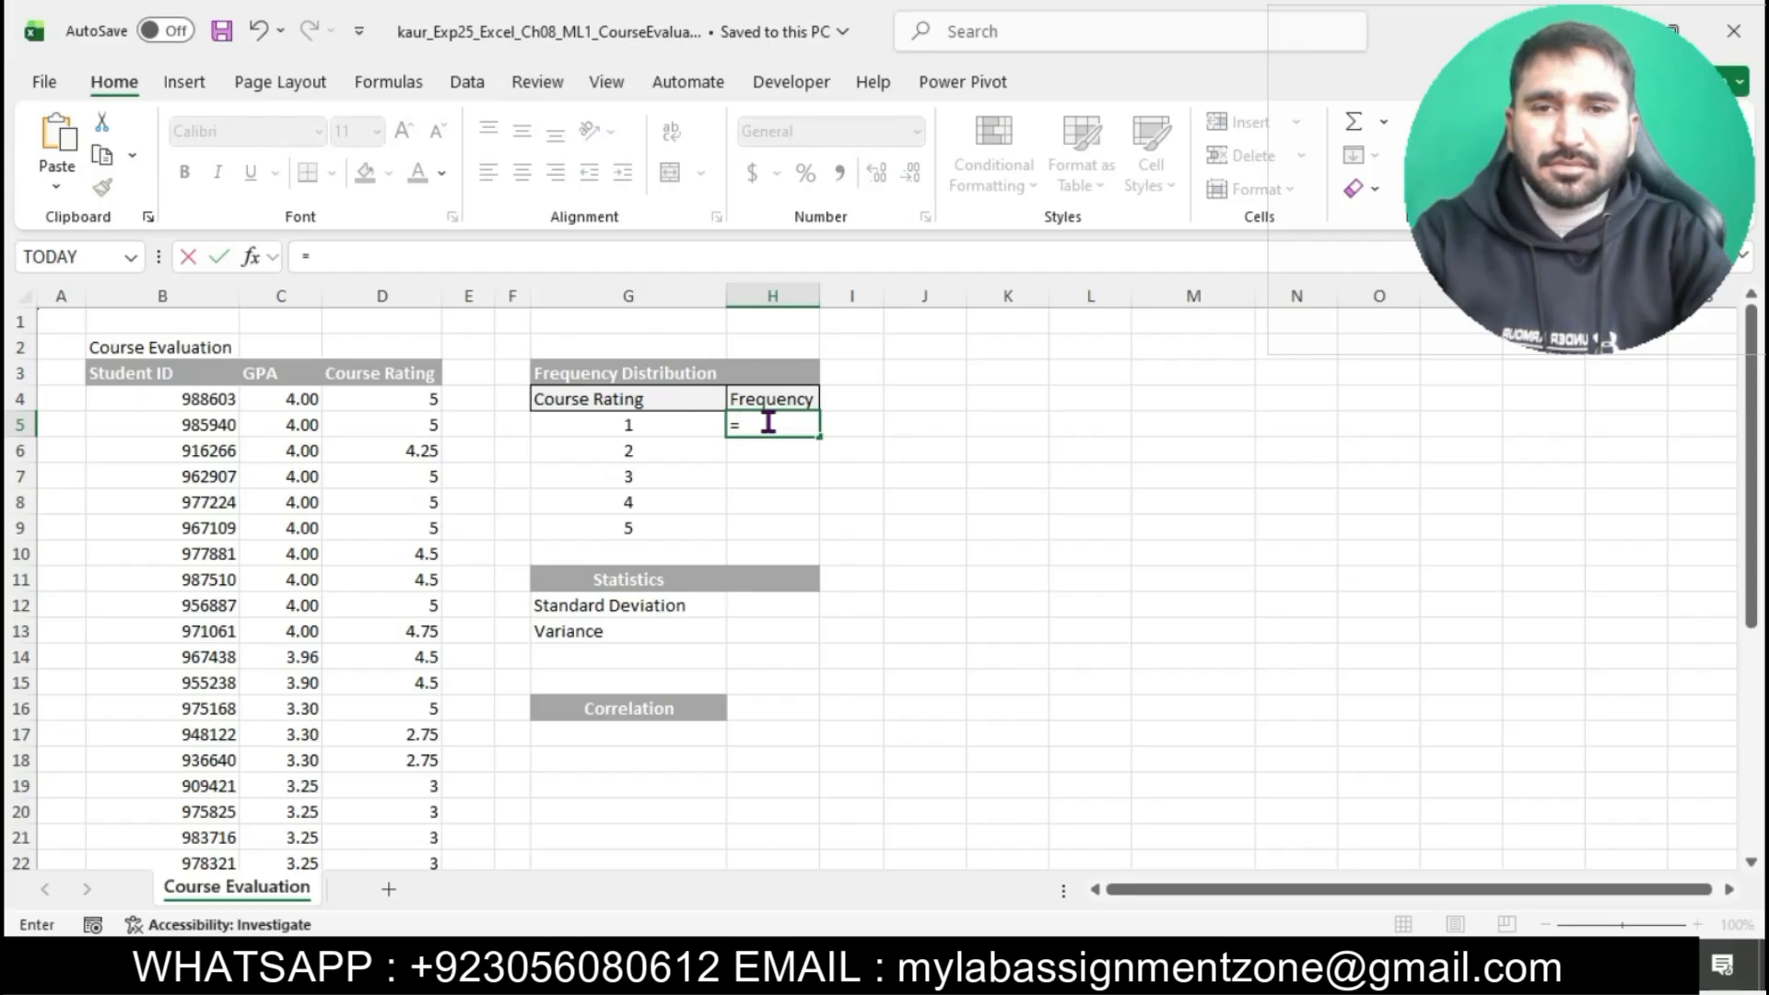
{"action": "type", "text": "FREQ"}
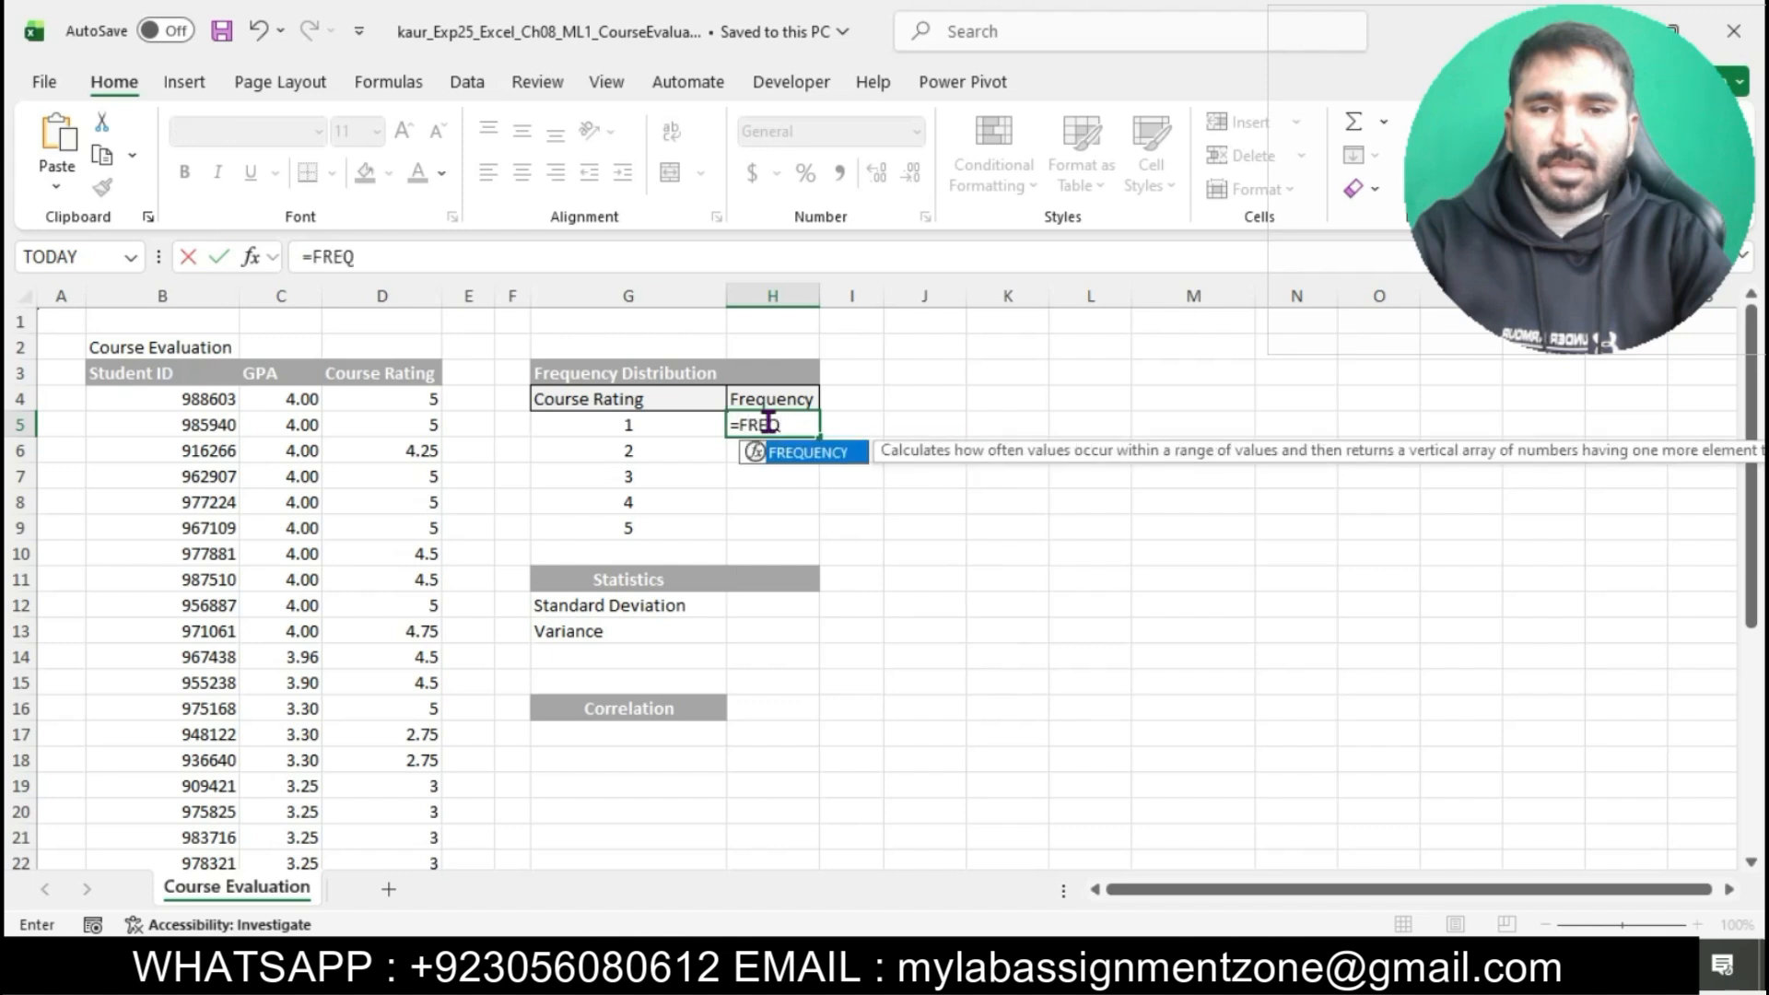
{"action": "type", "text": "U"}
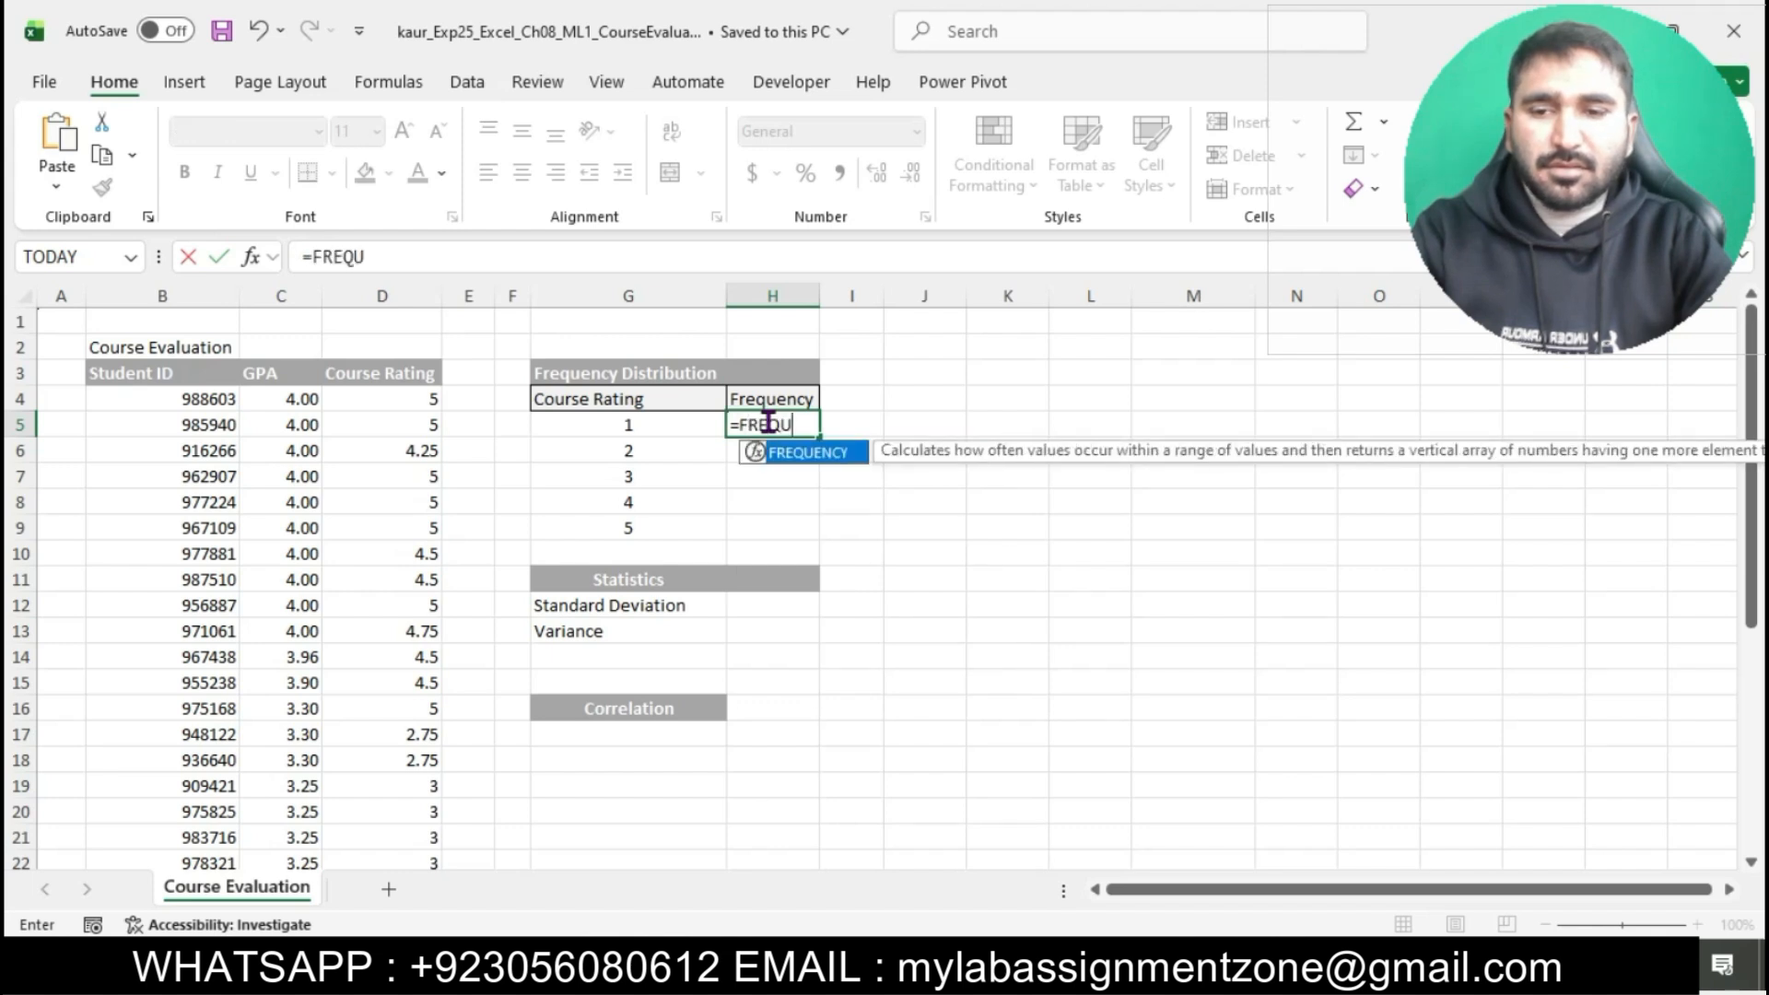
{"action": "double_click", "coordinate": [815, 453]}
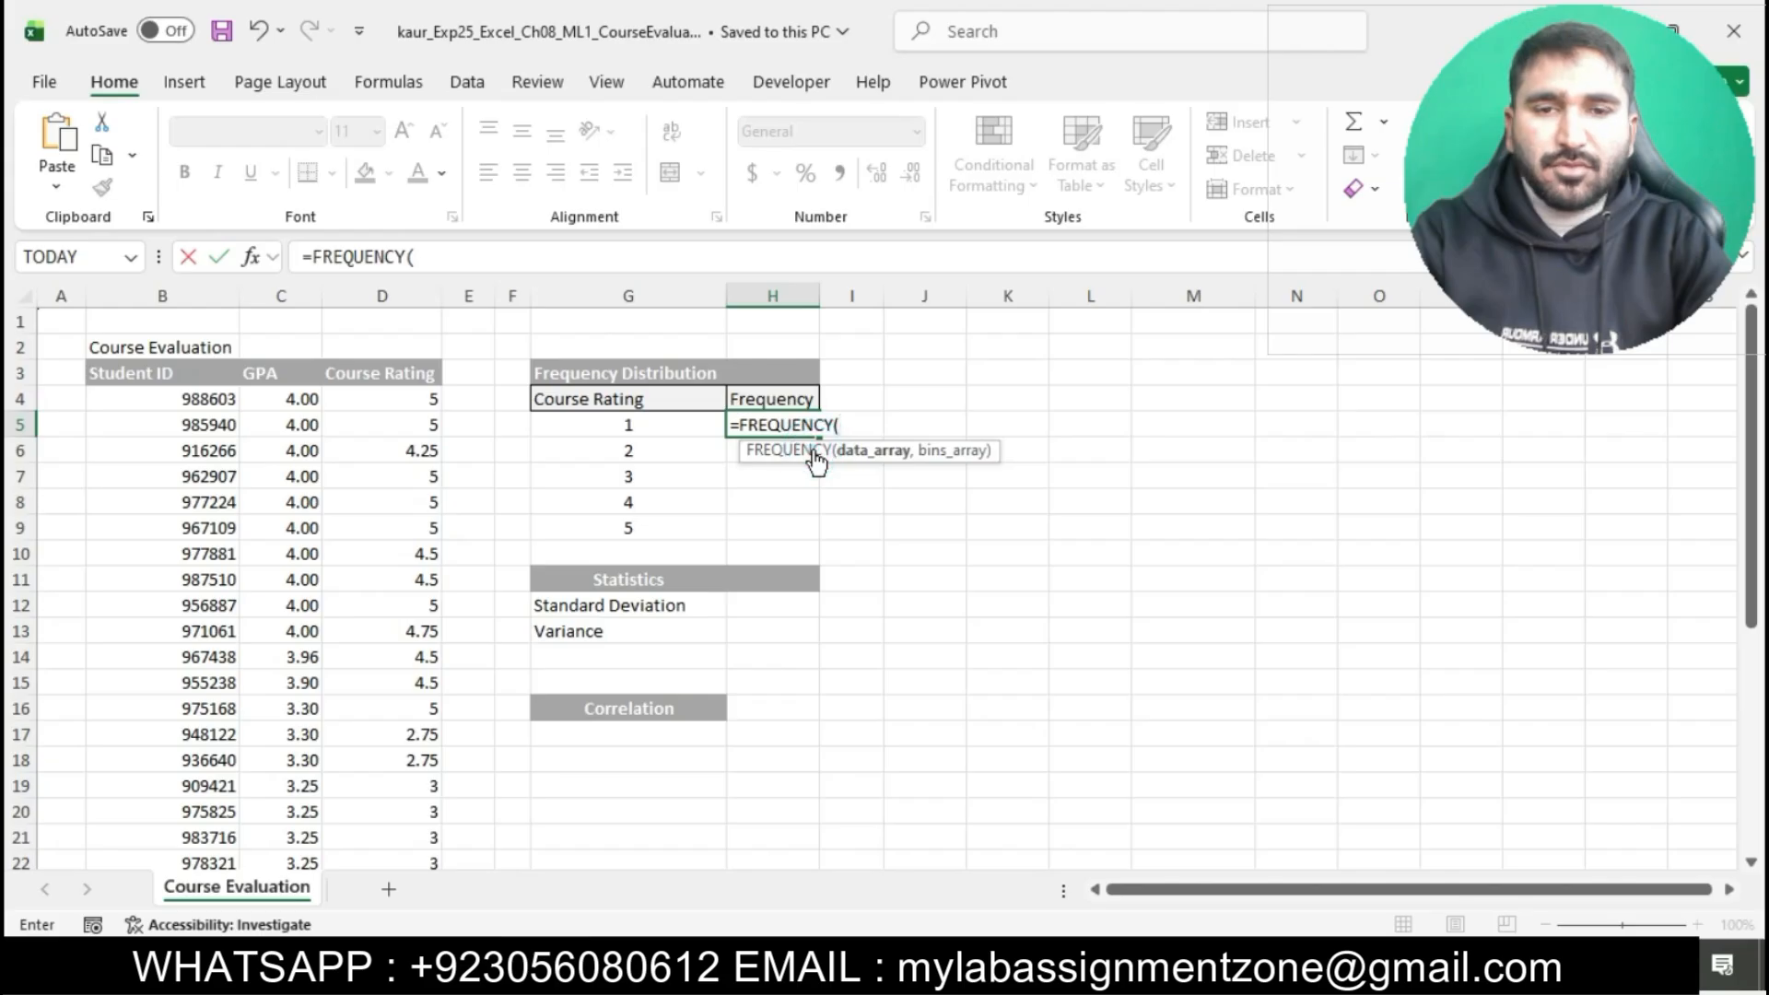
{"action": "type", "text": "D4"}
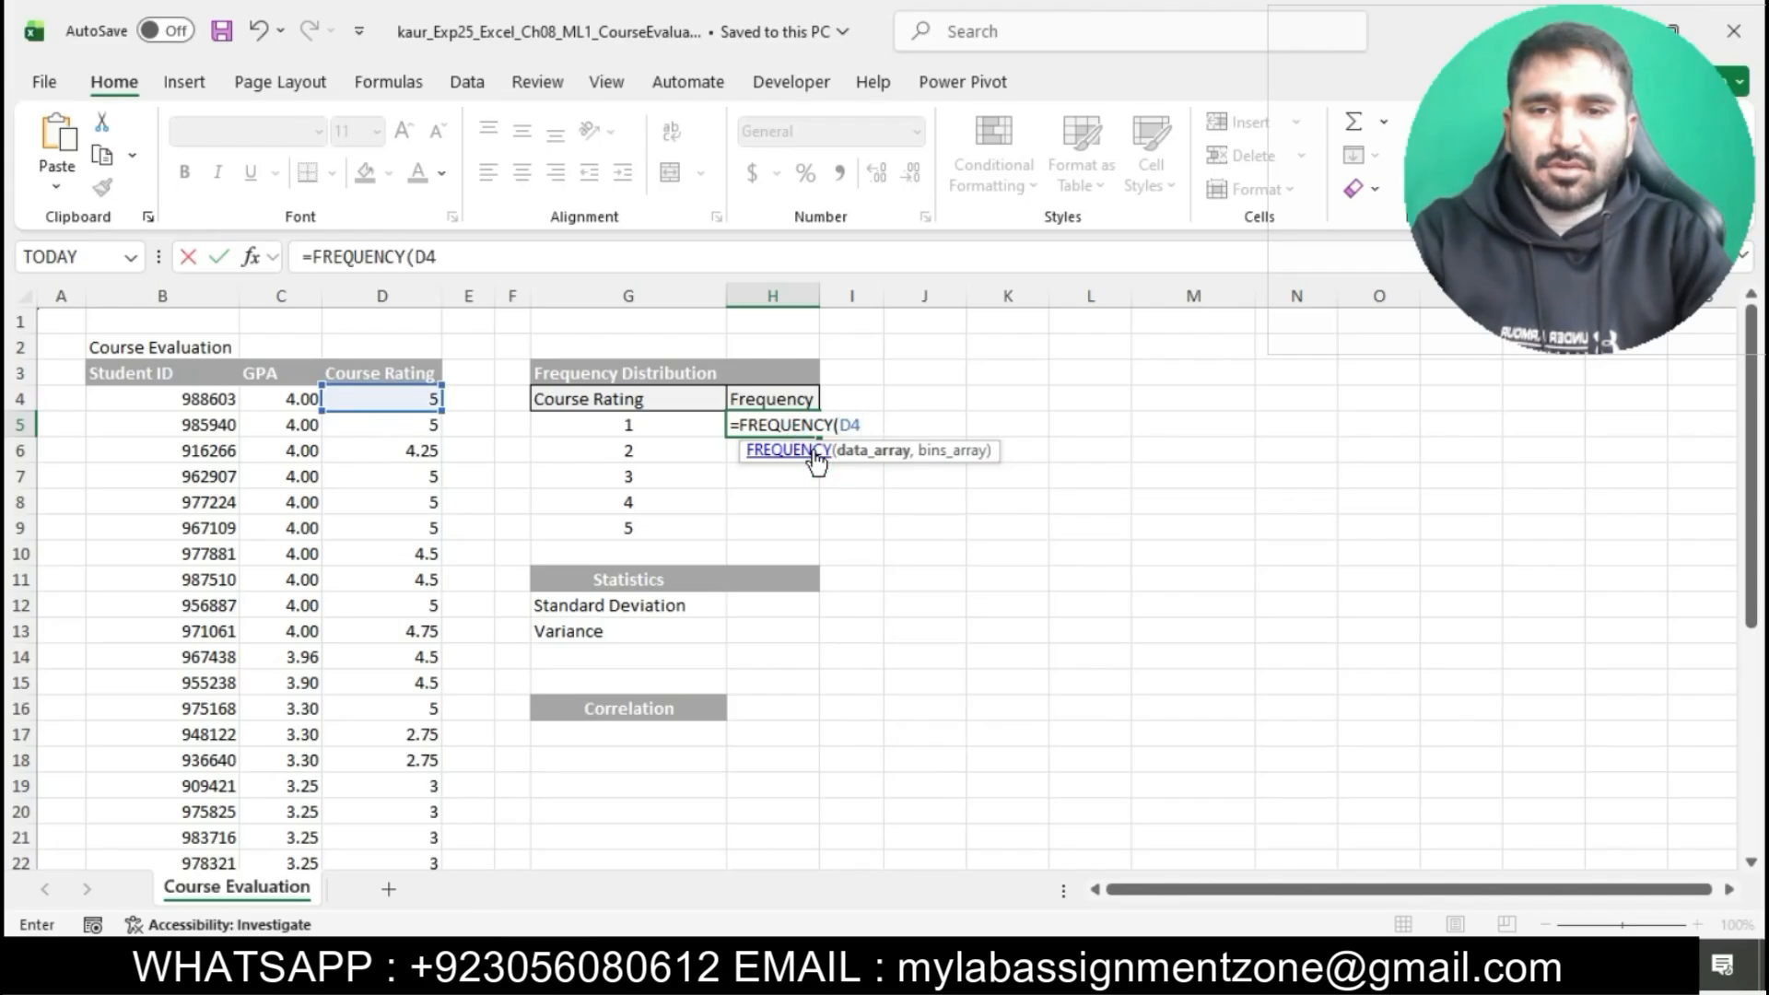
{"action": "type", "text": ":"}
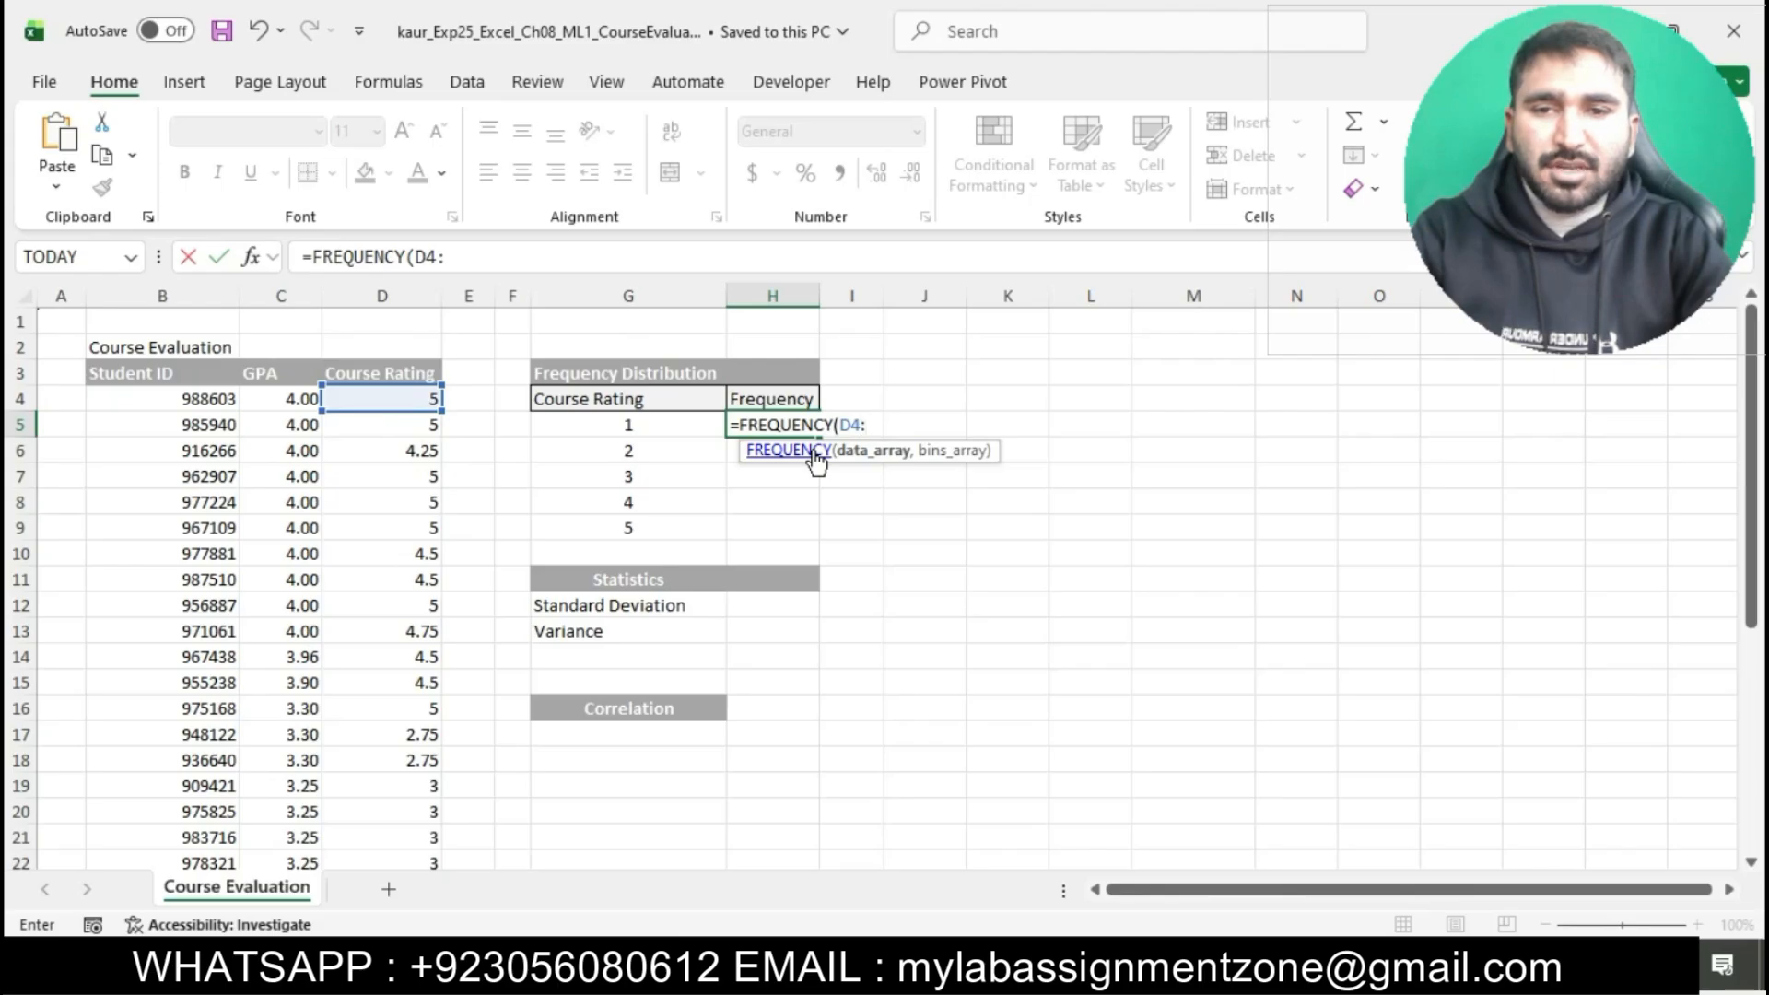
{"action": "type", "text": "D35"}
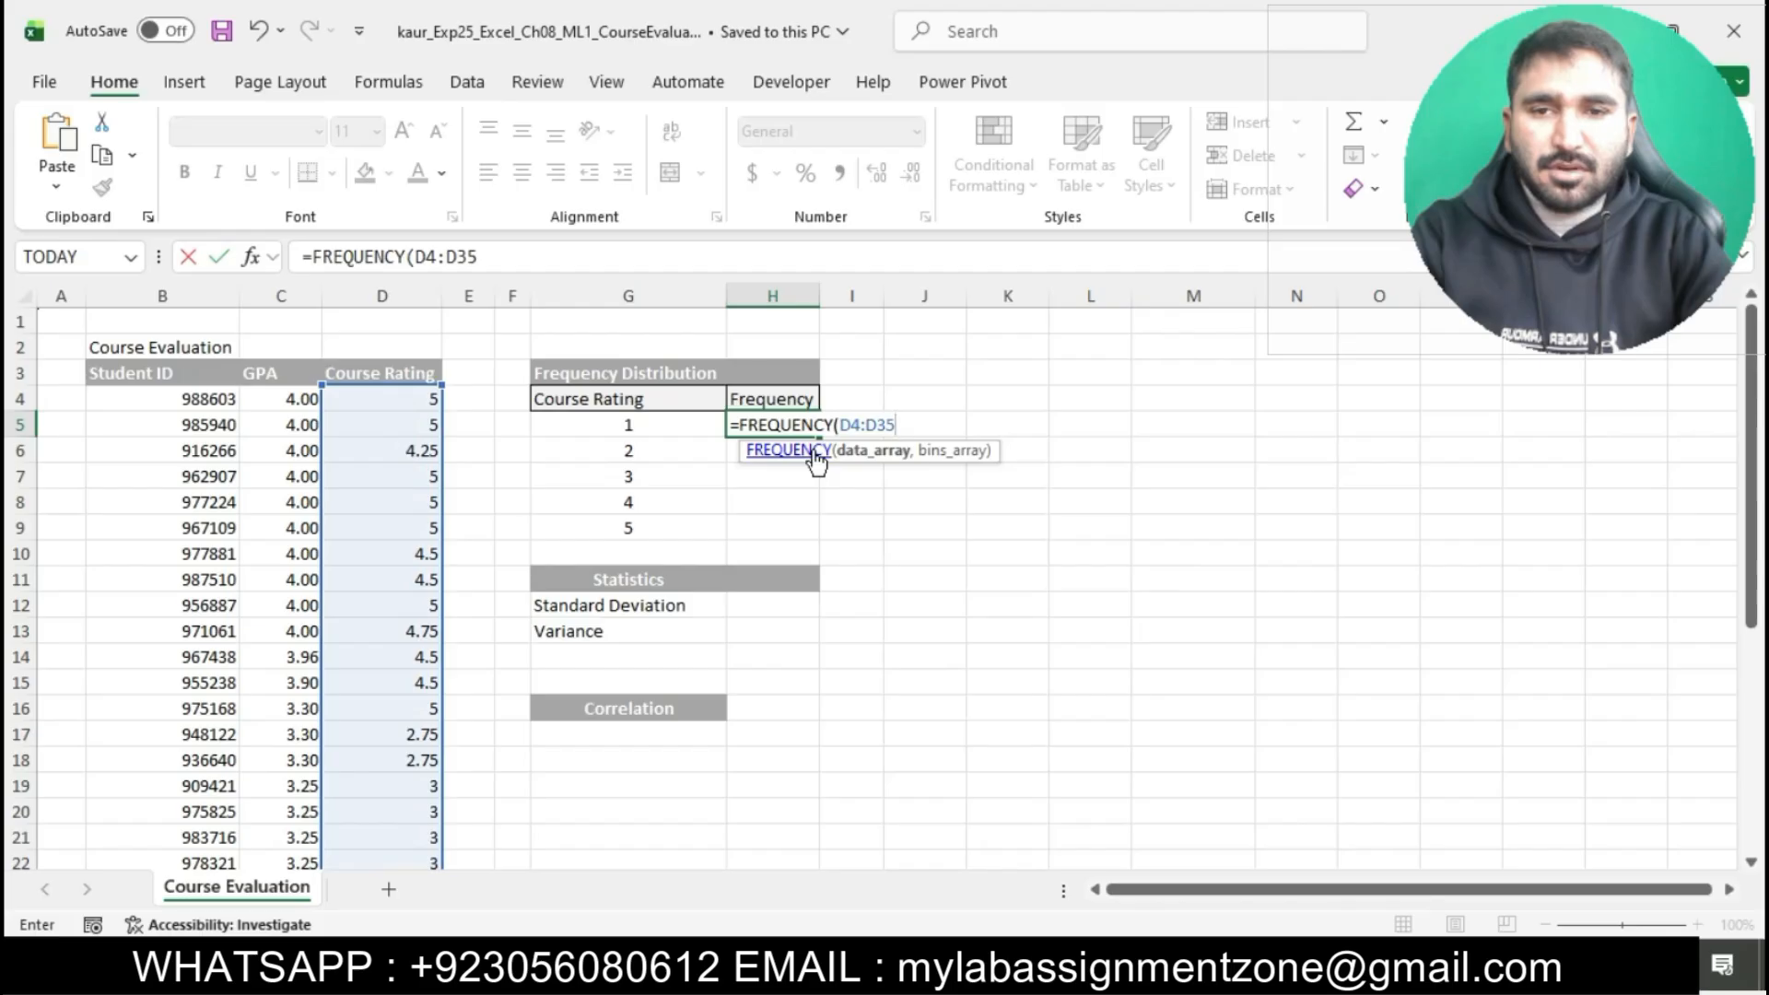
{"action": "type", "text": ",G5"}
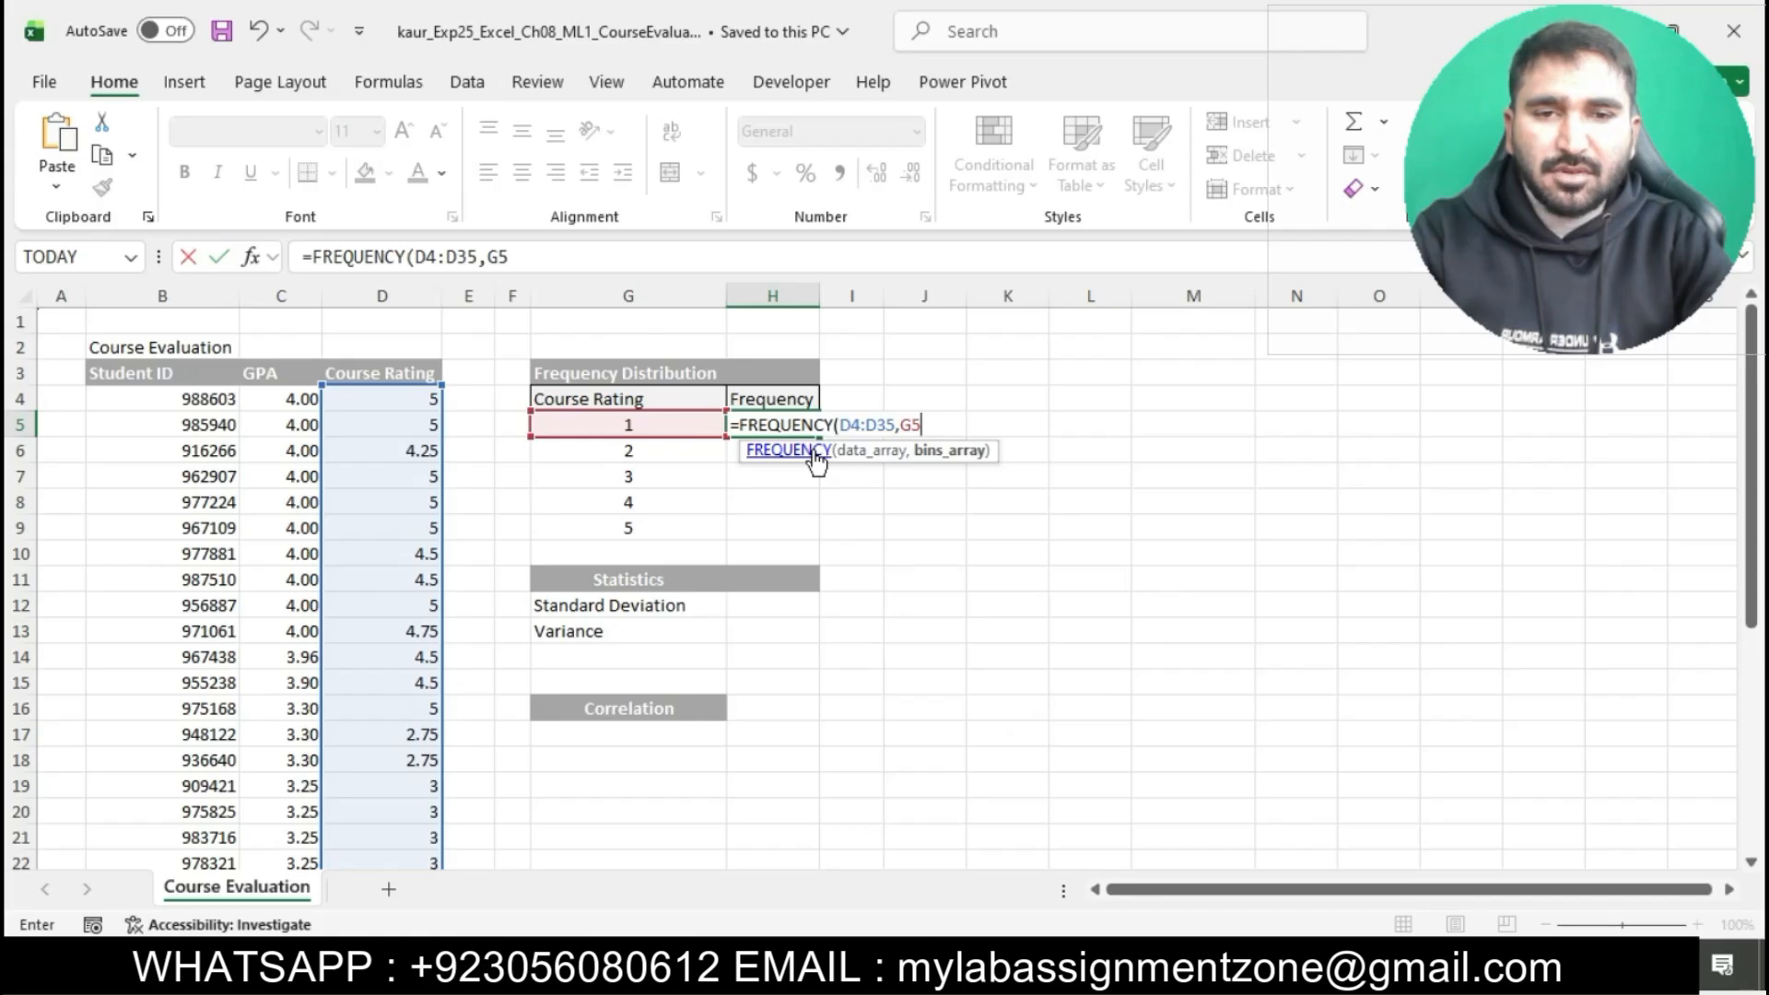
{"action": "type", "text": ":G9"}
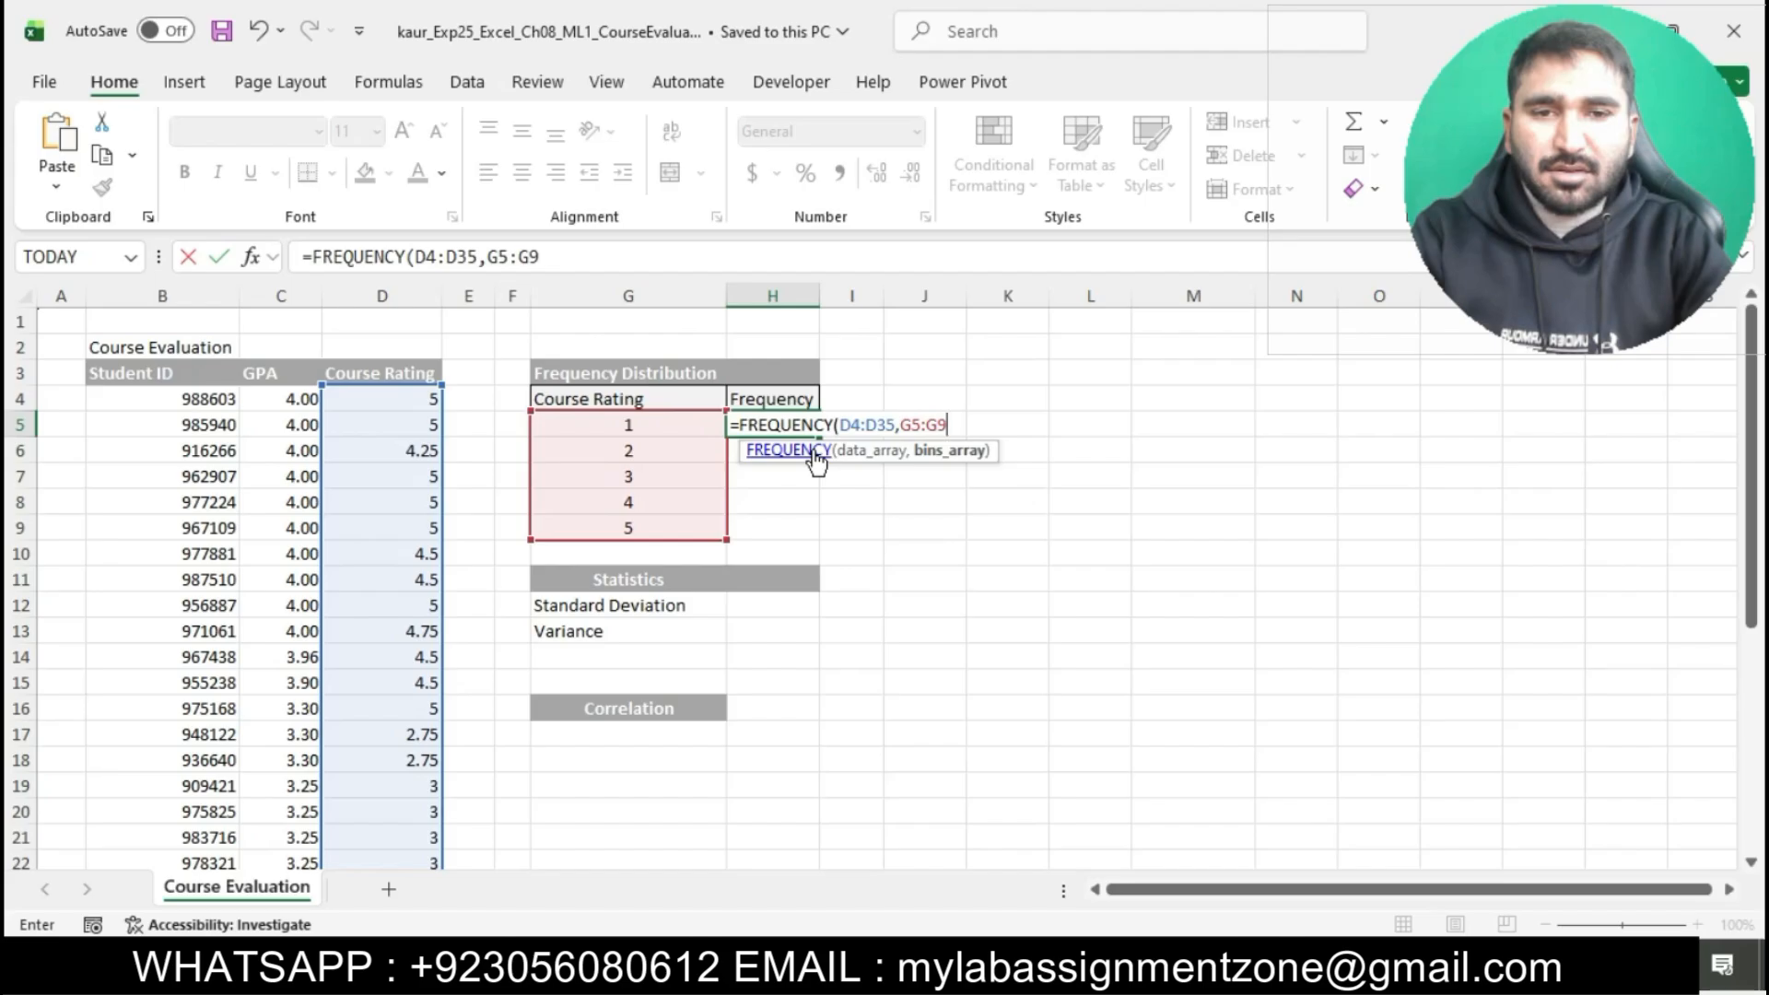
{"action": "type", "text": ")"}
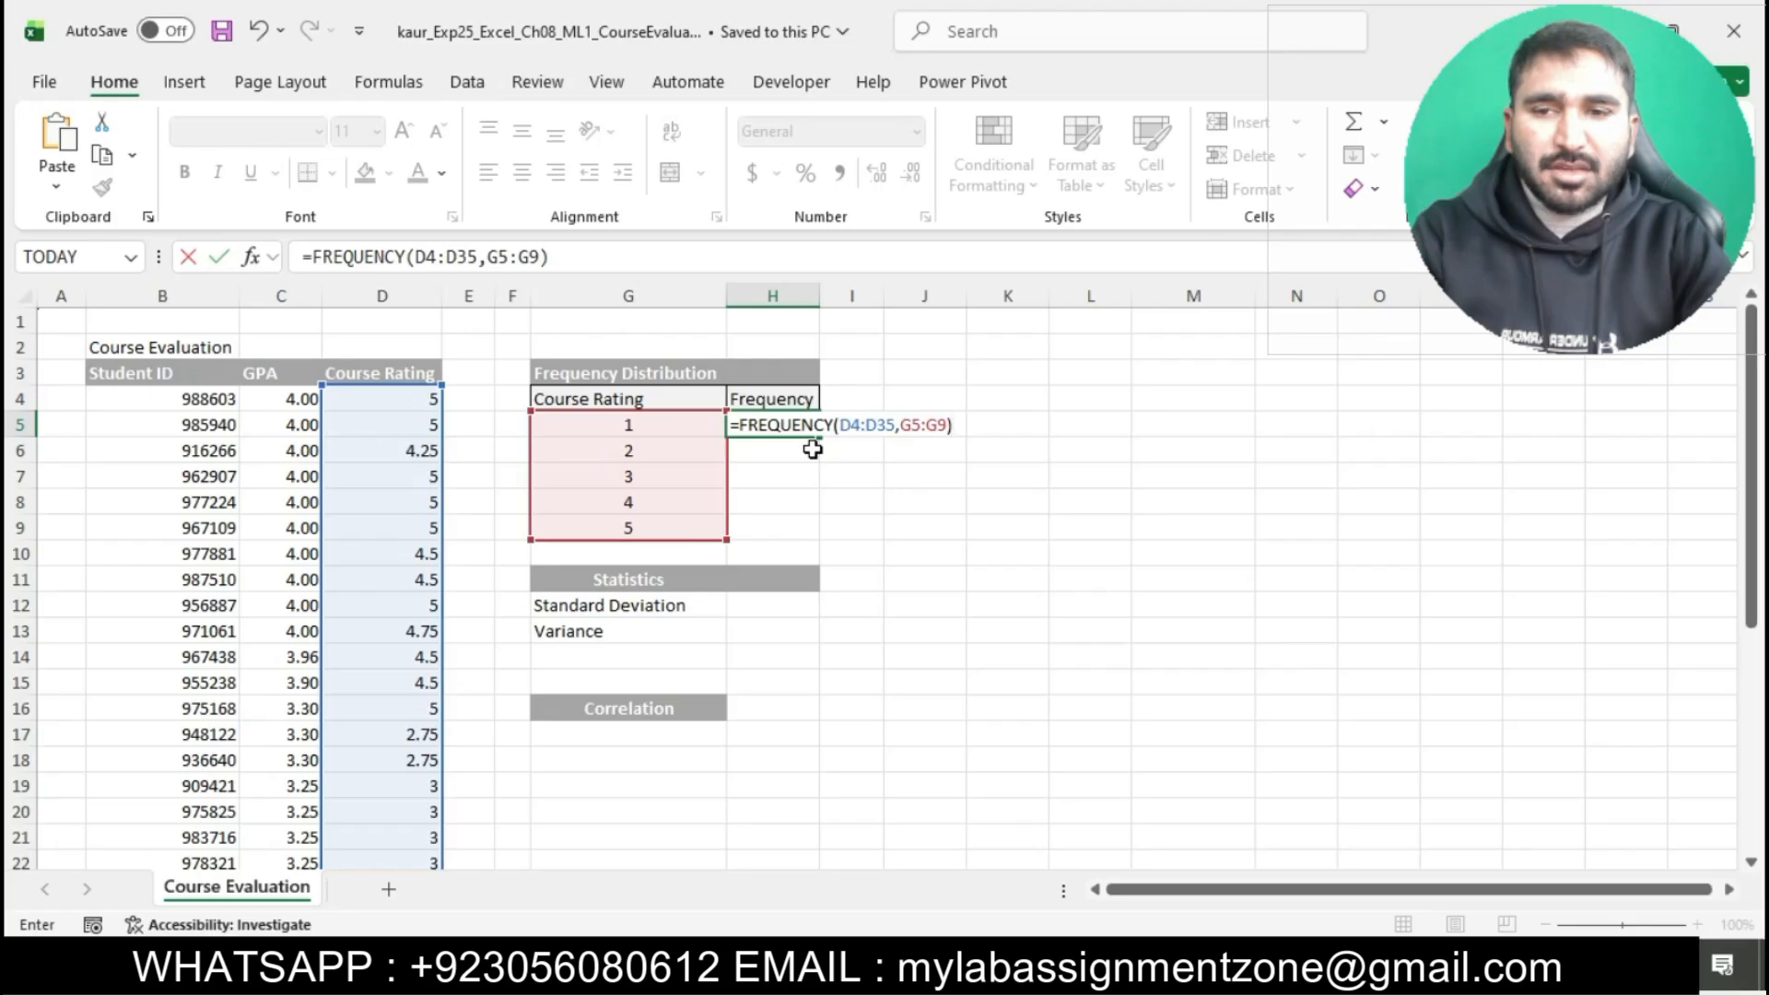
{"action": "key", "text": "Return"}
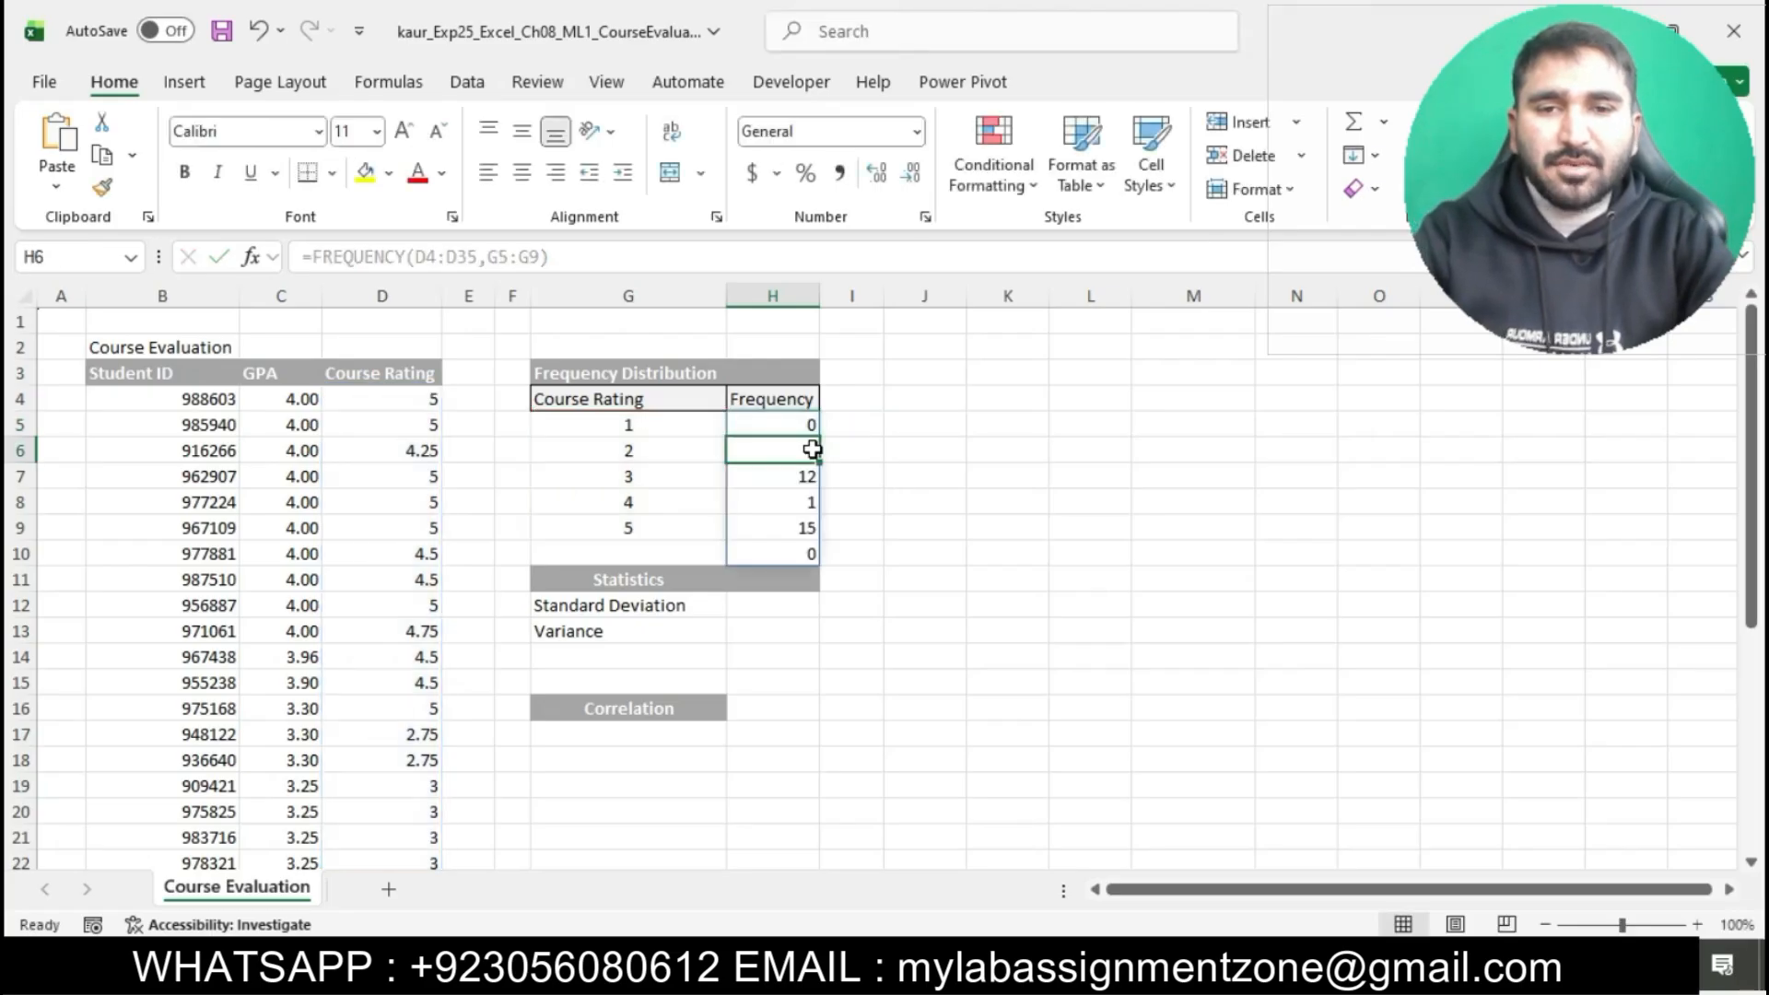
{"action": "left_click", "coordinate": [978, 601]}
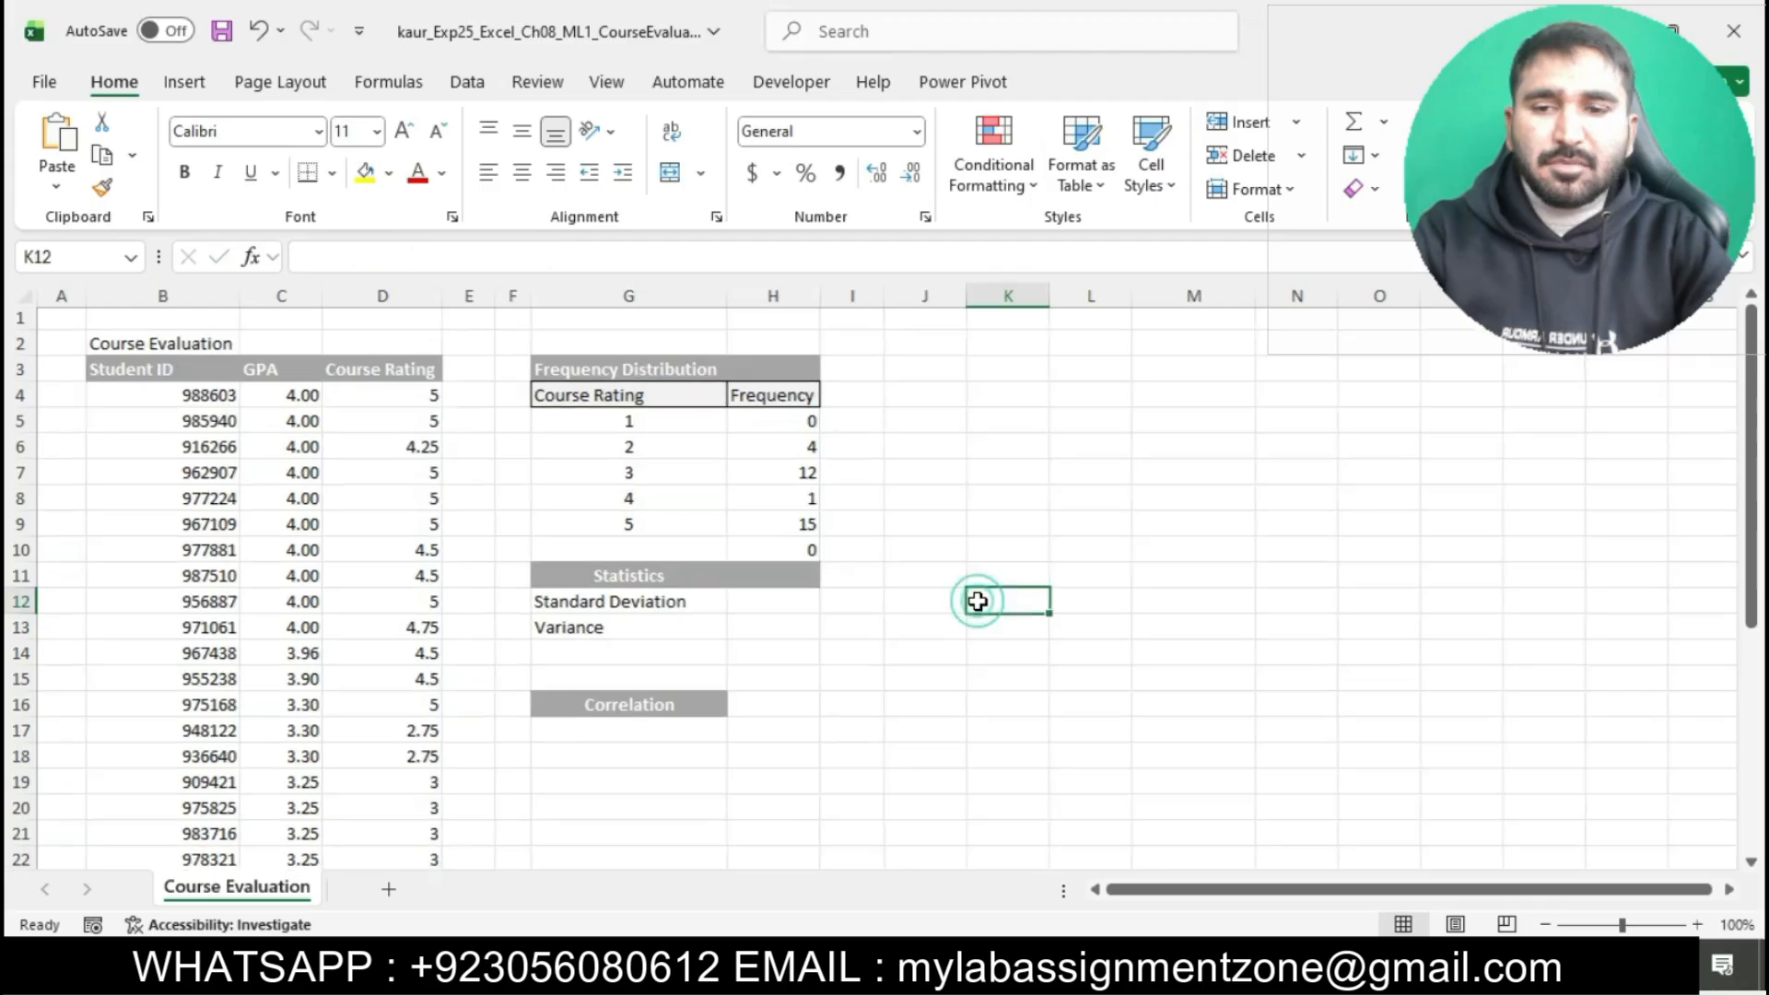
{"action": "scroll", "coordinate": [978, 600], "scroll_direction": "down", "scroll_amount": 1}
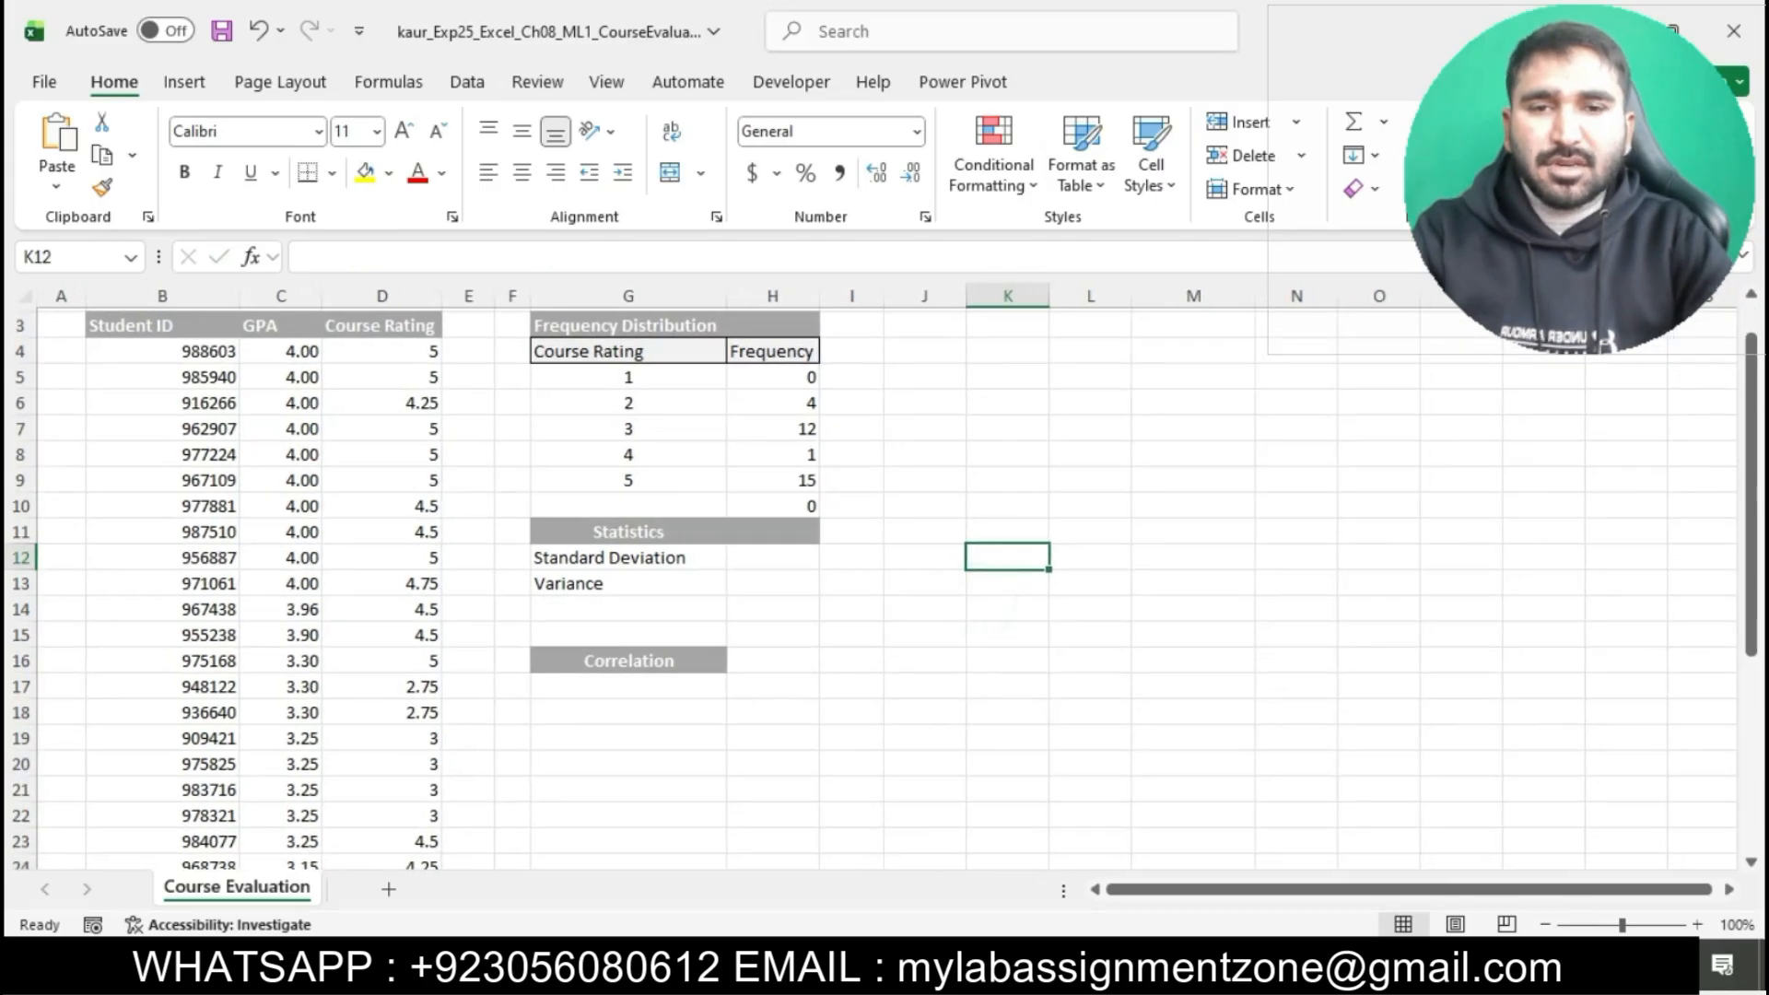
- Switch to the Word instructions and highlight the text of step 3 about the STDEV.S function in turquoise
{"action": "left_click", "coordinate": [837, 965]}
{"action": "left_click", "coordinate": [884, 359]}
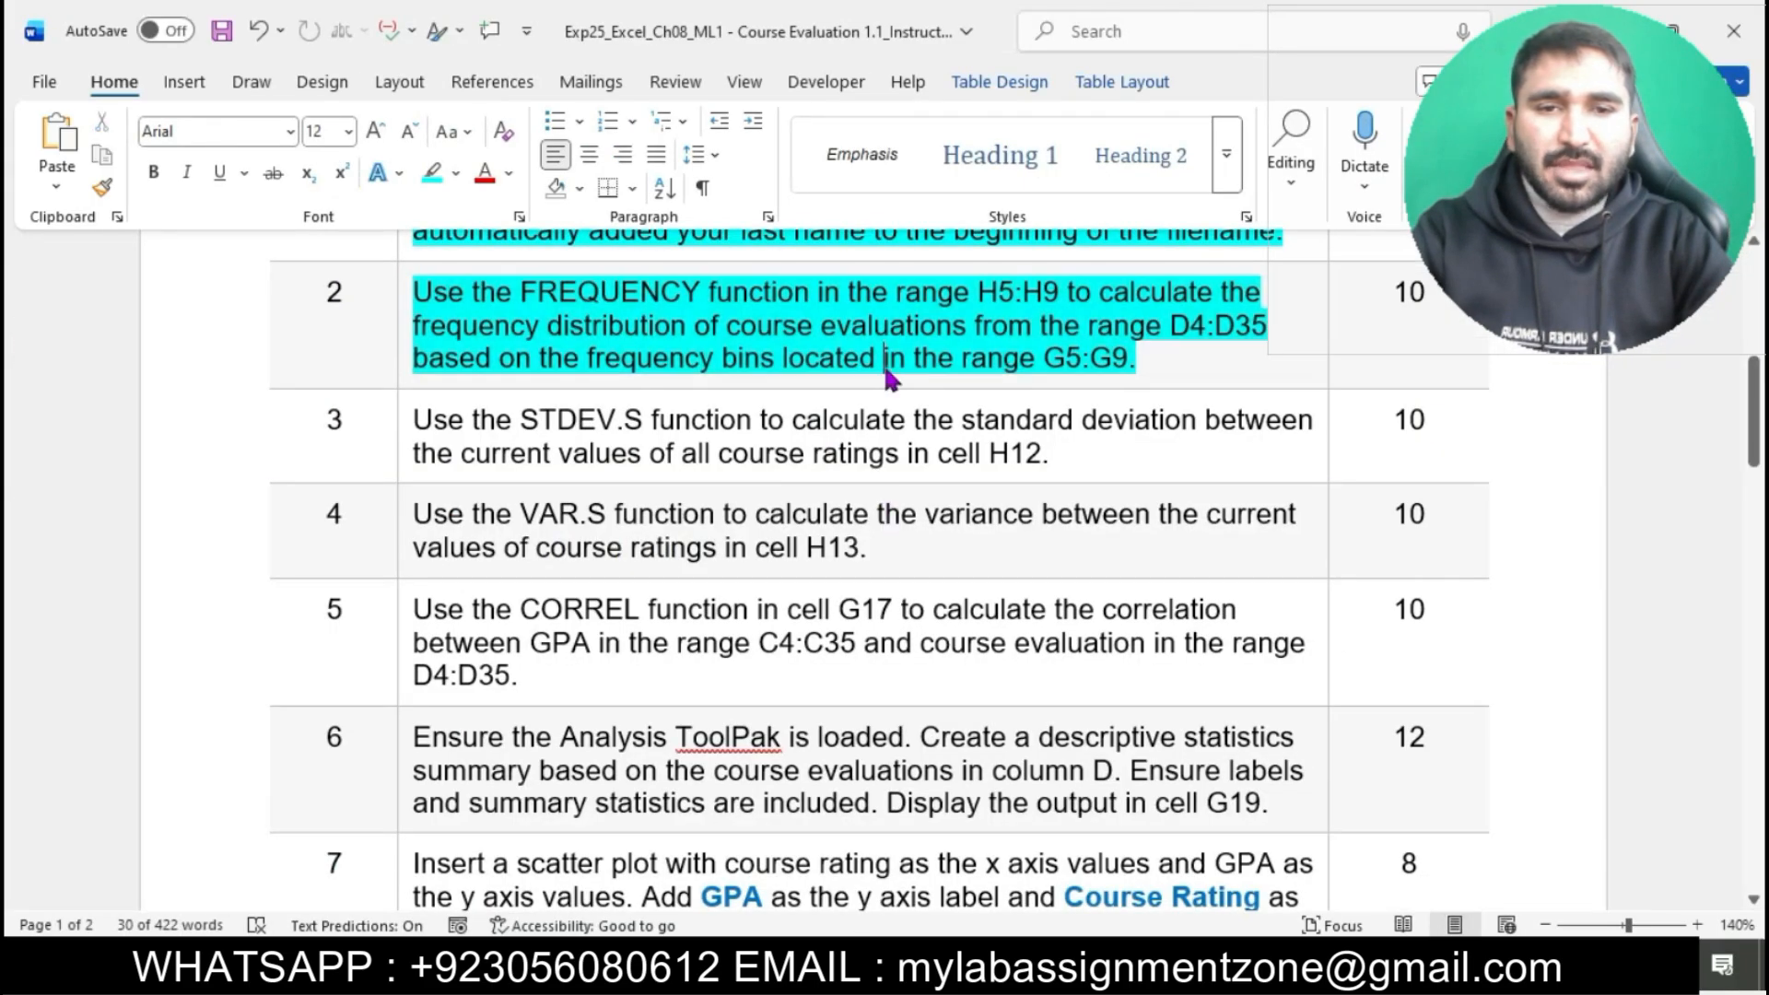
{"action": "scroll", "coordinate": [885, 369], "scroll_direction": "down", "scroll_amount": 1}
{"action": "left_click", "coordinate": [410, 309]}
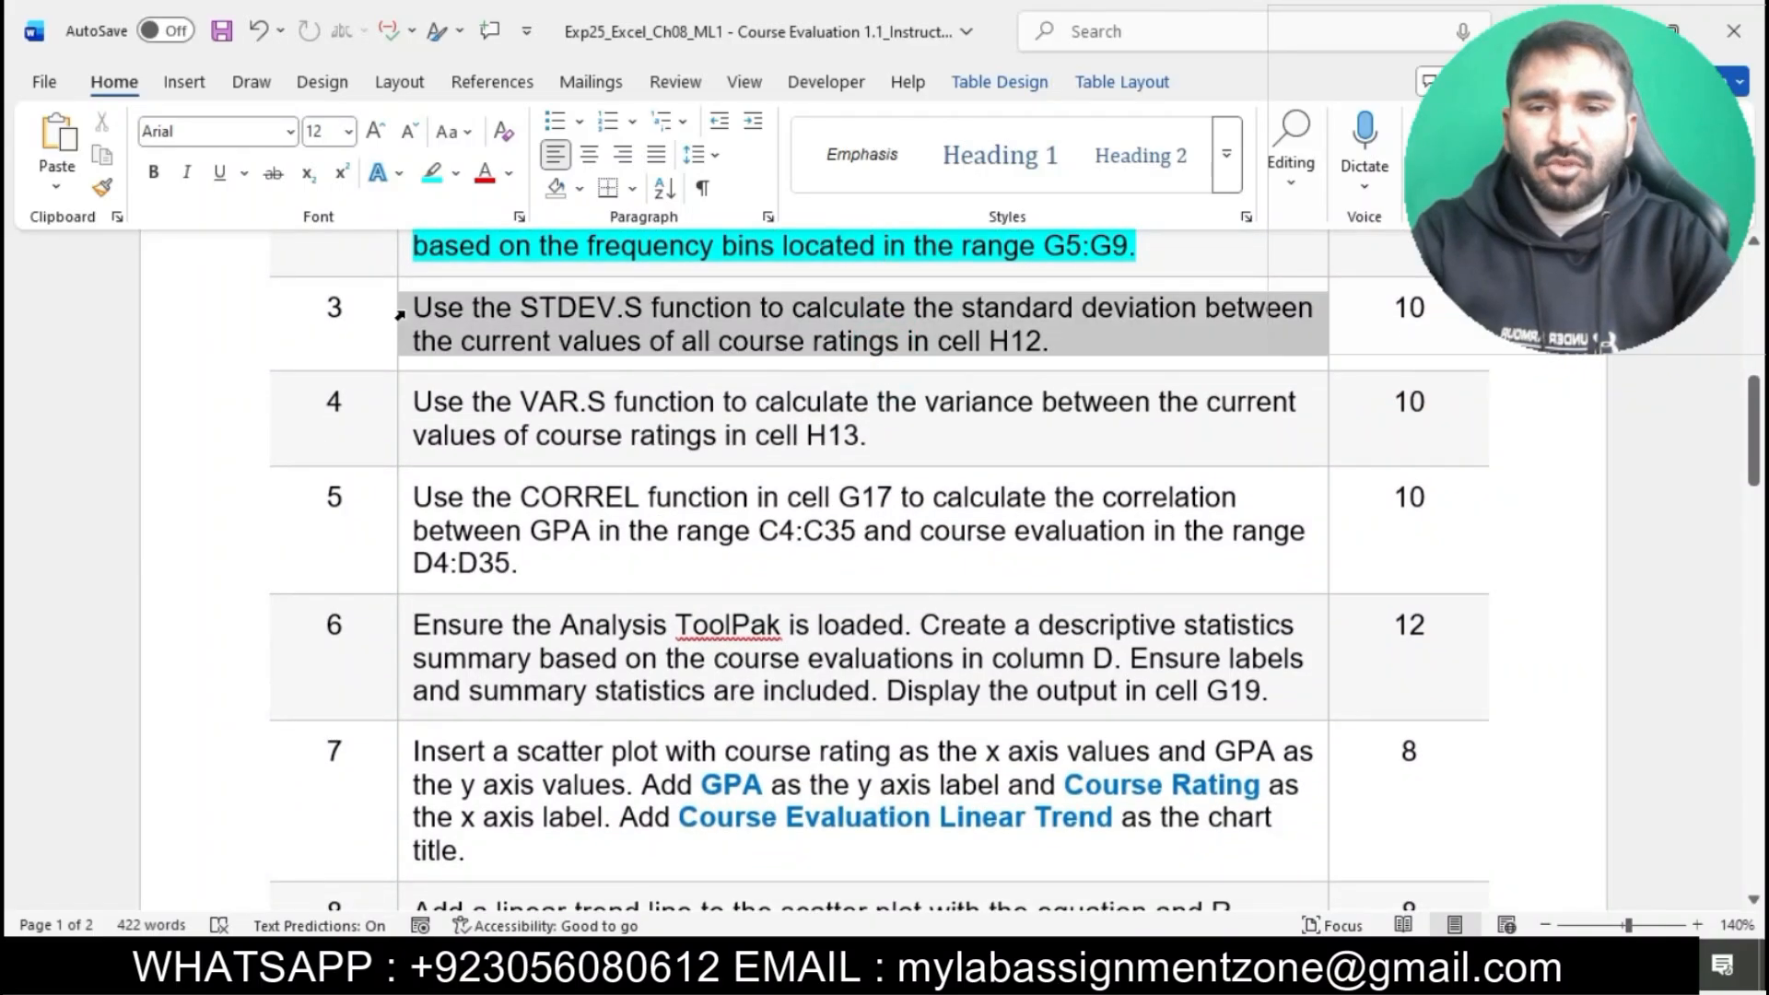
{"action": "left_click", "coordinate": [516, 270]}
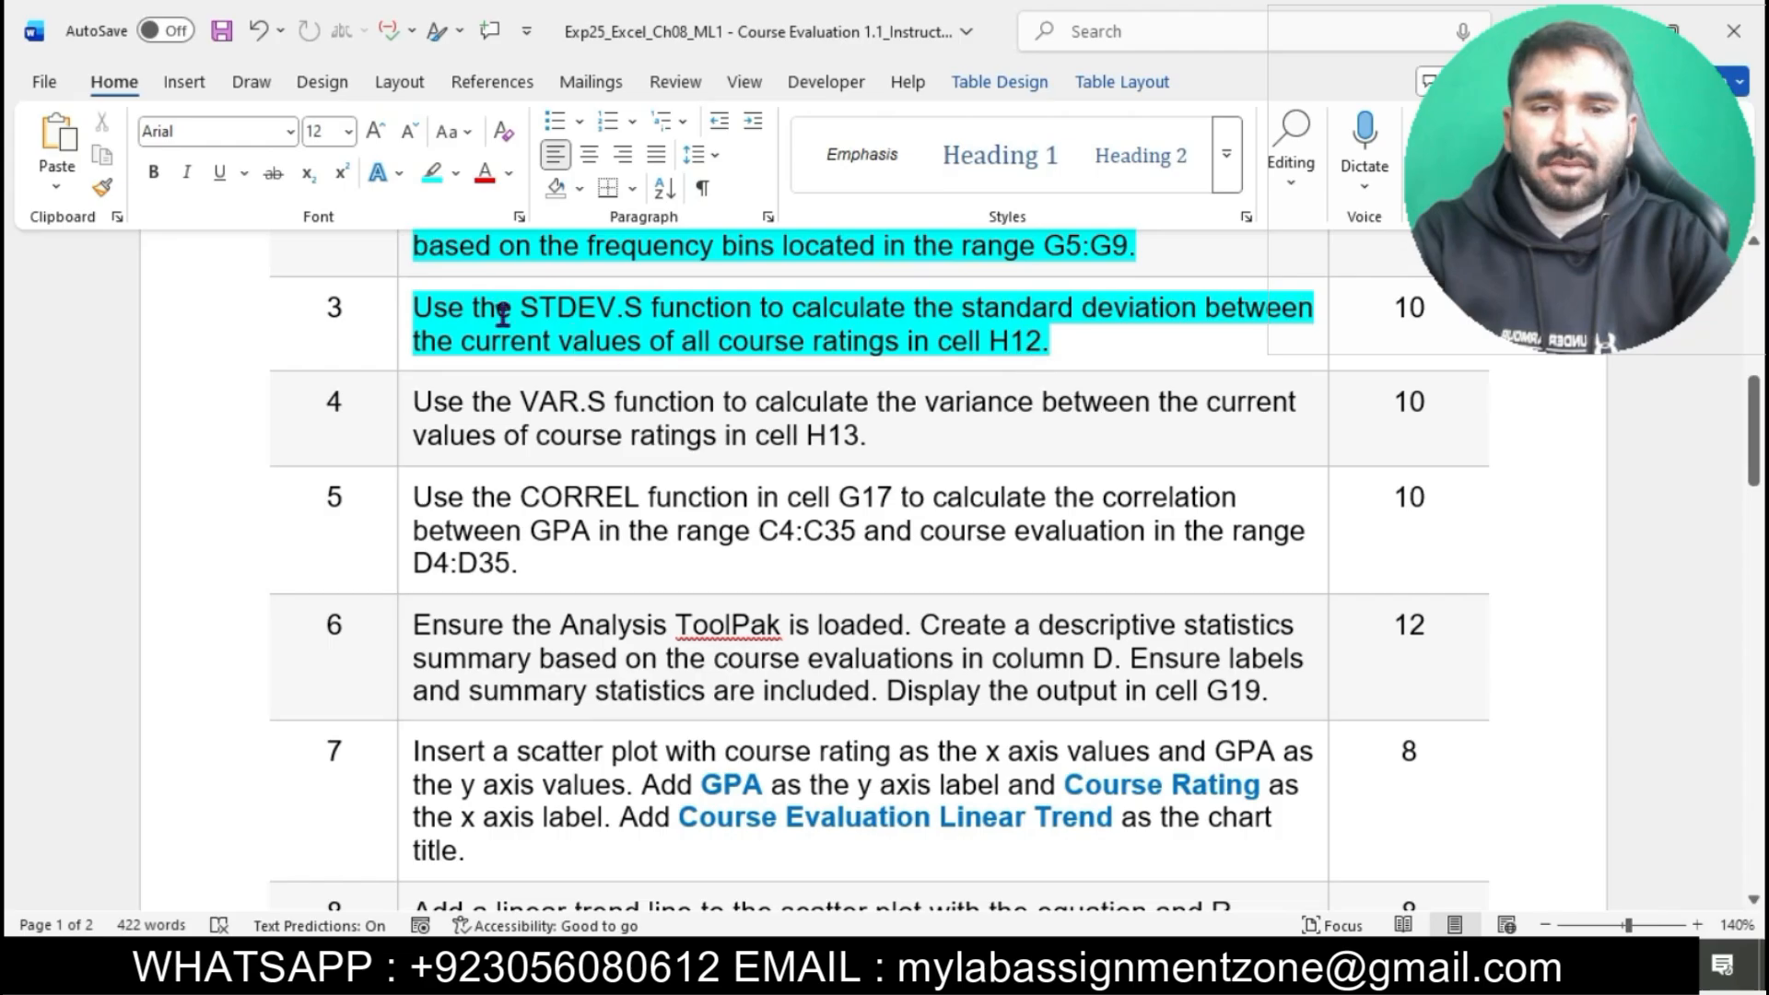
{"action": "left_click_drag", "start_coordinate": [419, 312], "coordinate": [1050, 343]}
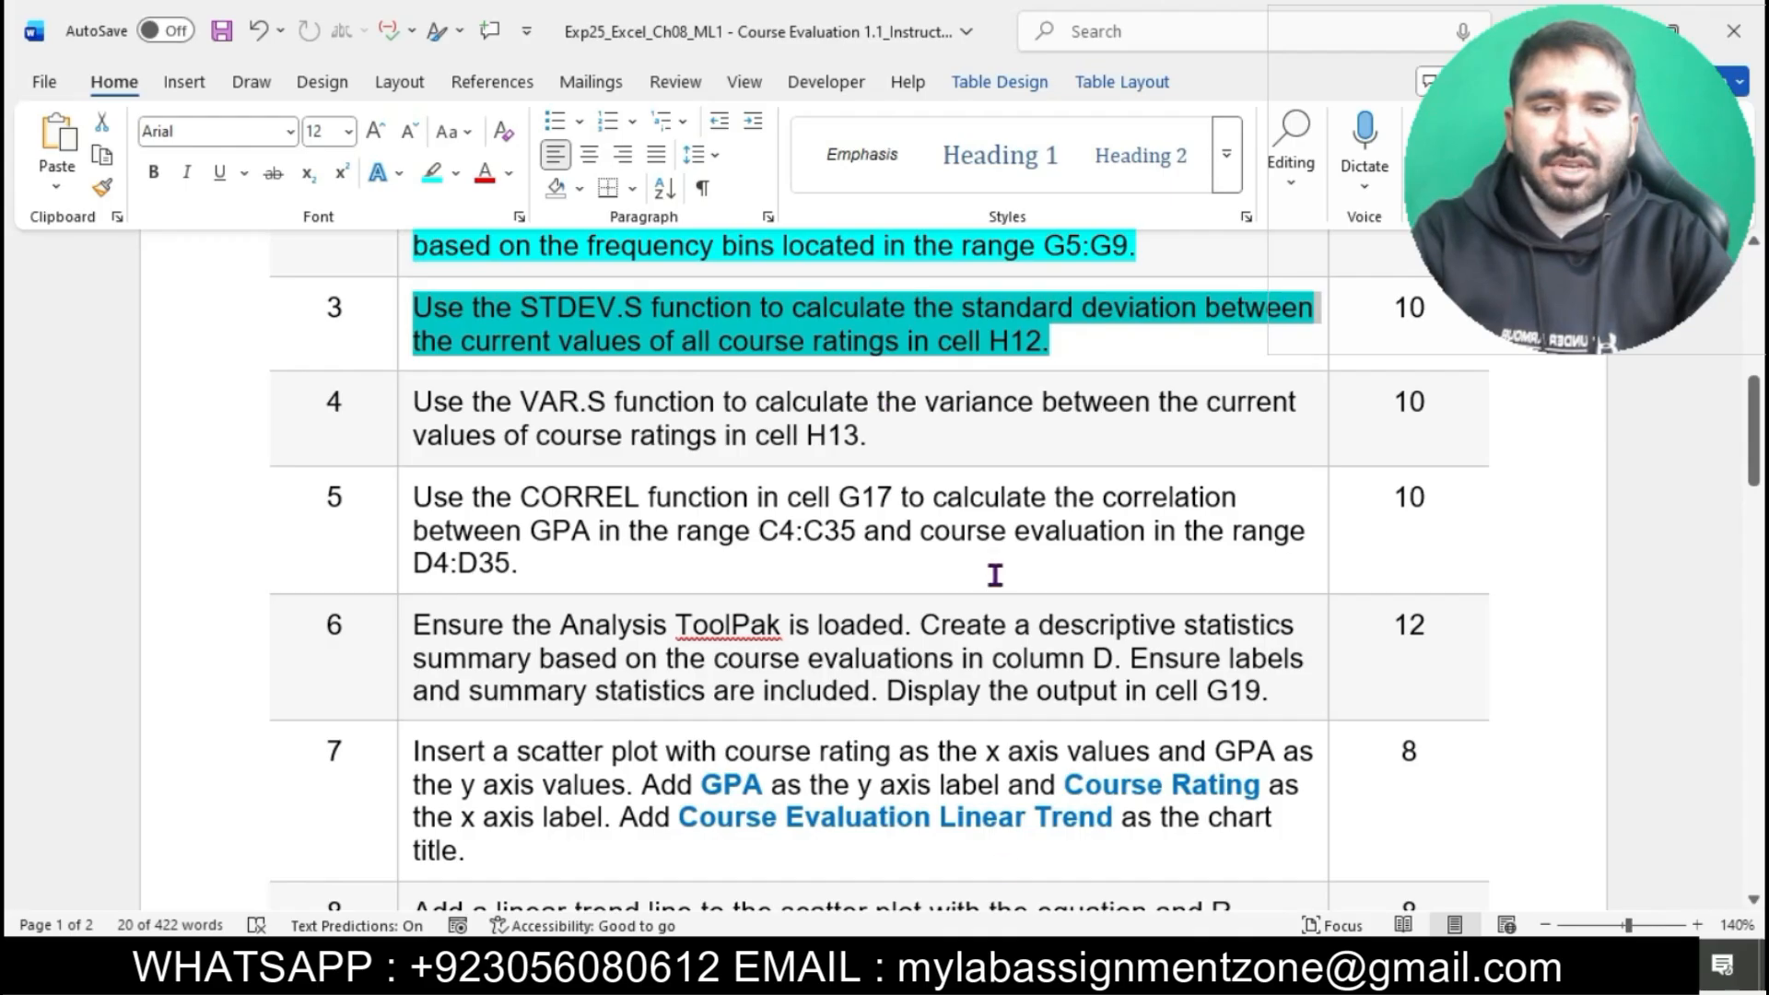
- Switch to the Excel workbook and enter =STDEV.S(D4:D35) in cell H12 for the standard deviation
{"action": "key", "text": "alt+Tab"}
{"action": "left_click", "coordinate": [777, 558]}
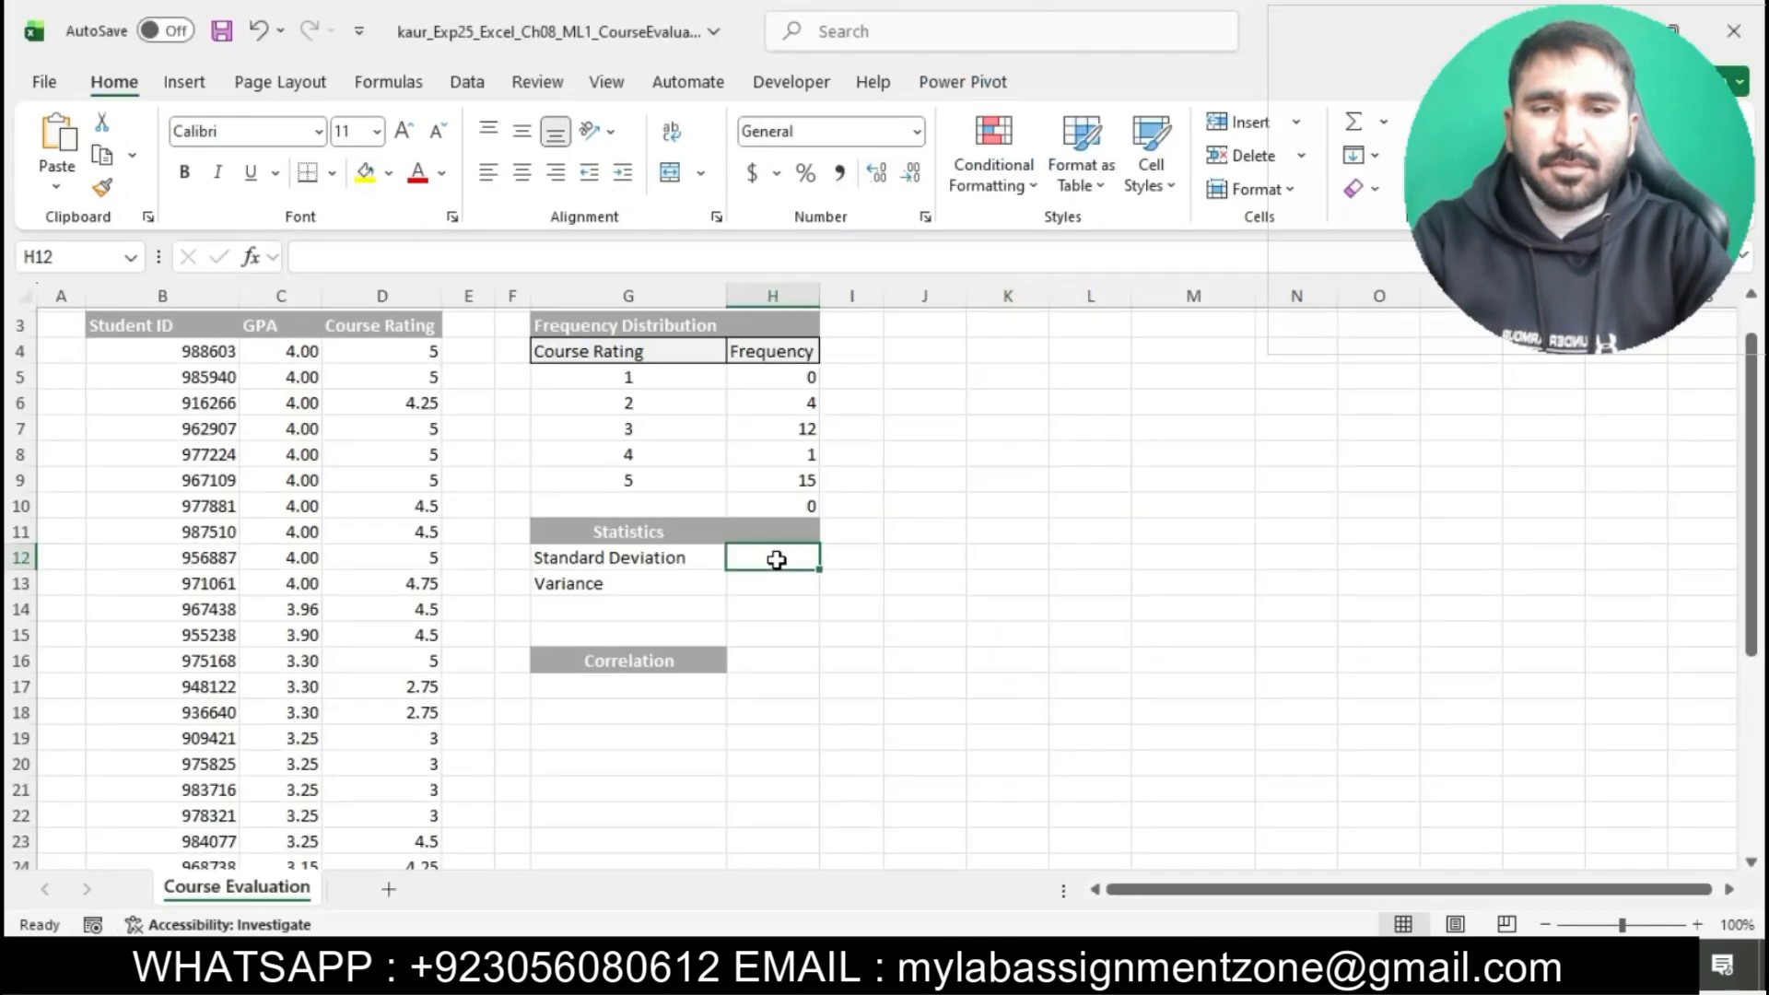
{"action": "type", "text": "="}
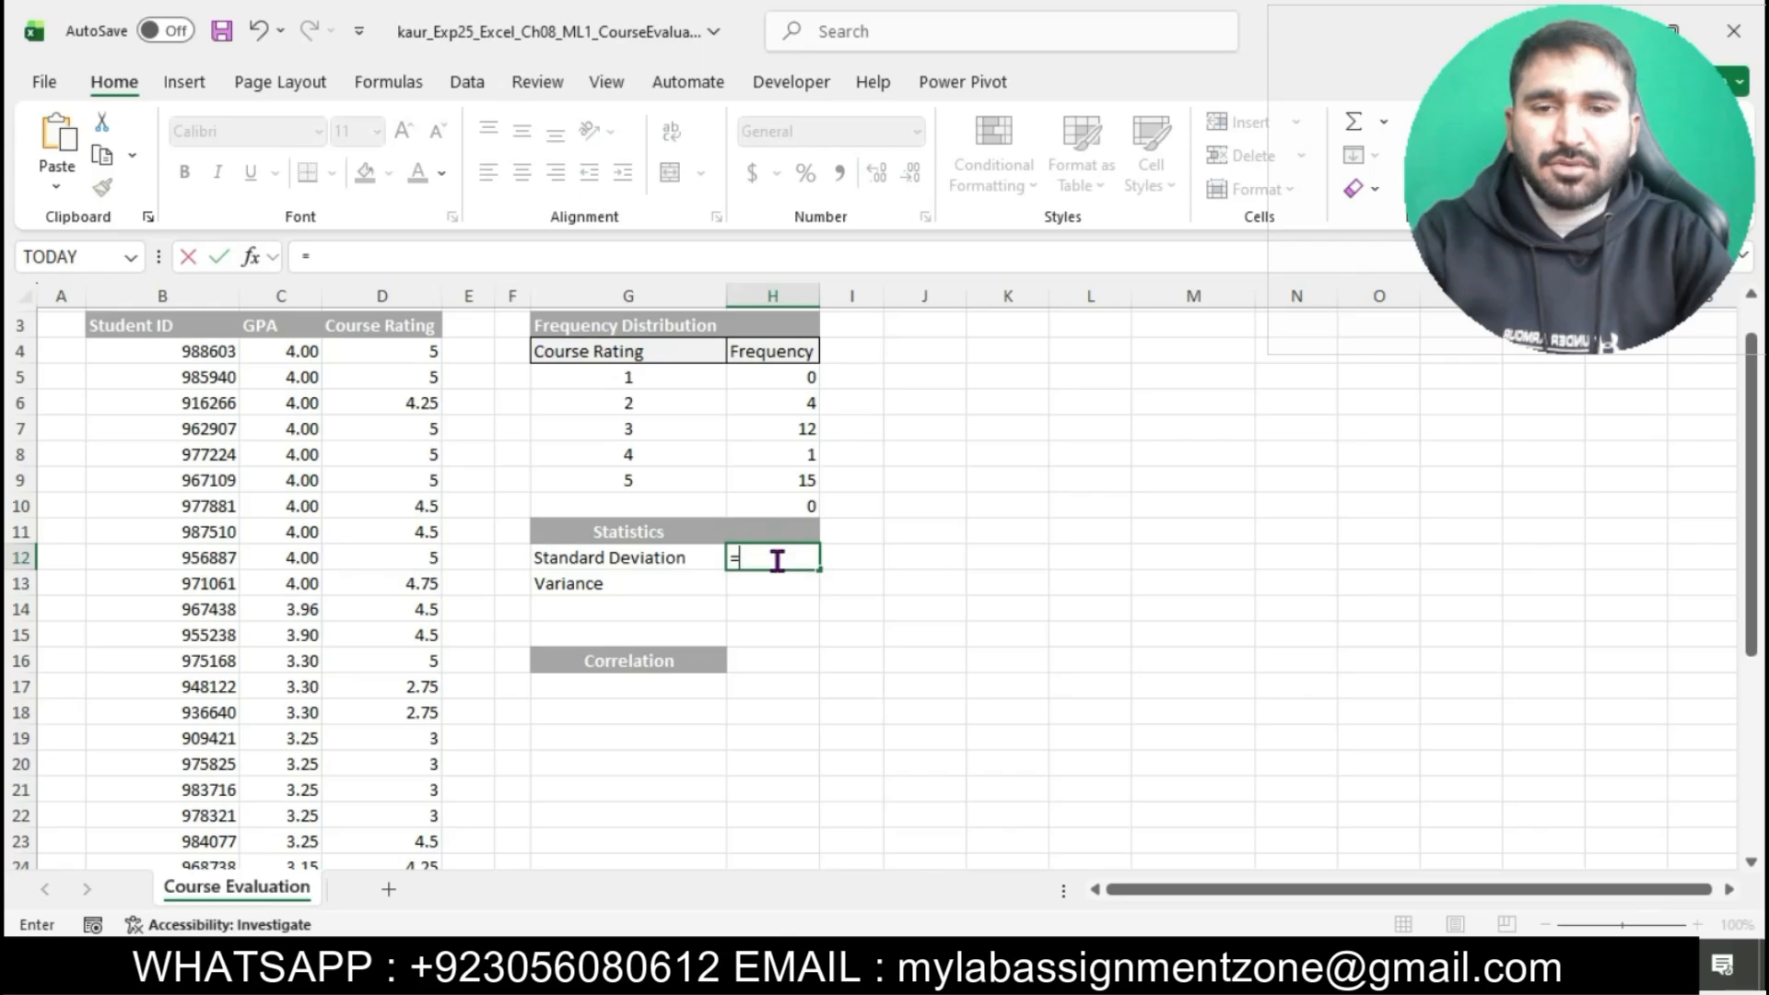
{"action": "type", "text": "ST"}
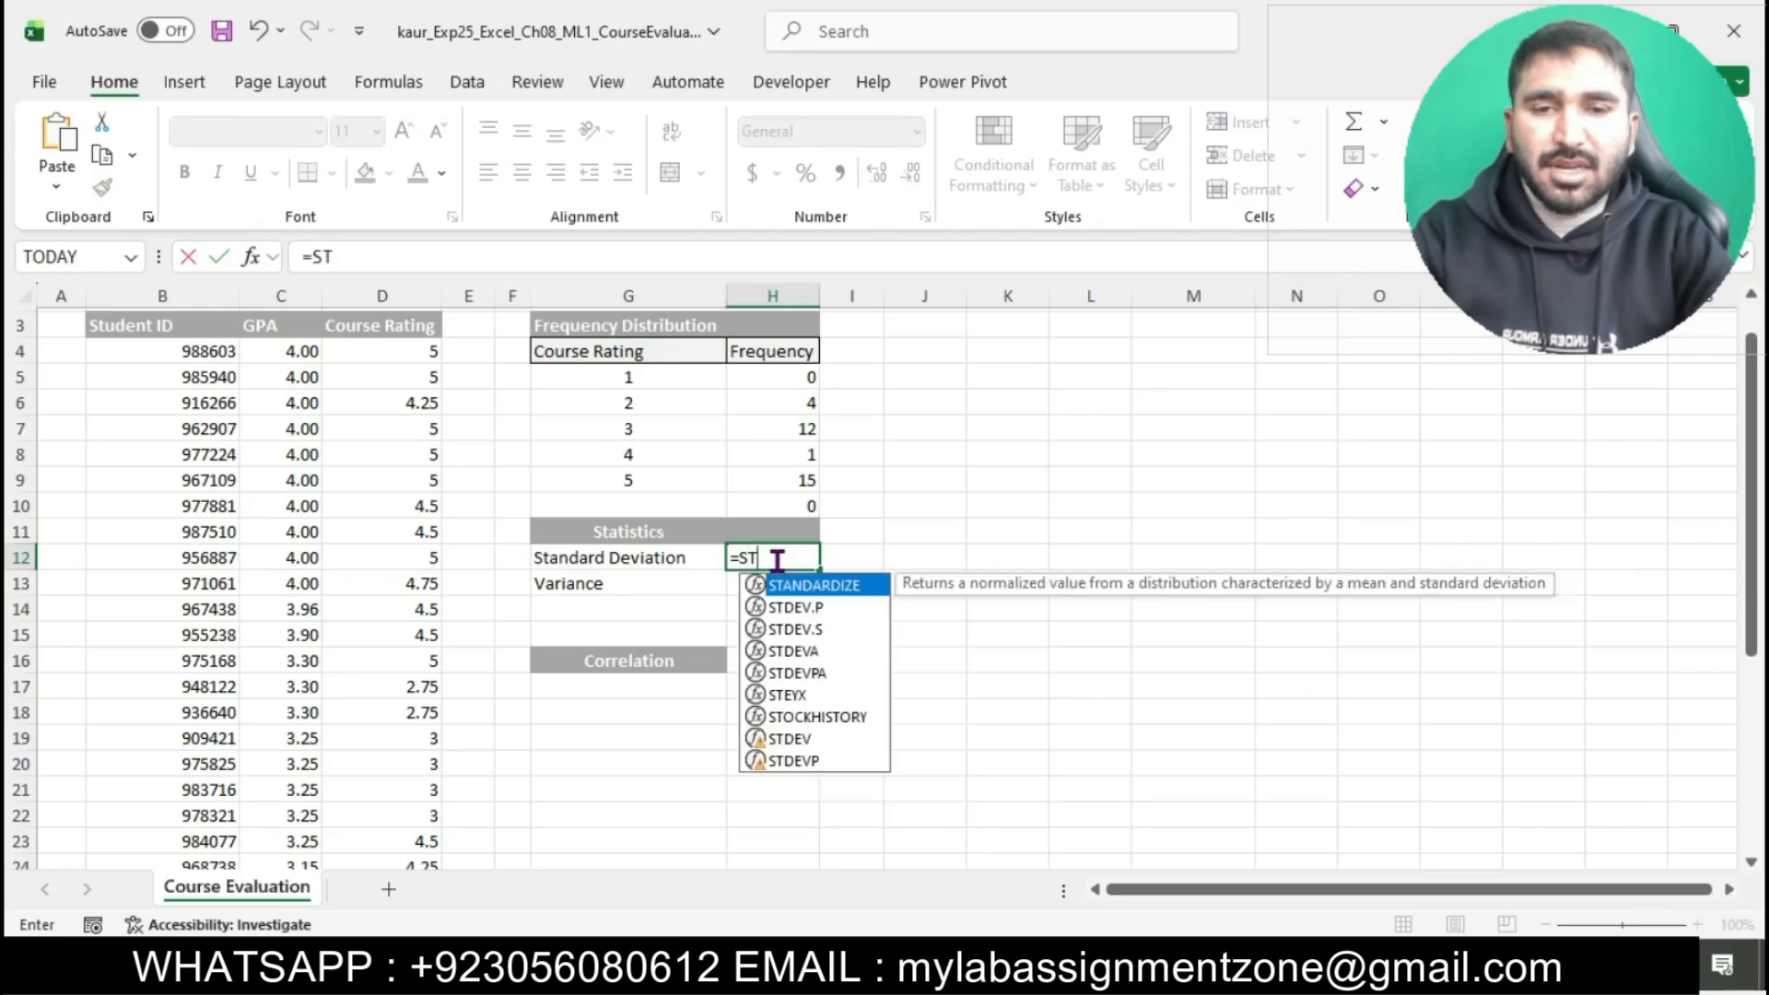
{"action": "type", "text": "DEV"}
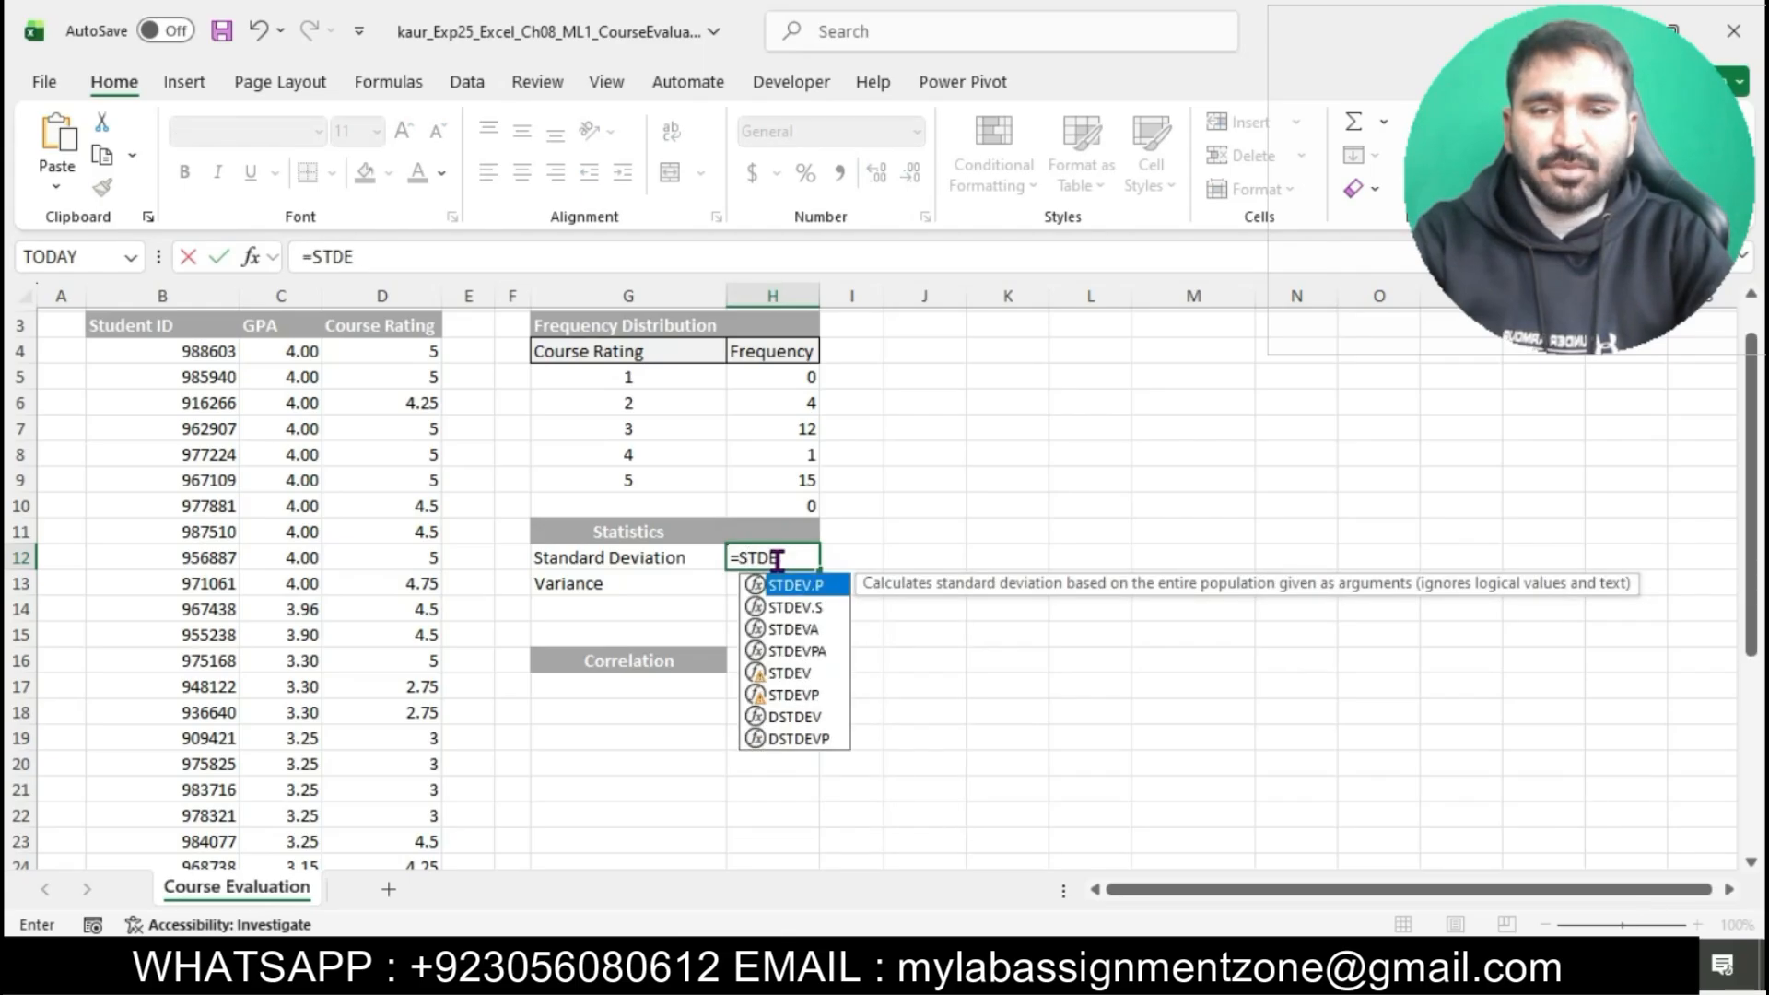
{"action": "double_click", "coordinate": [807, 607]}
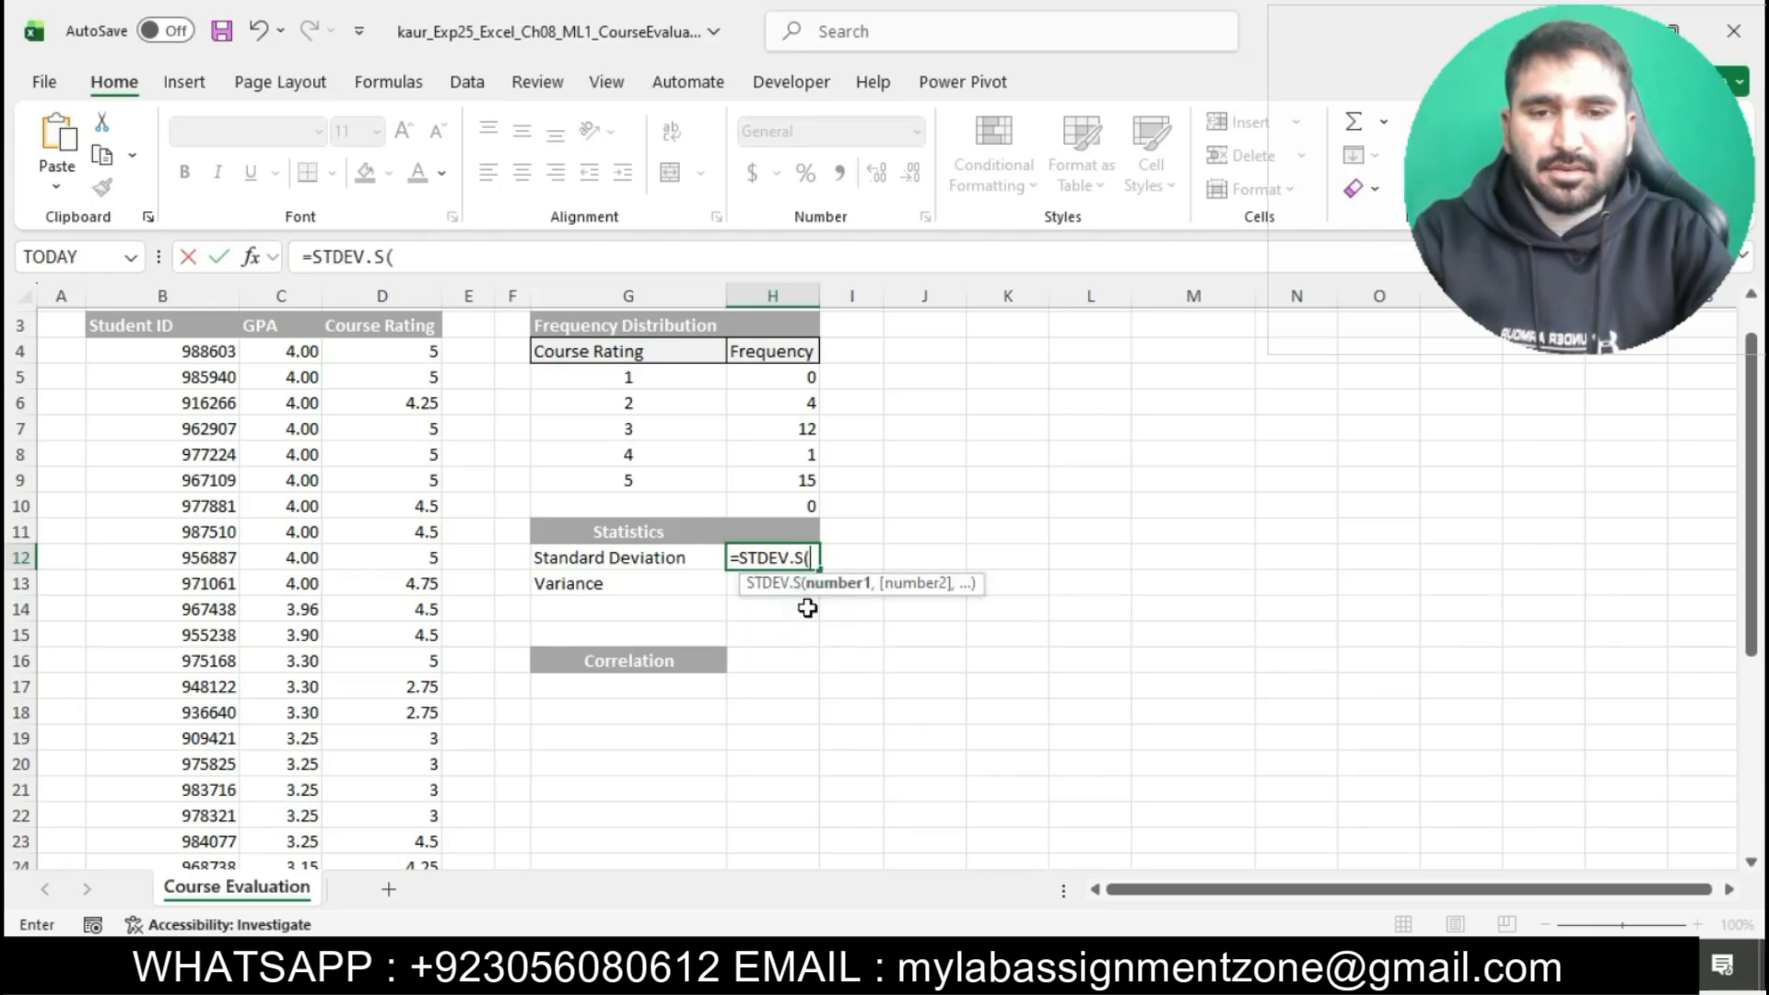
{"action": "type", "text": "D4"}
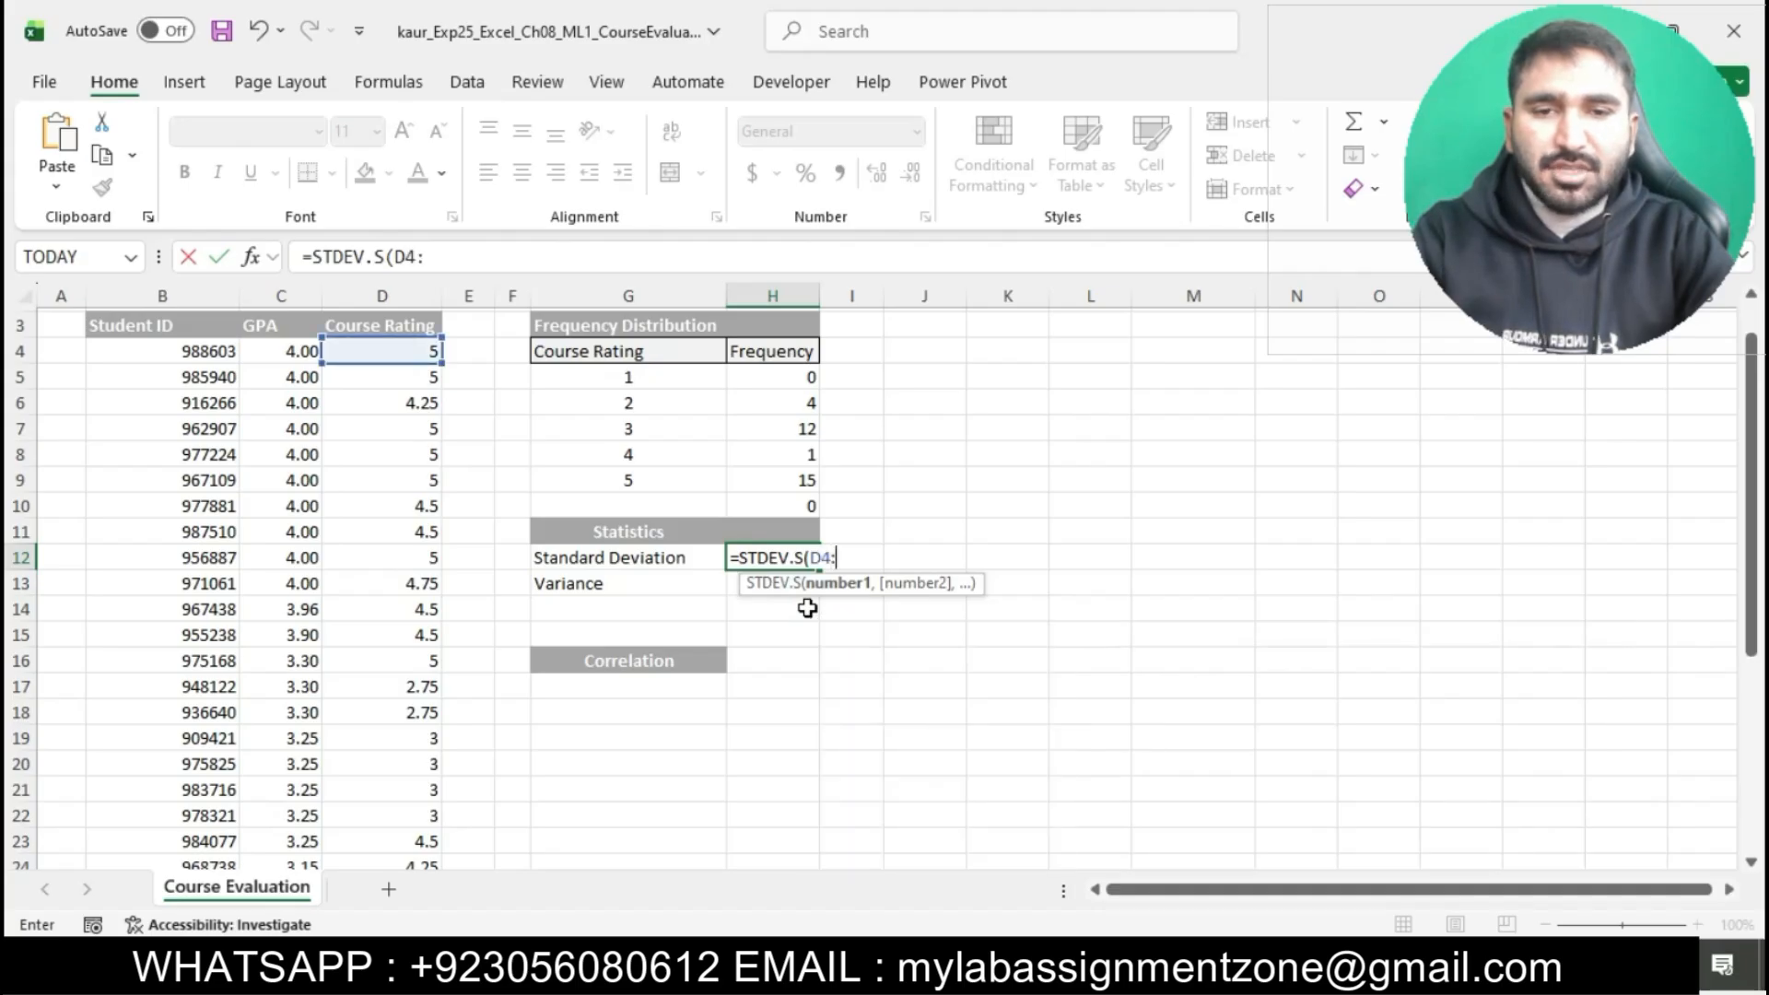
{"action": "type", "text": ":D35"}
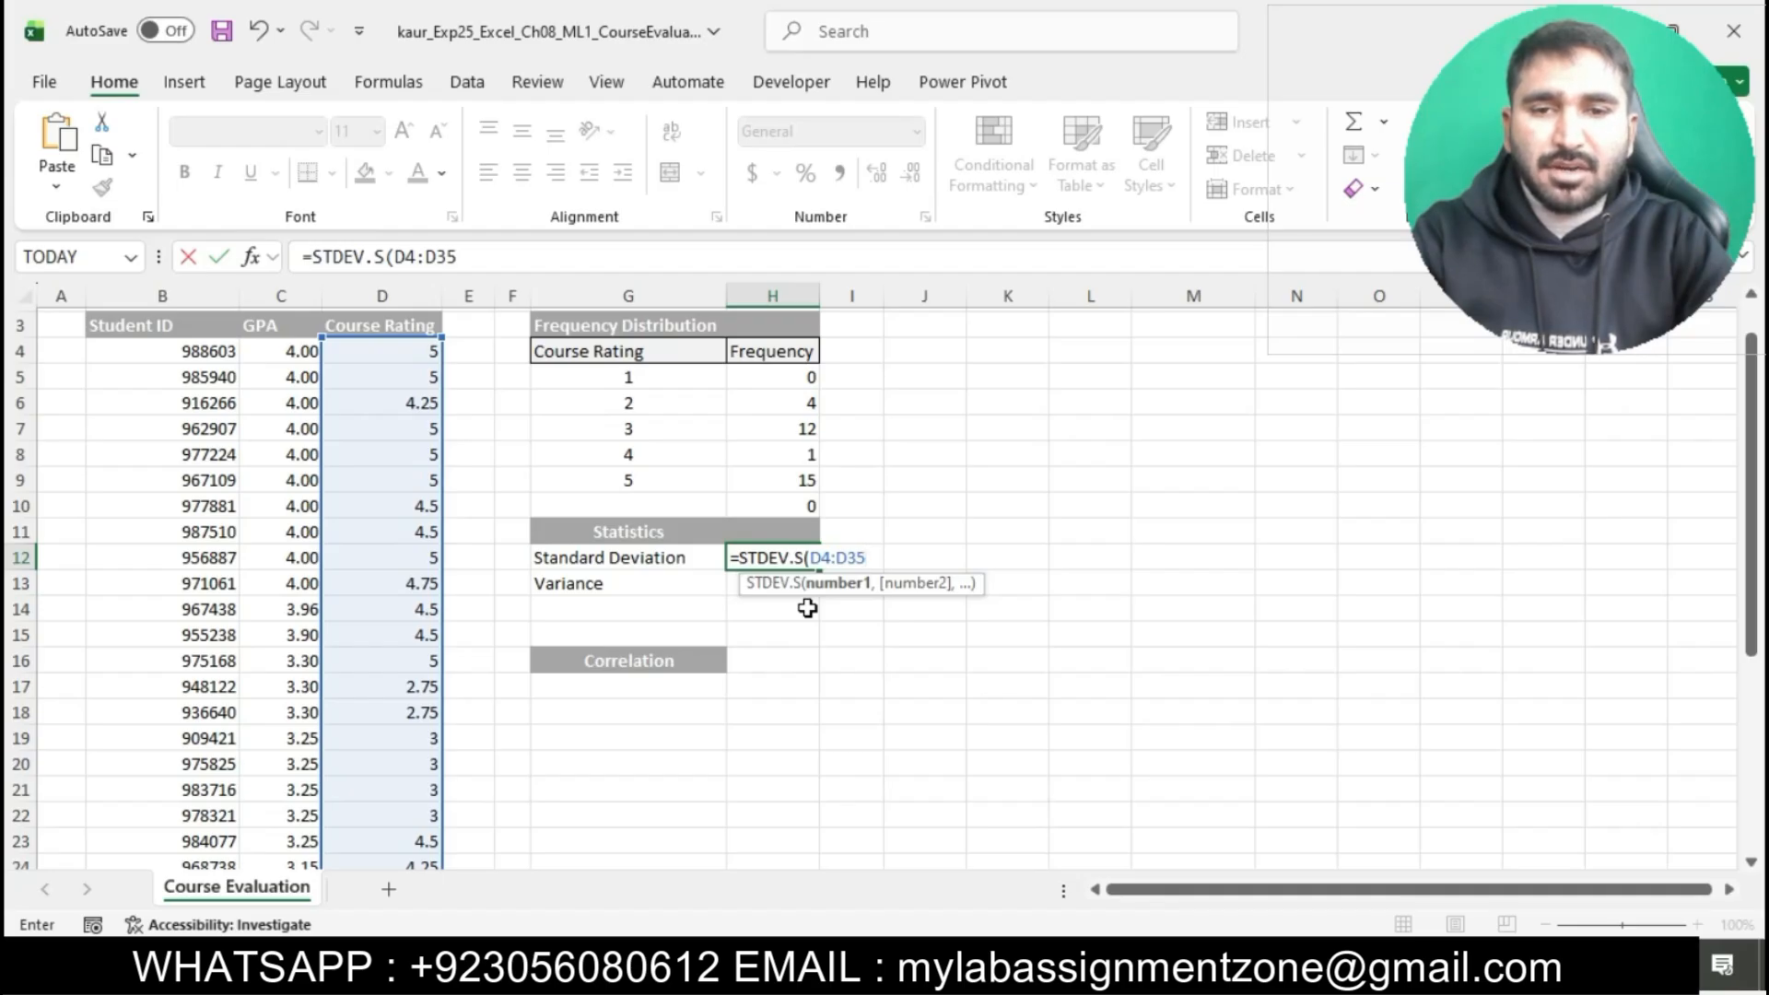
{"action": "type", "text": ")"}
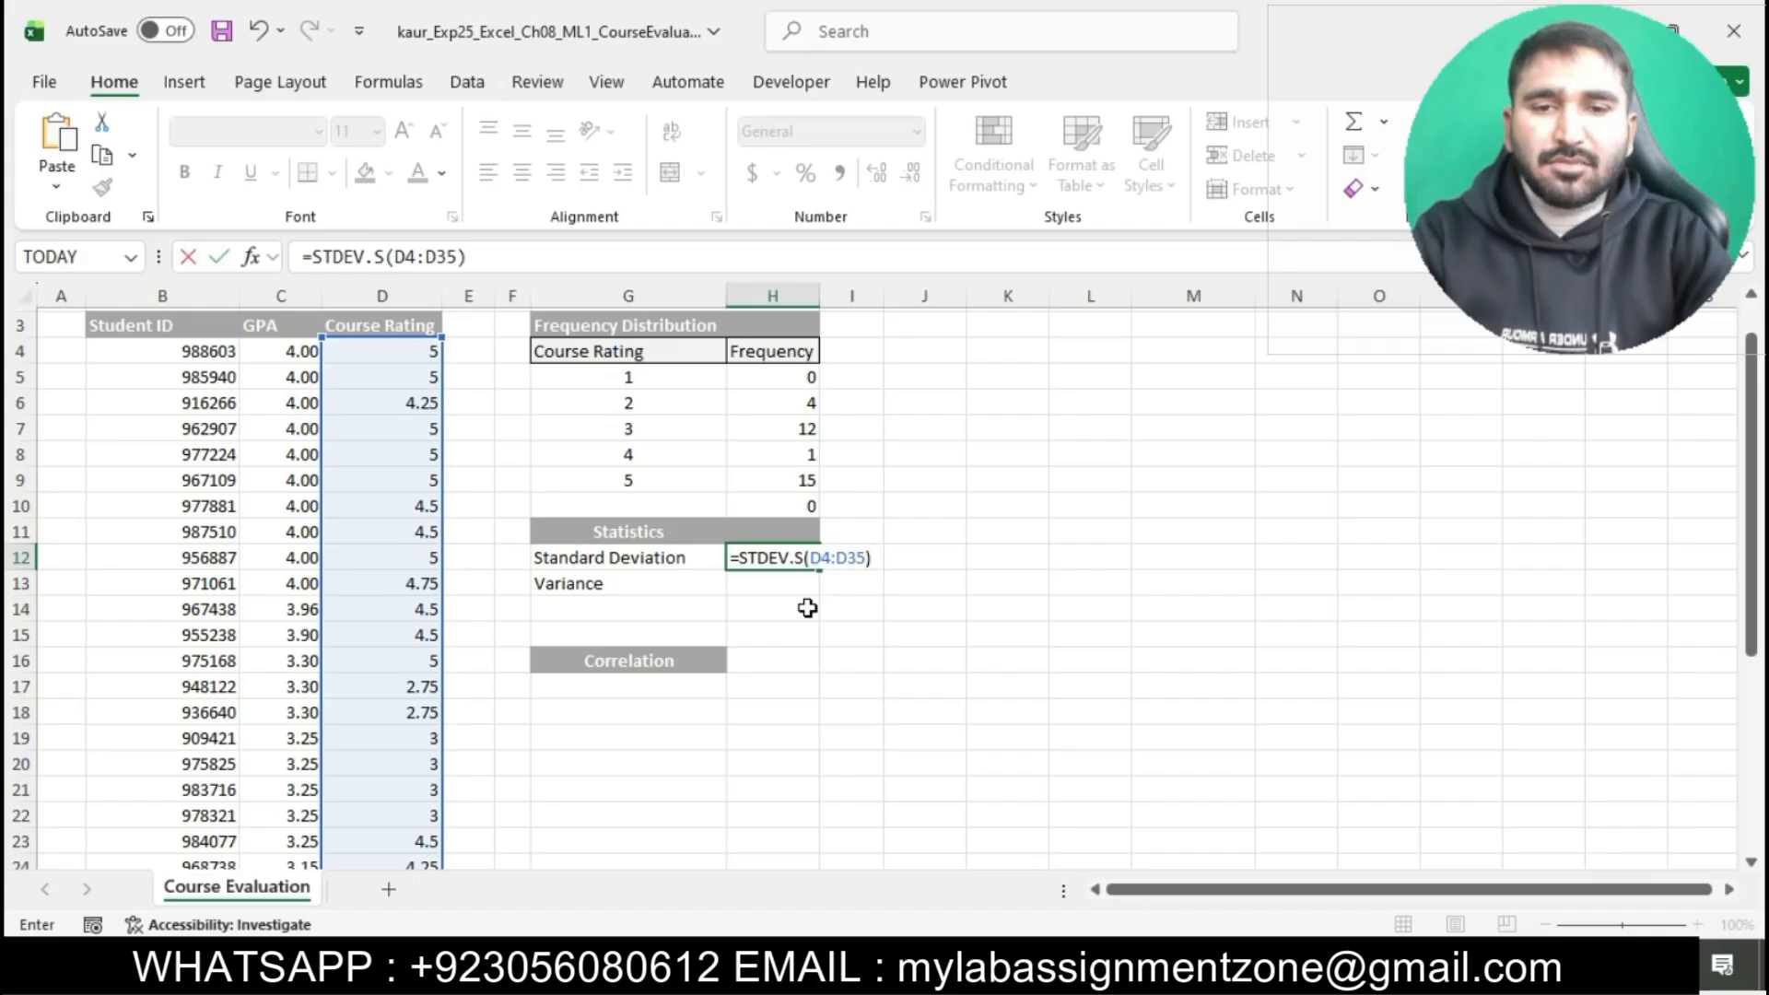
{"action": "key", "text": "Return"}
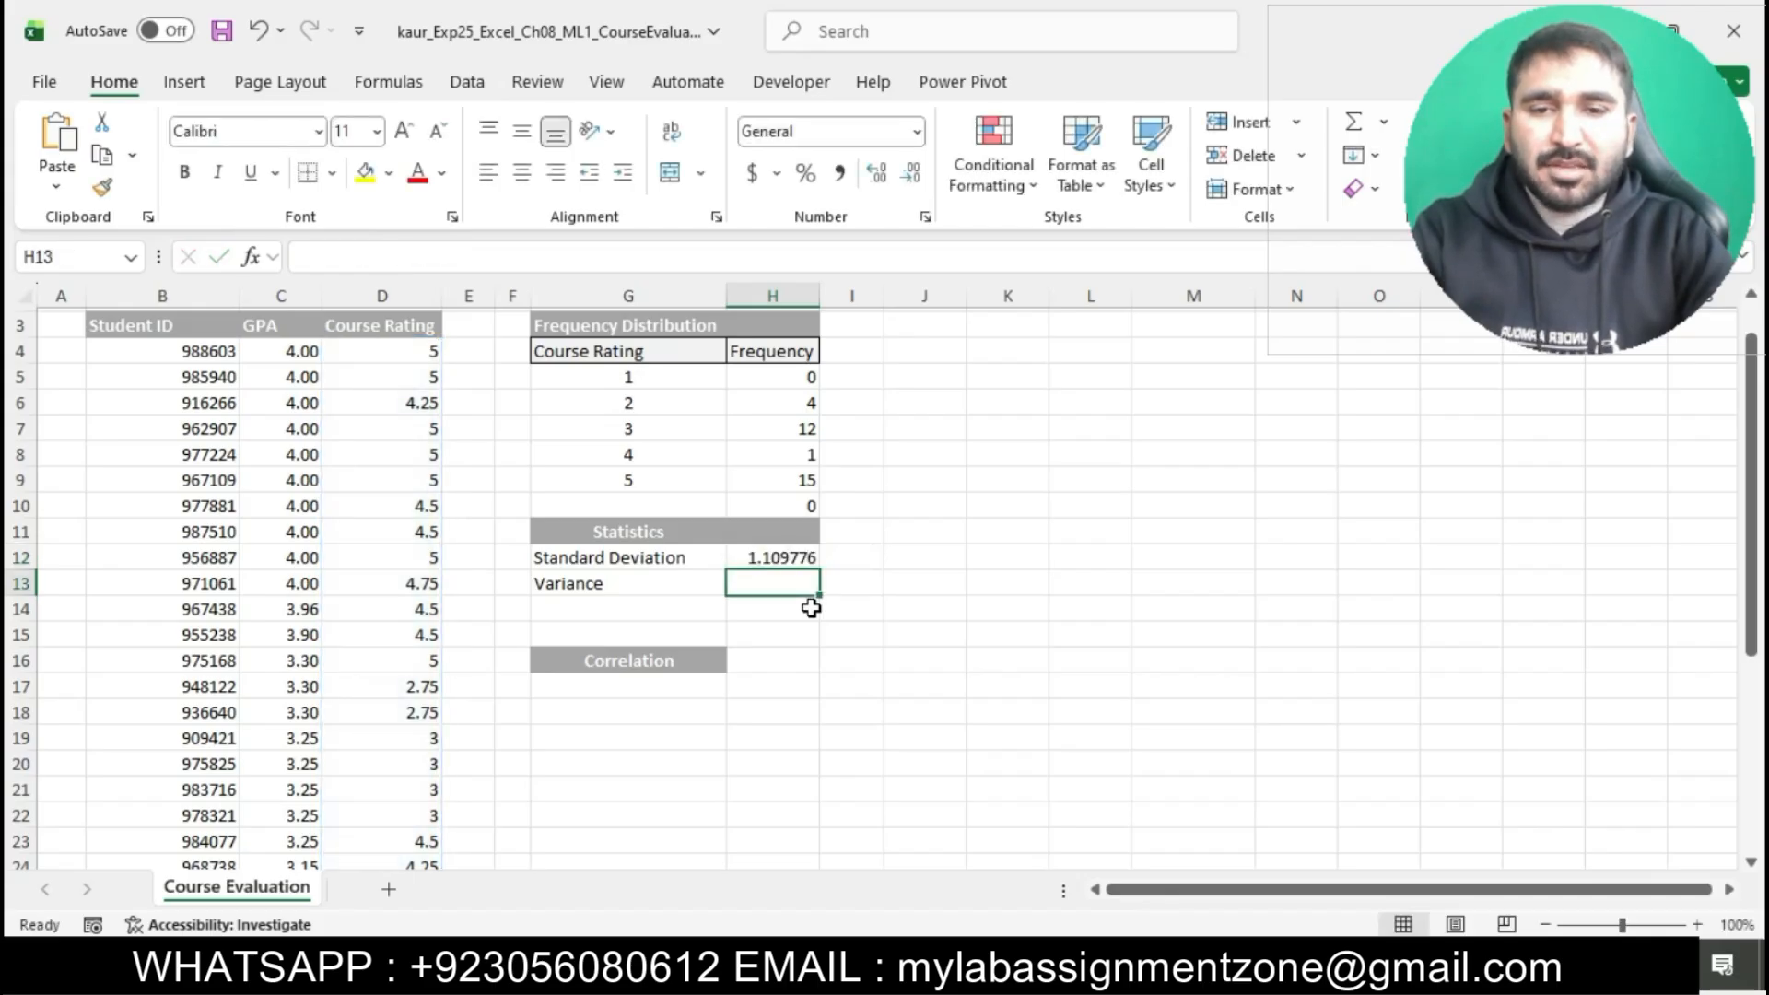
- Switch back to the Word instructions and highlight the text of step 4 about the VAR.S function in turquoise
{"action": "key", "text": "alt+Tab"}
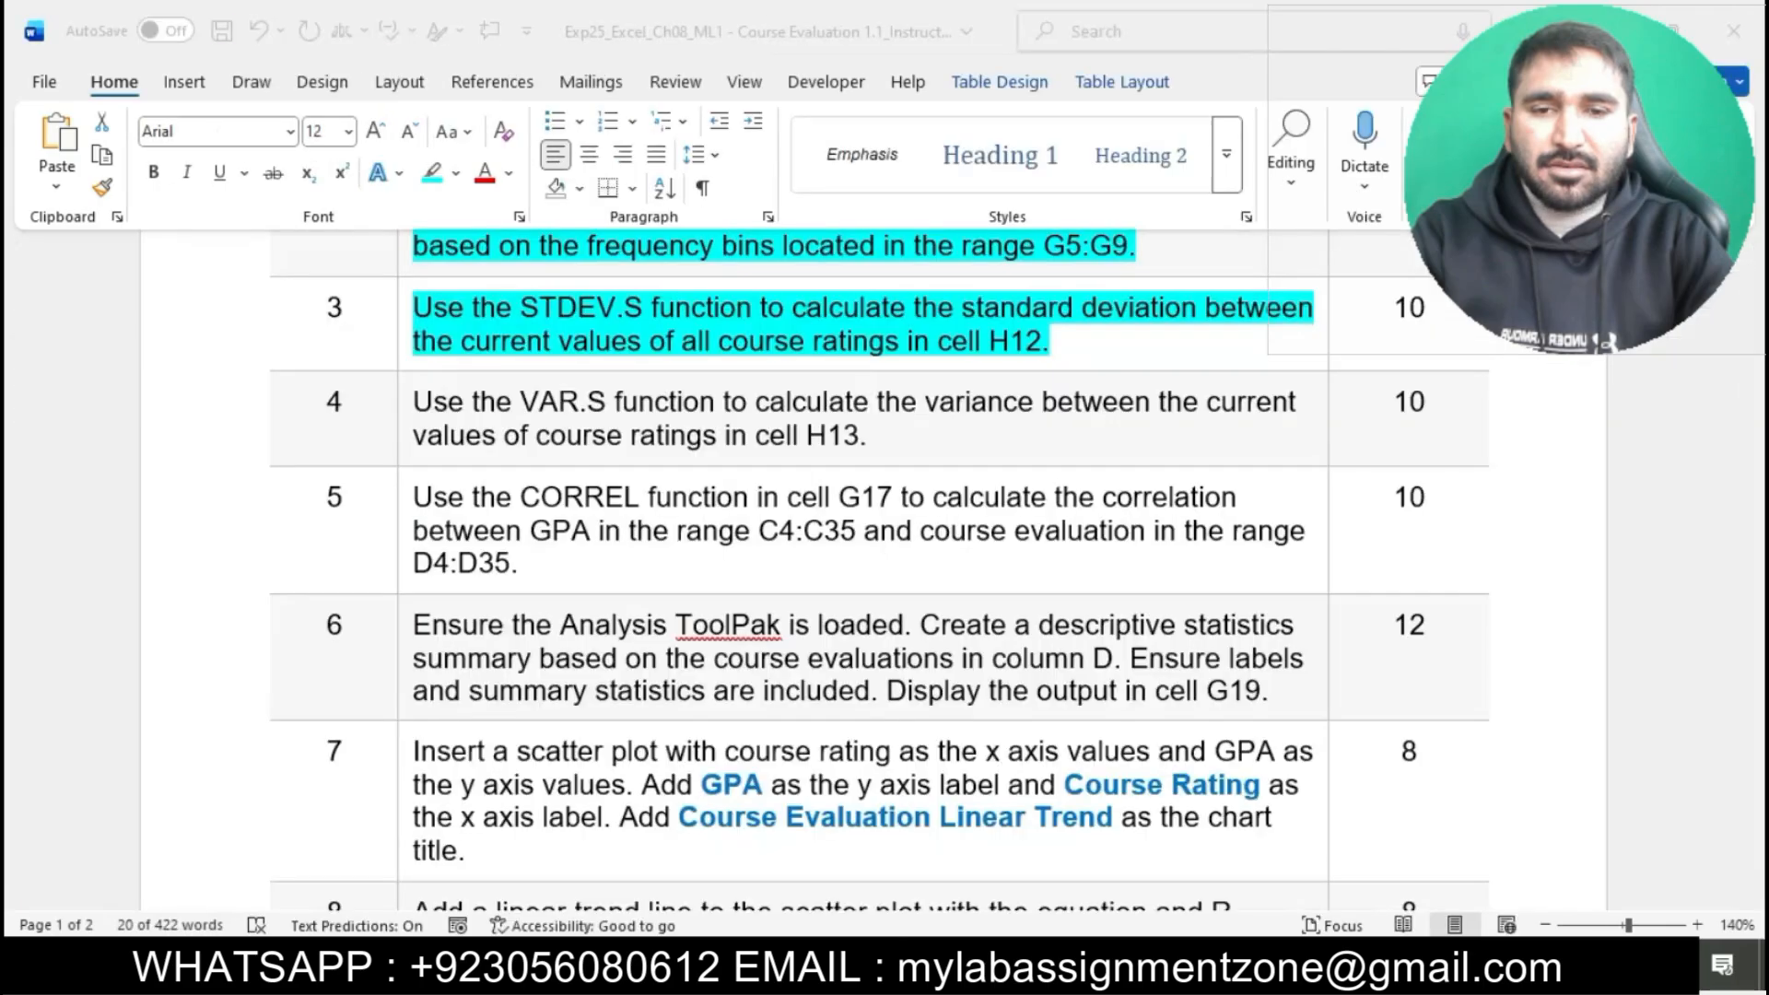
{"action": "left_click", "coordinate": [897, 445]}
{"action": "scroll", "coordinate": [896, 452], "scroll_direction": "down", "scroll_amount": 1}
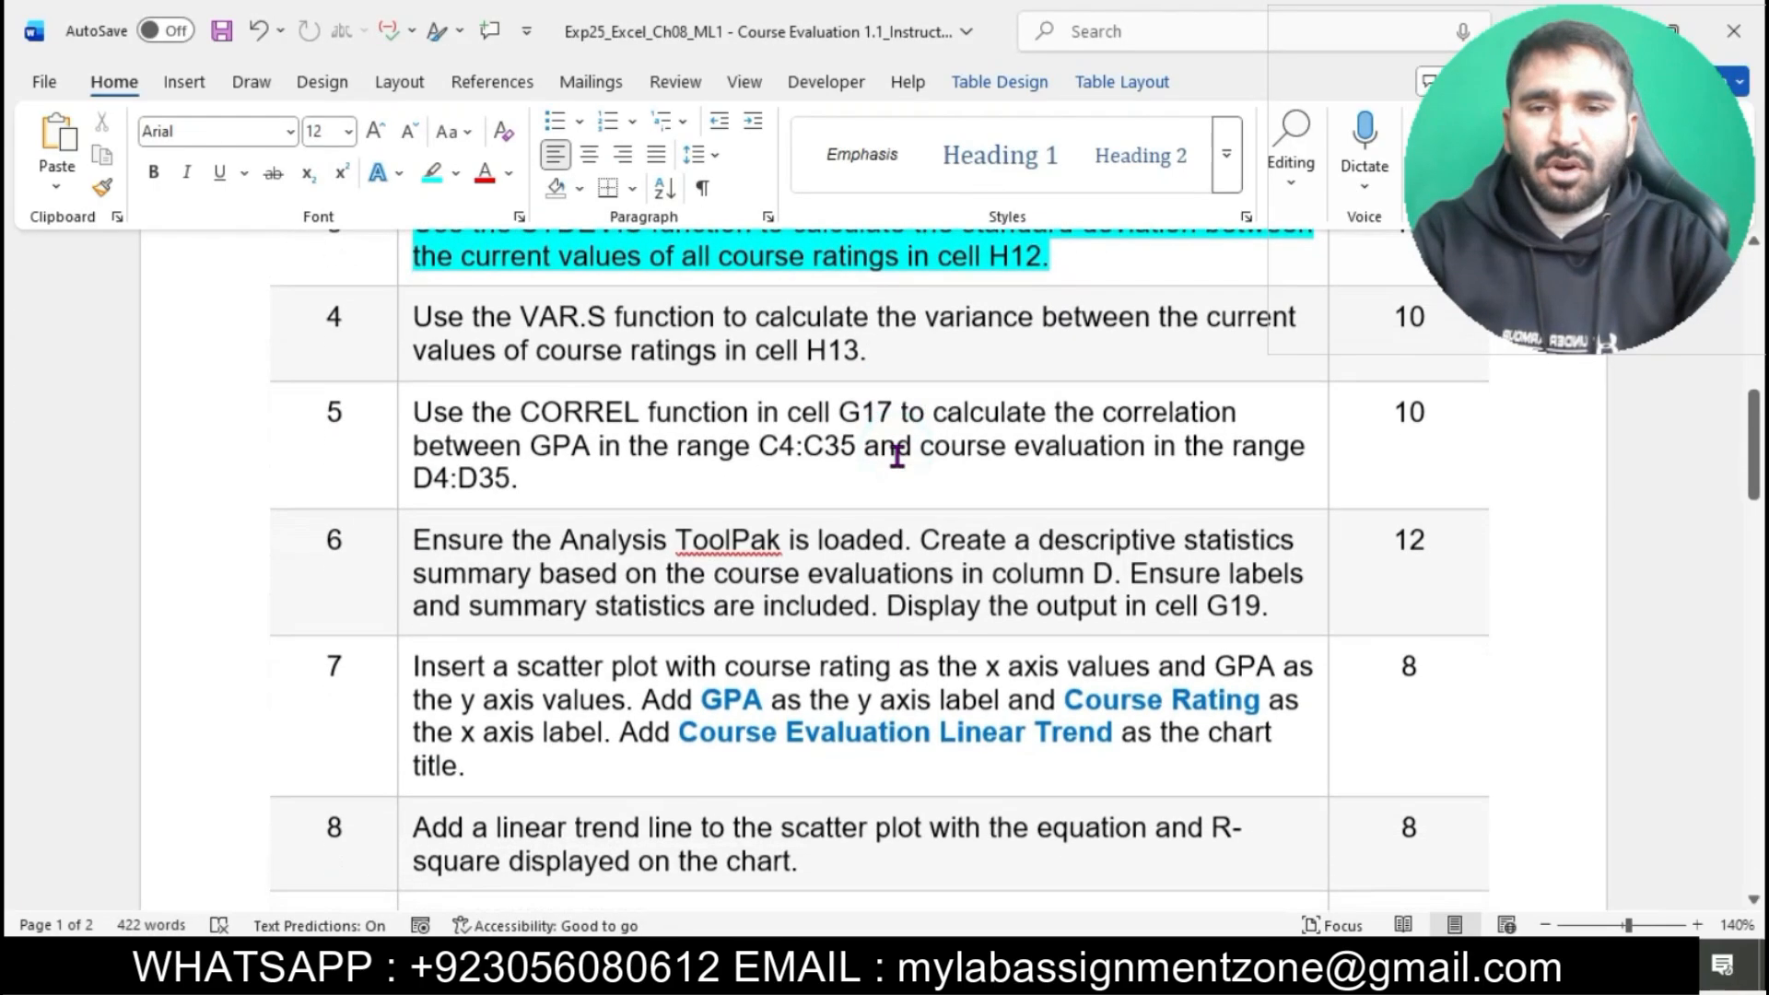
{"action": "left_click", "coordinate": [397, 328]}
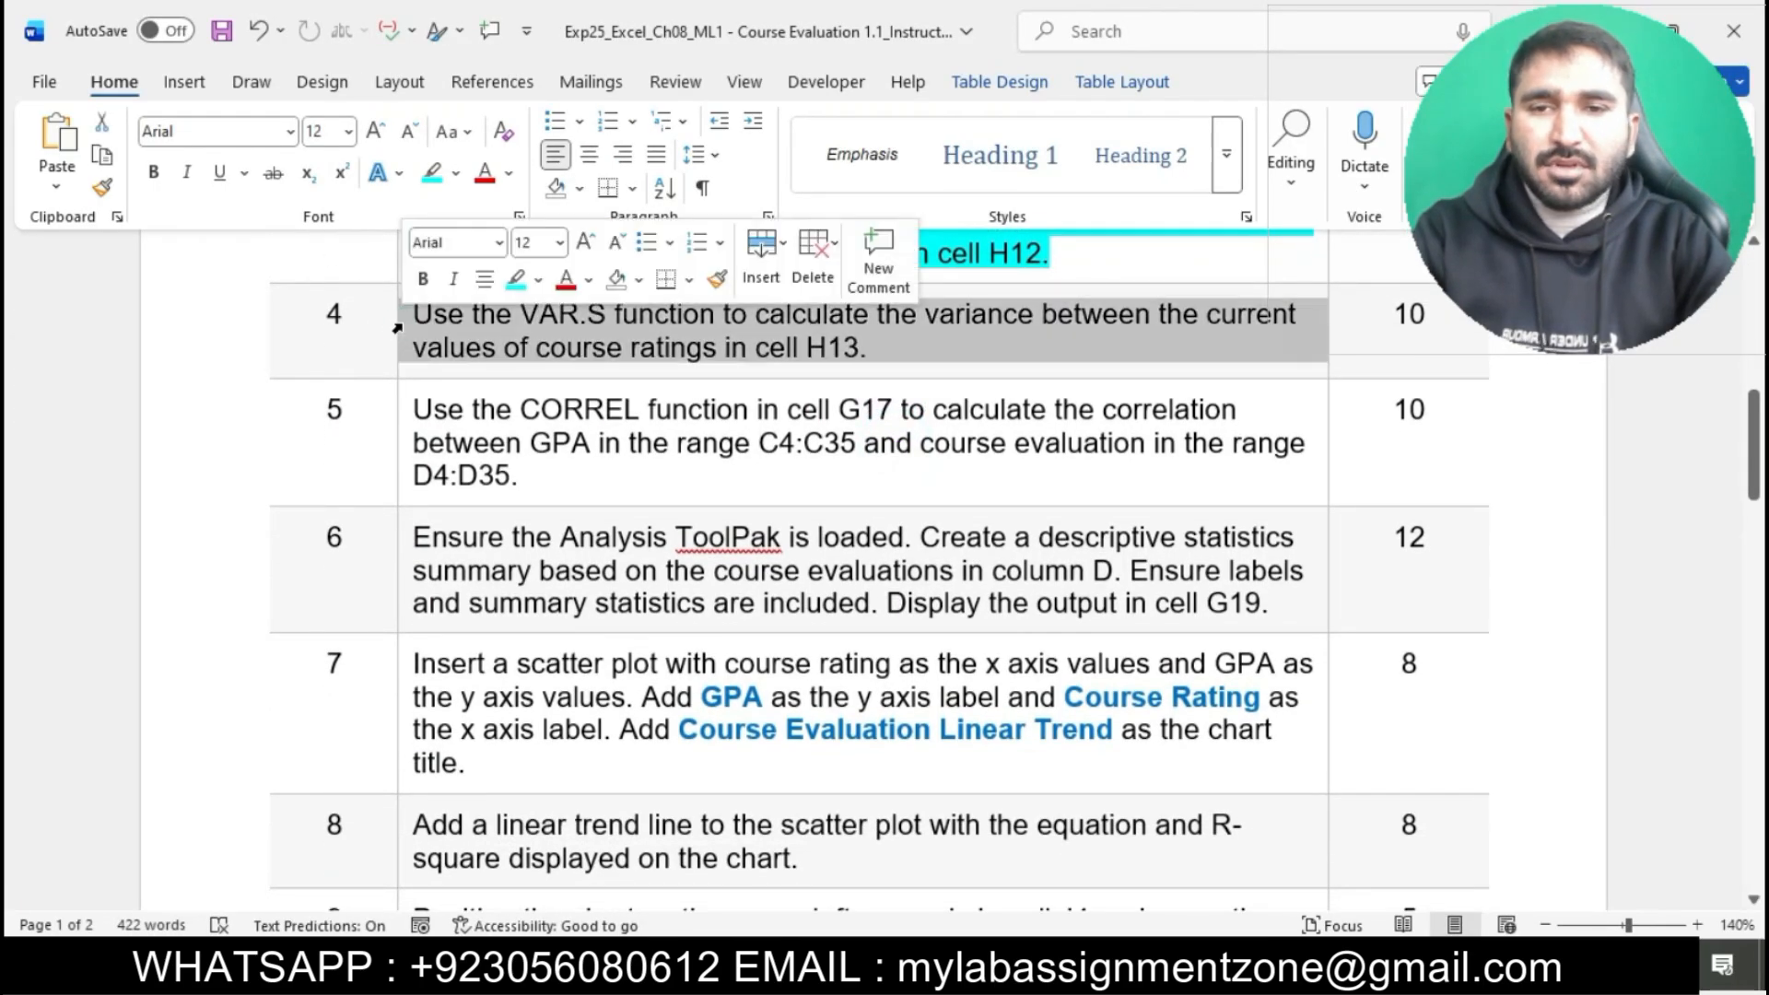
{"action": "left_click", "coordinate": [516, 278]}
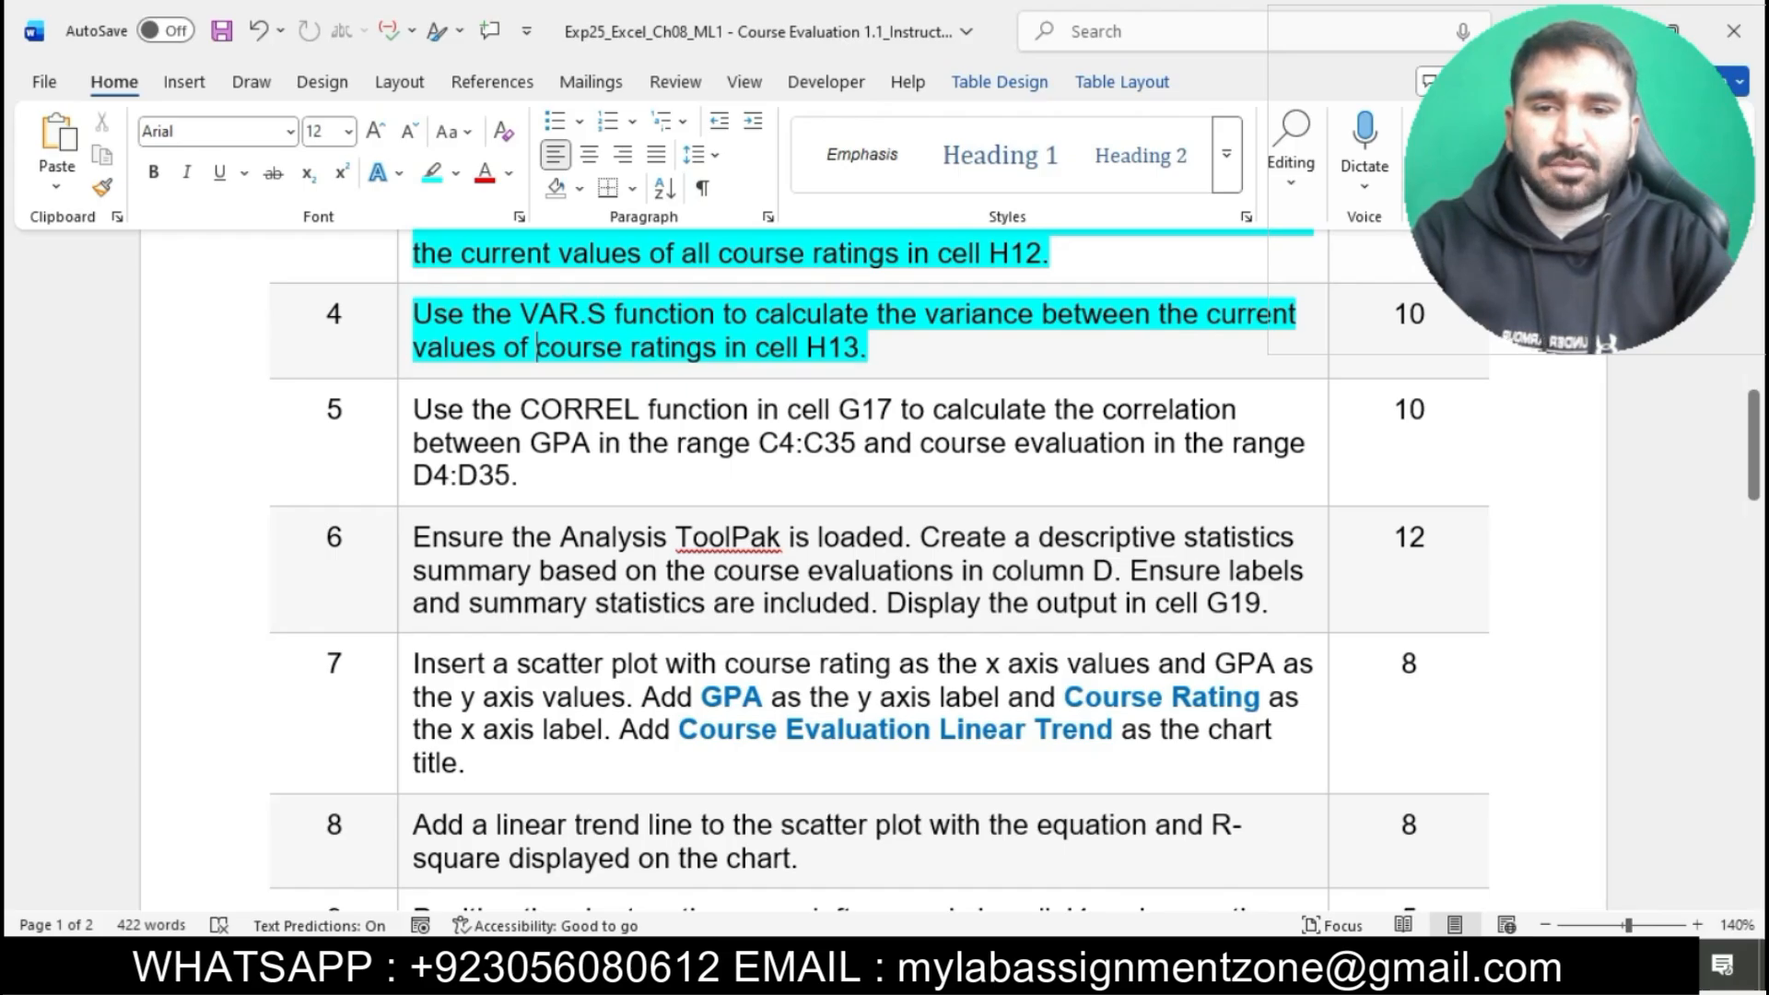
- Switch to the Excel workbook and enter =VAR.S(D4:D35) in cell H13 for the variance
{"action": "key", "text": "alt+Tab"}
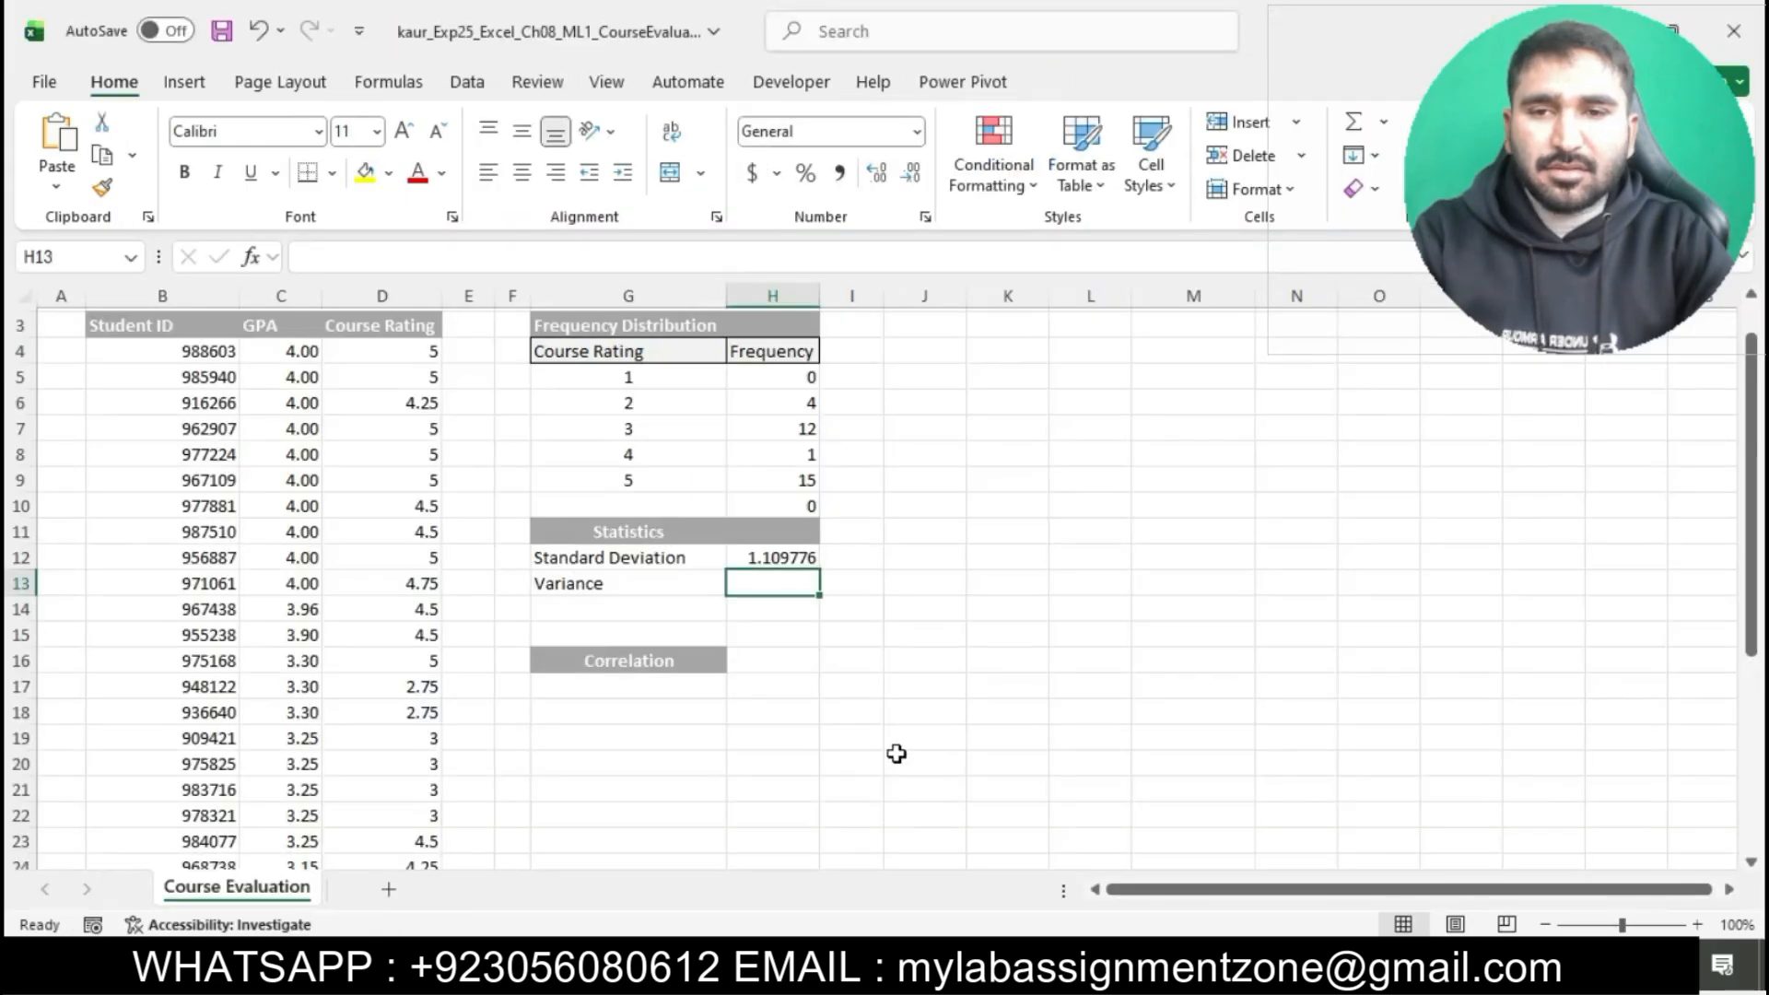
{"action": "type", "text": "="}
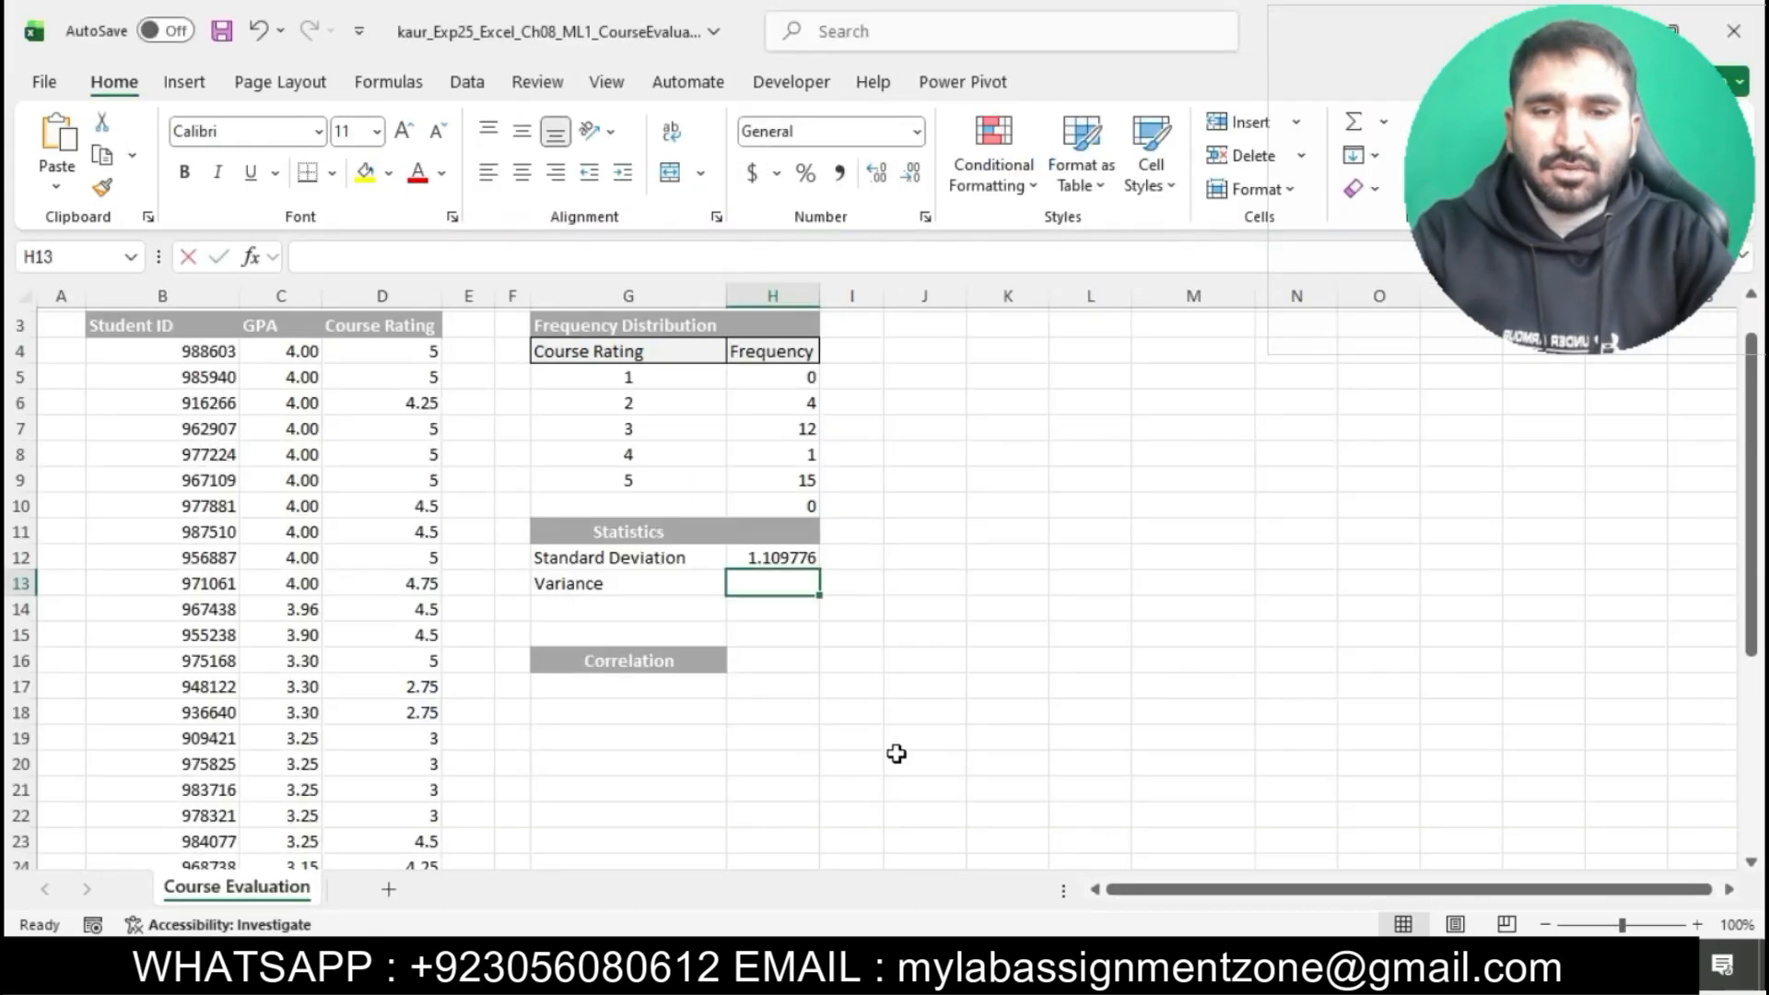
{"action": "type", "text": "VAR"}
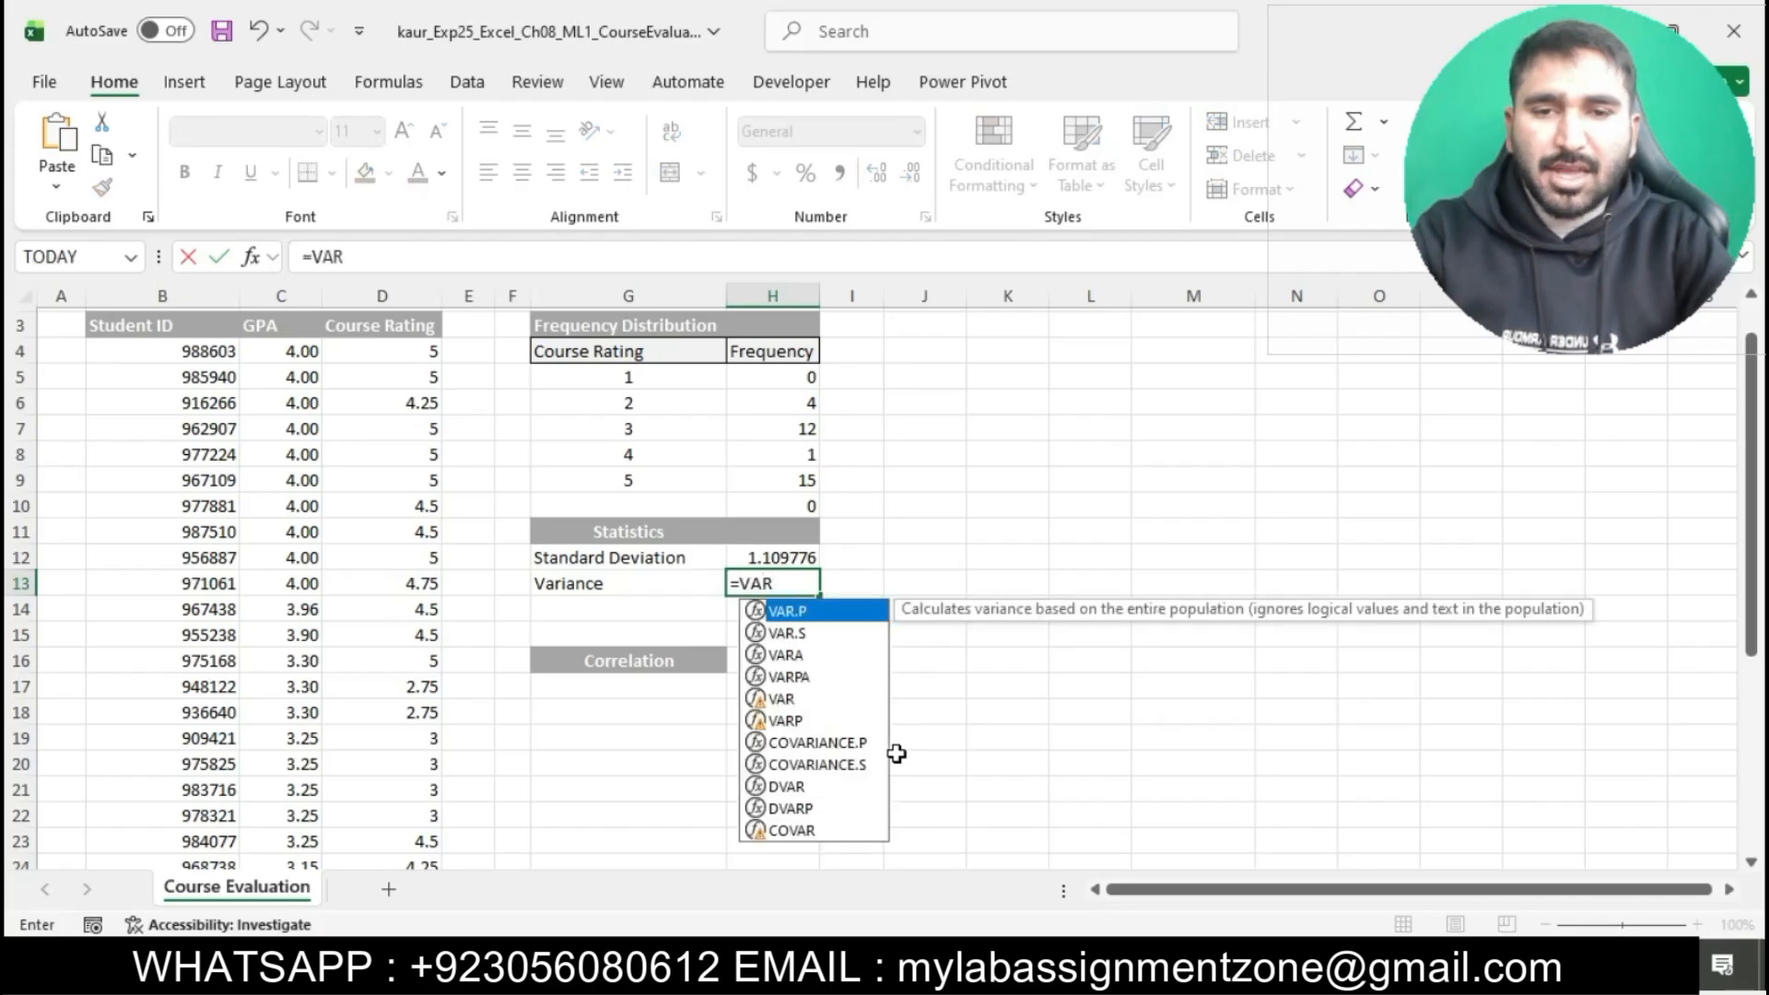
{"action": "double_click", "coordinate": [792, 633]}
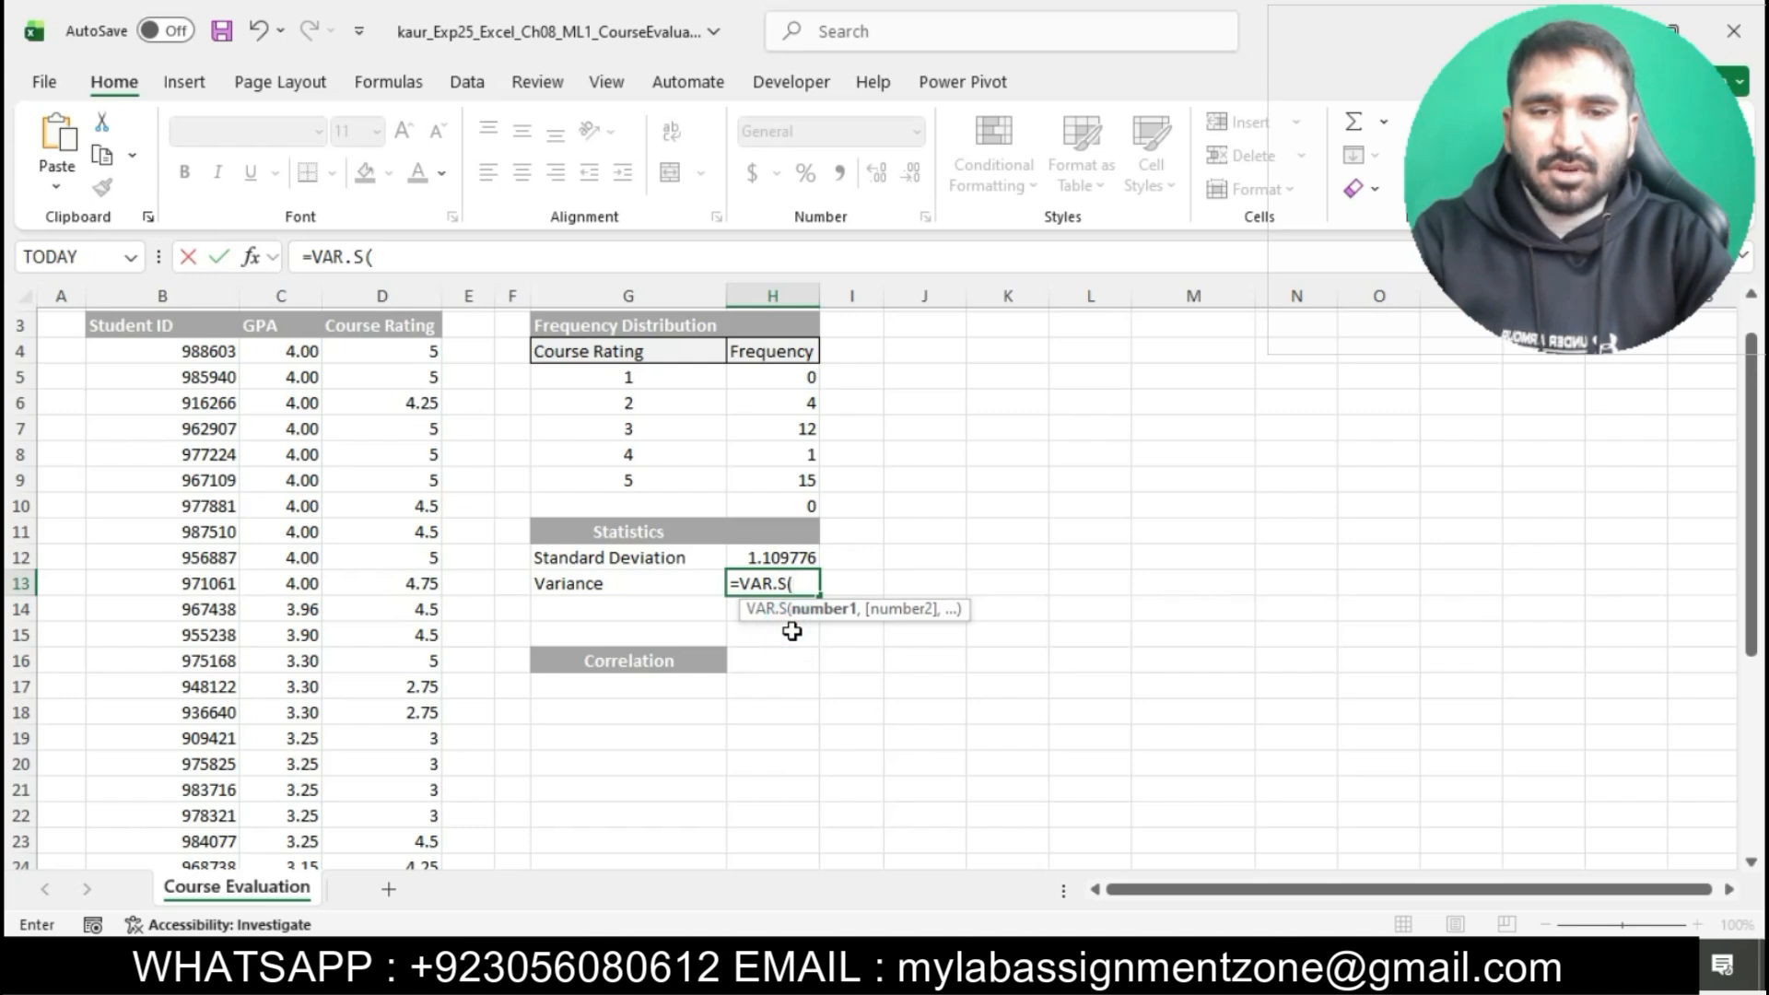
{"action": "type", "text": "D4"}
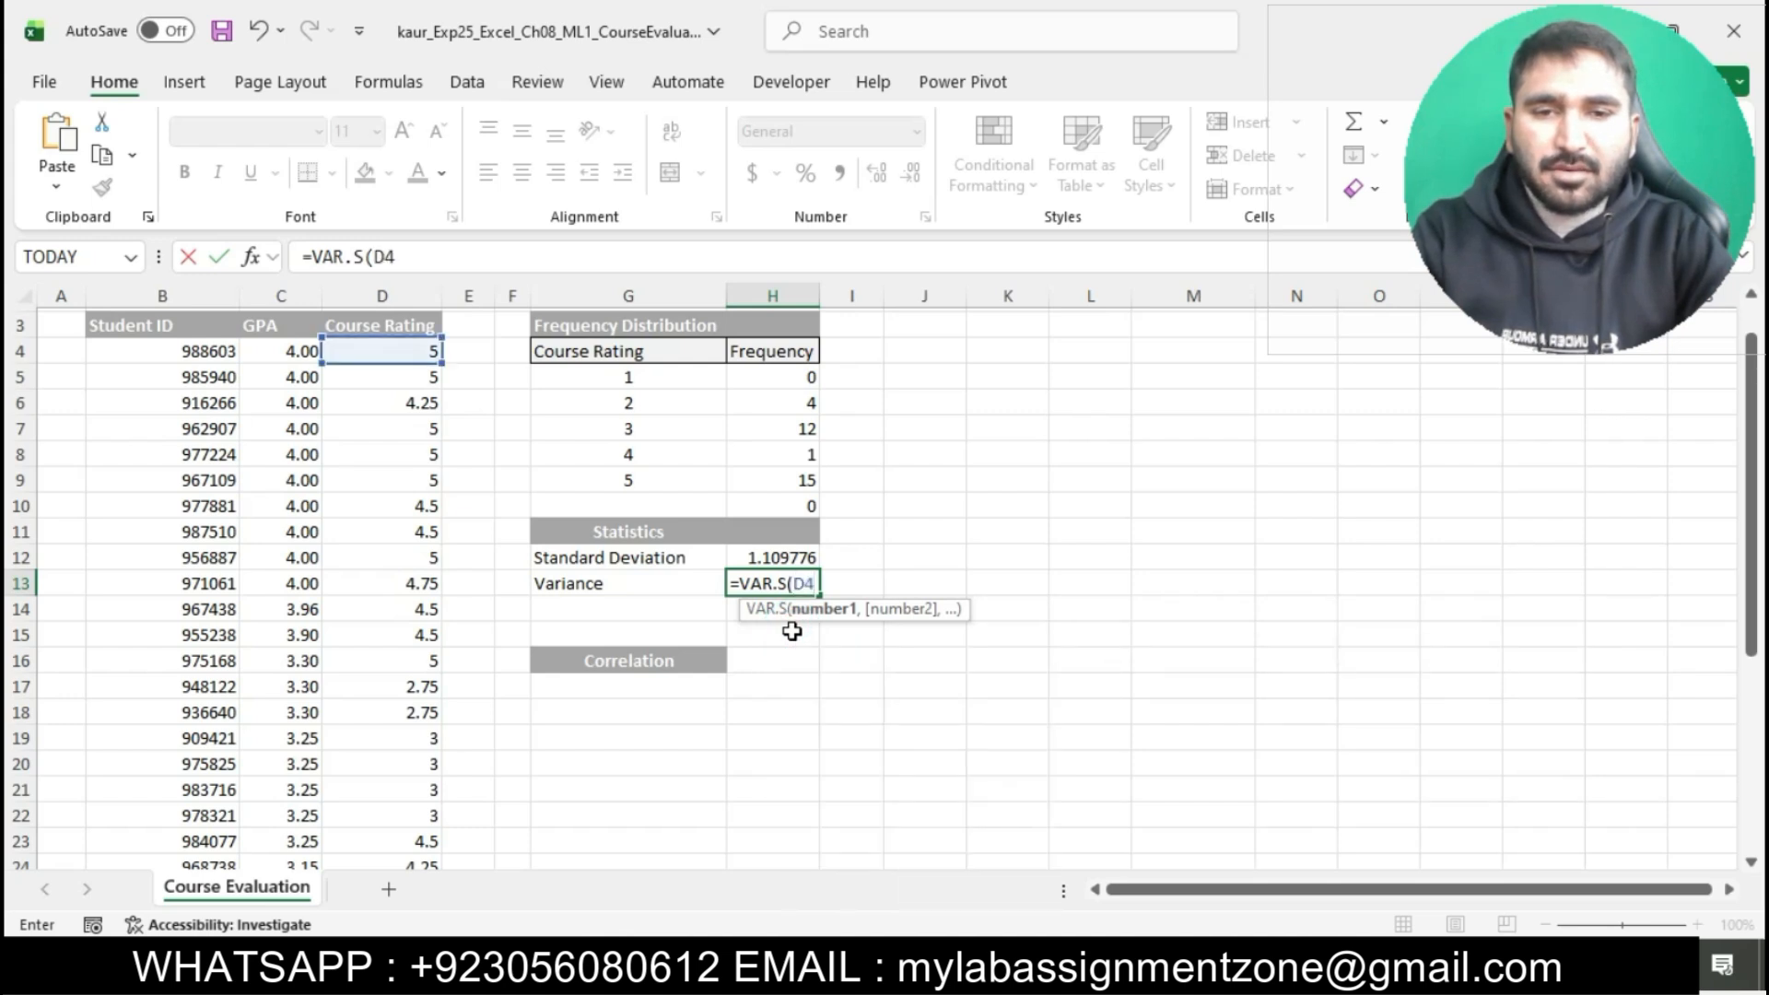
{"action": "type", "text": ":"}
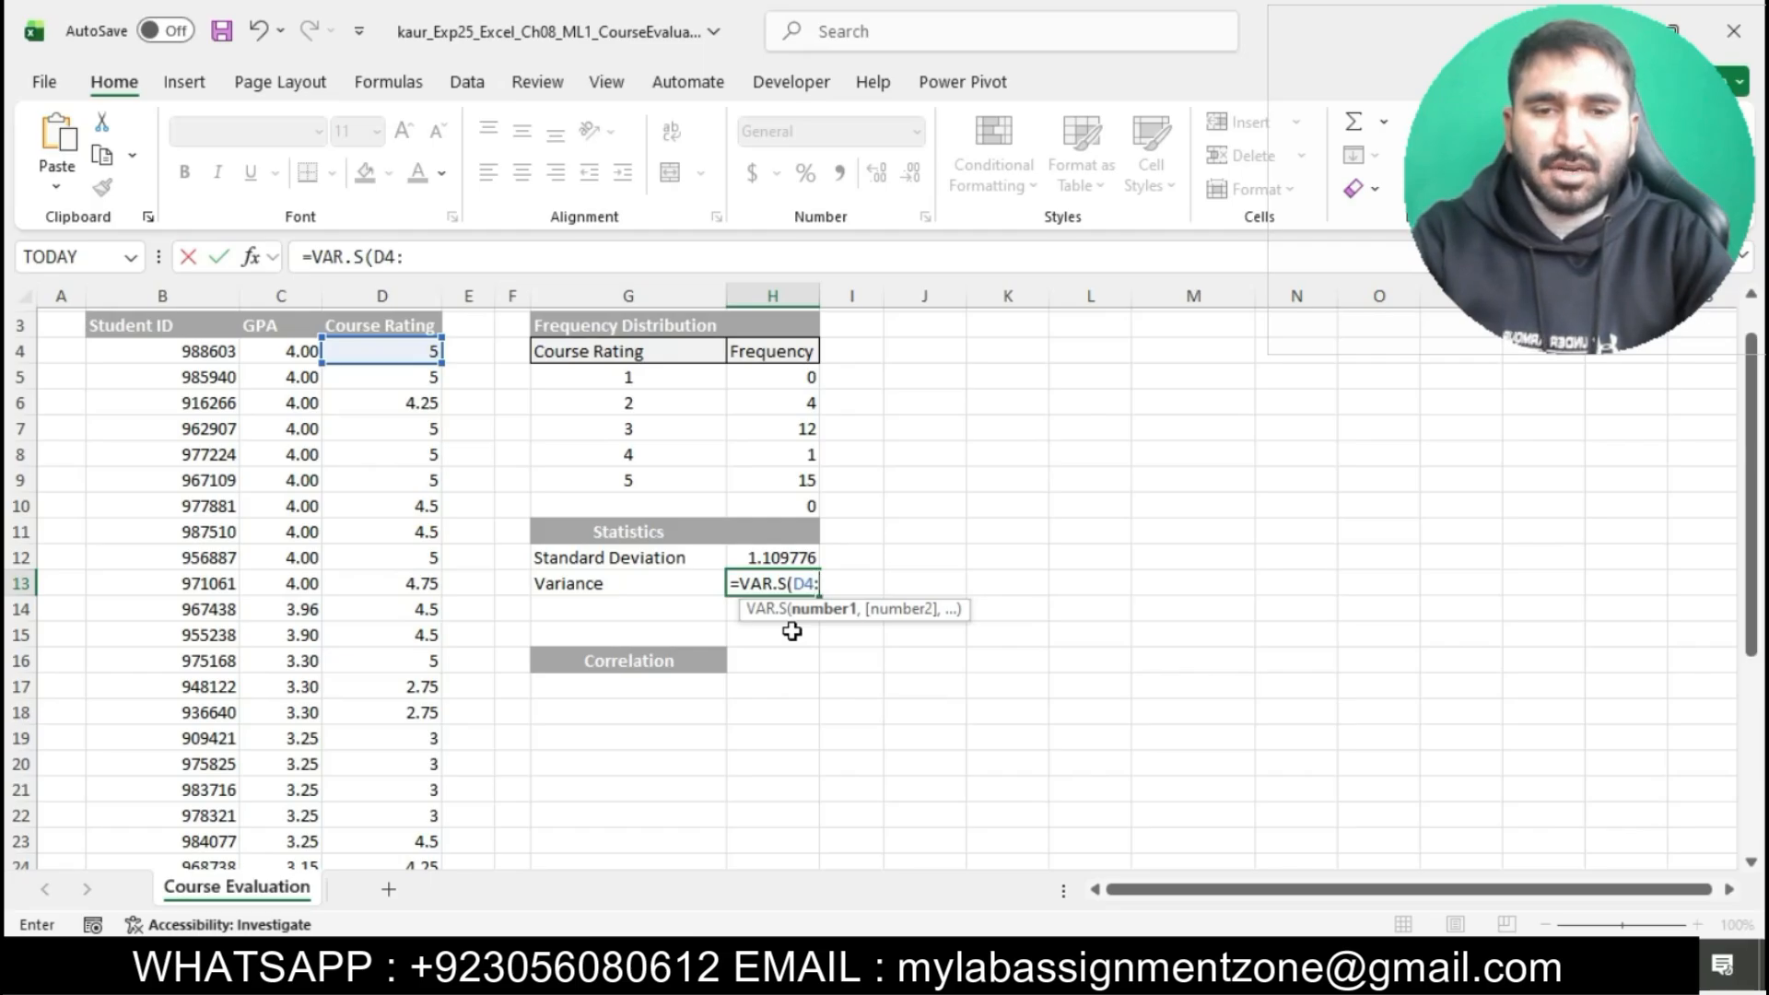
{"action": "type", "text": "D35"}
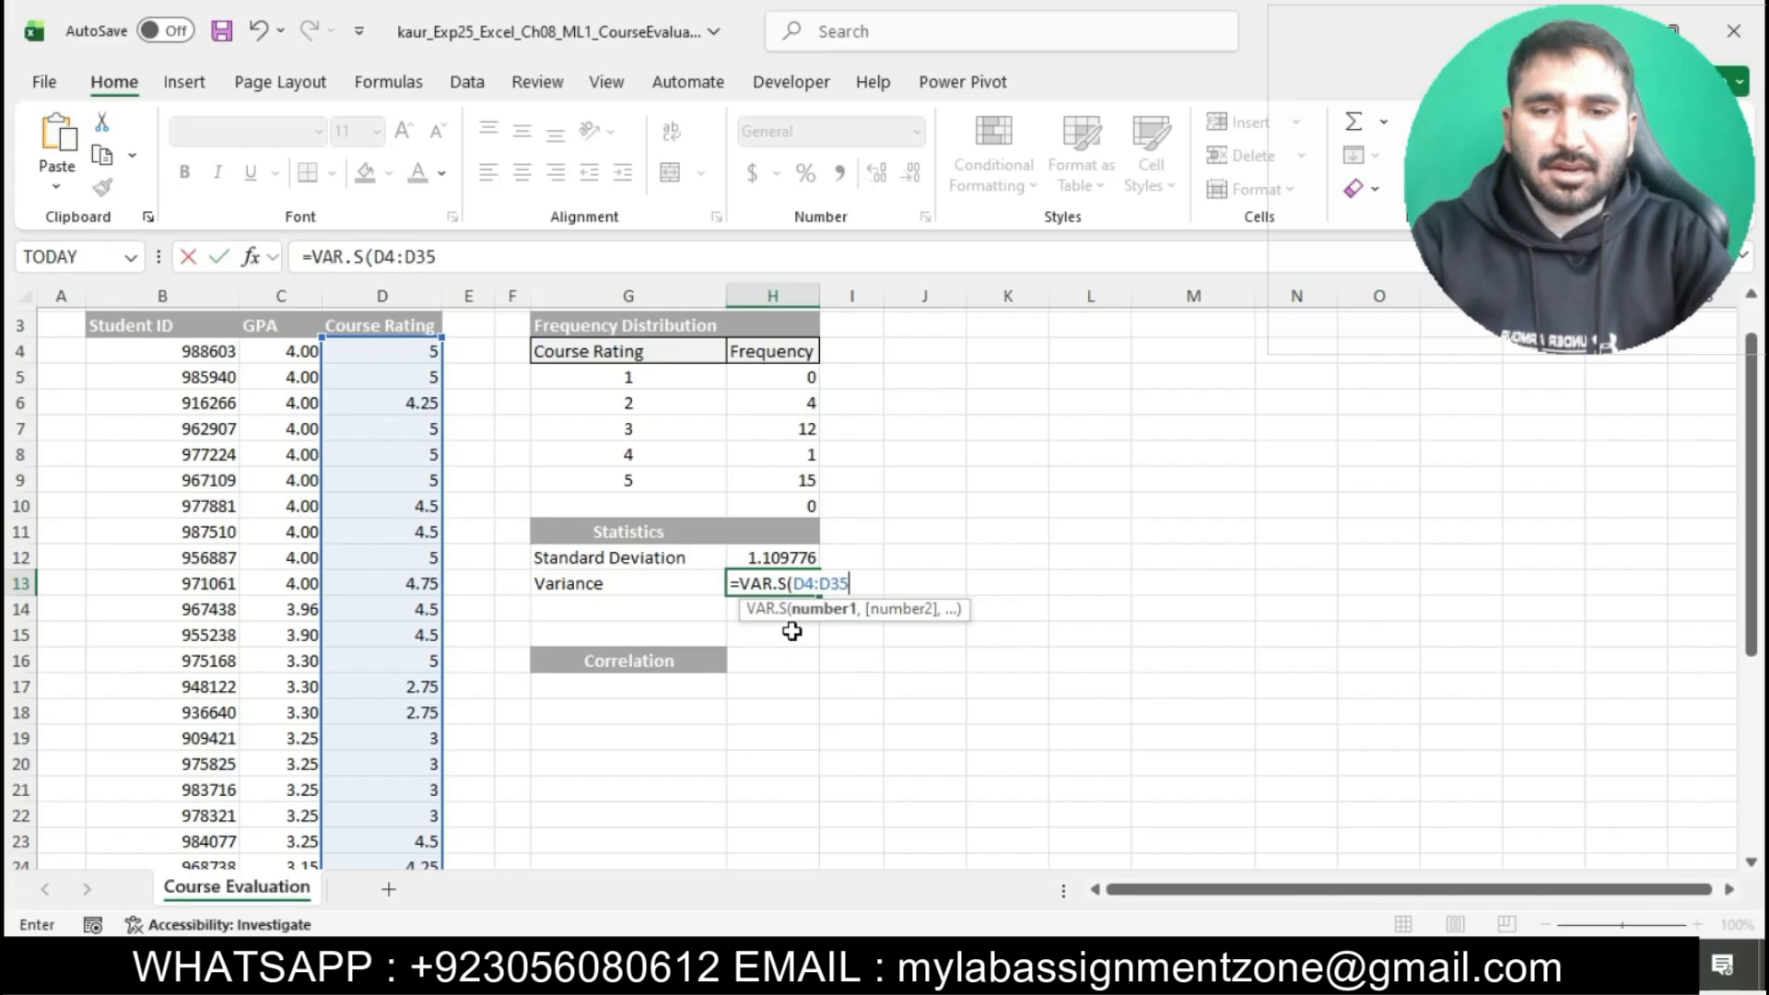
{"action": "type", "text": ")"}
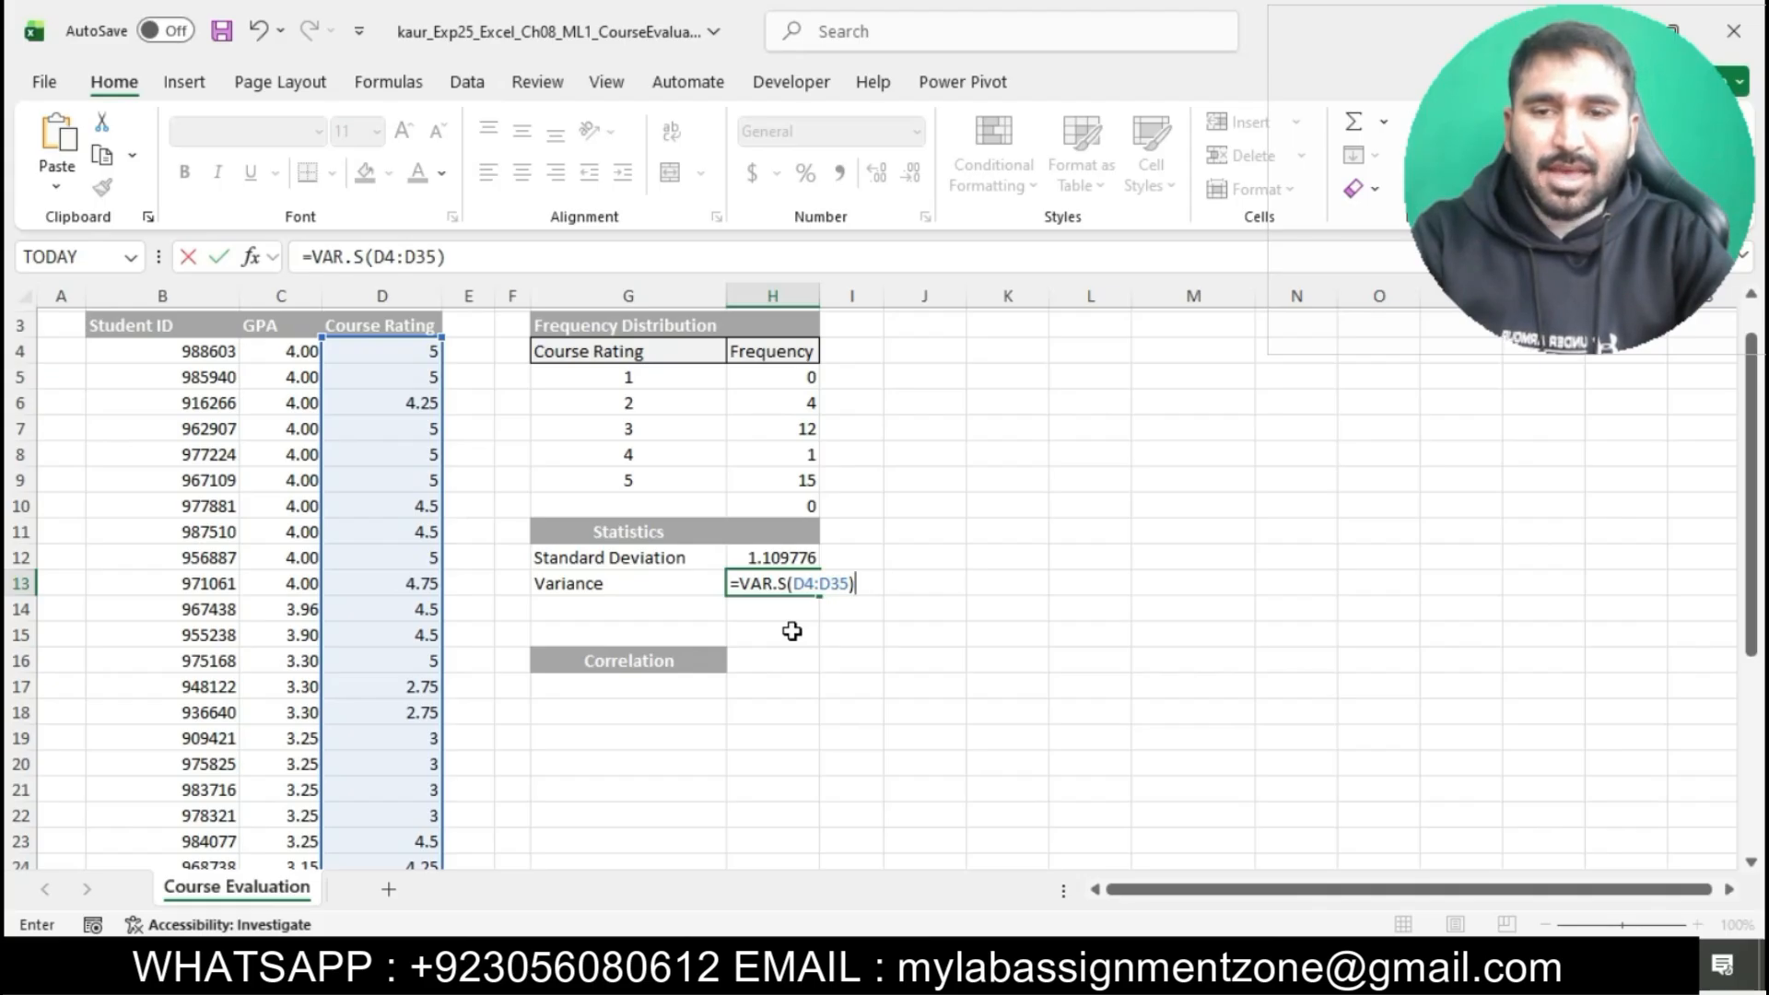
{"action": "key", "text": "Return"}
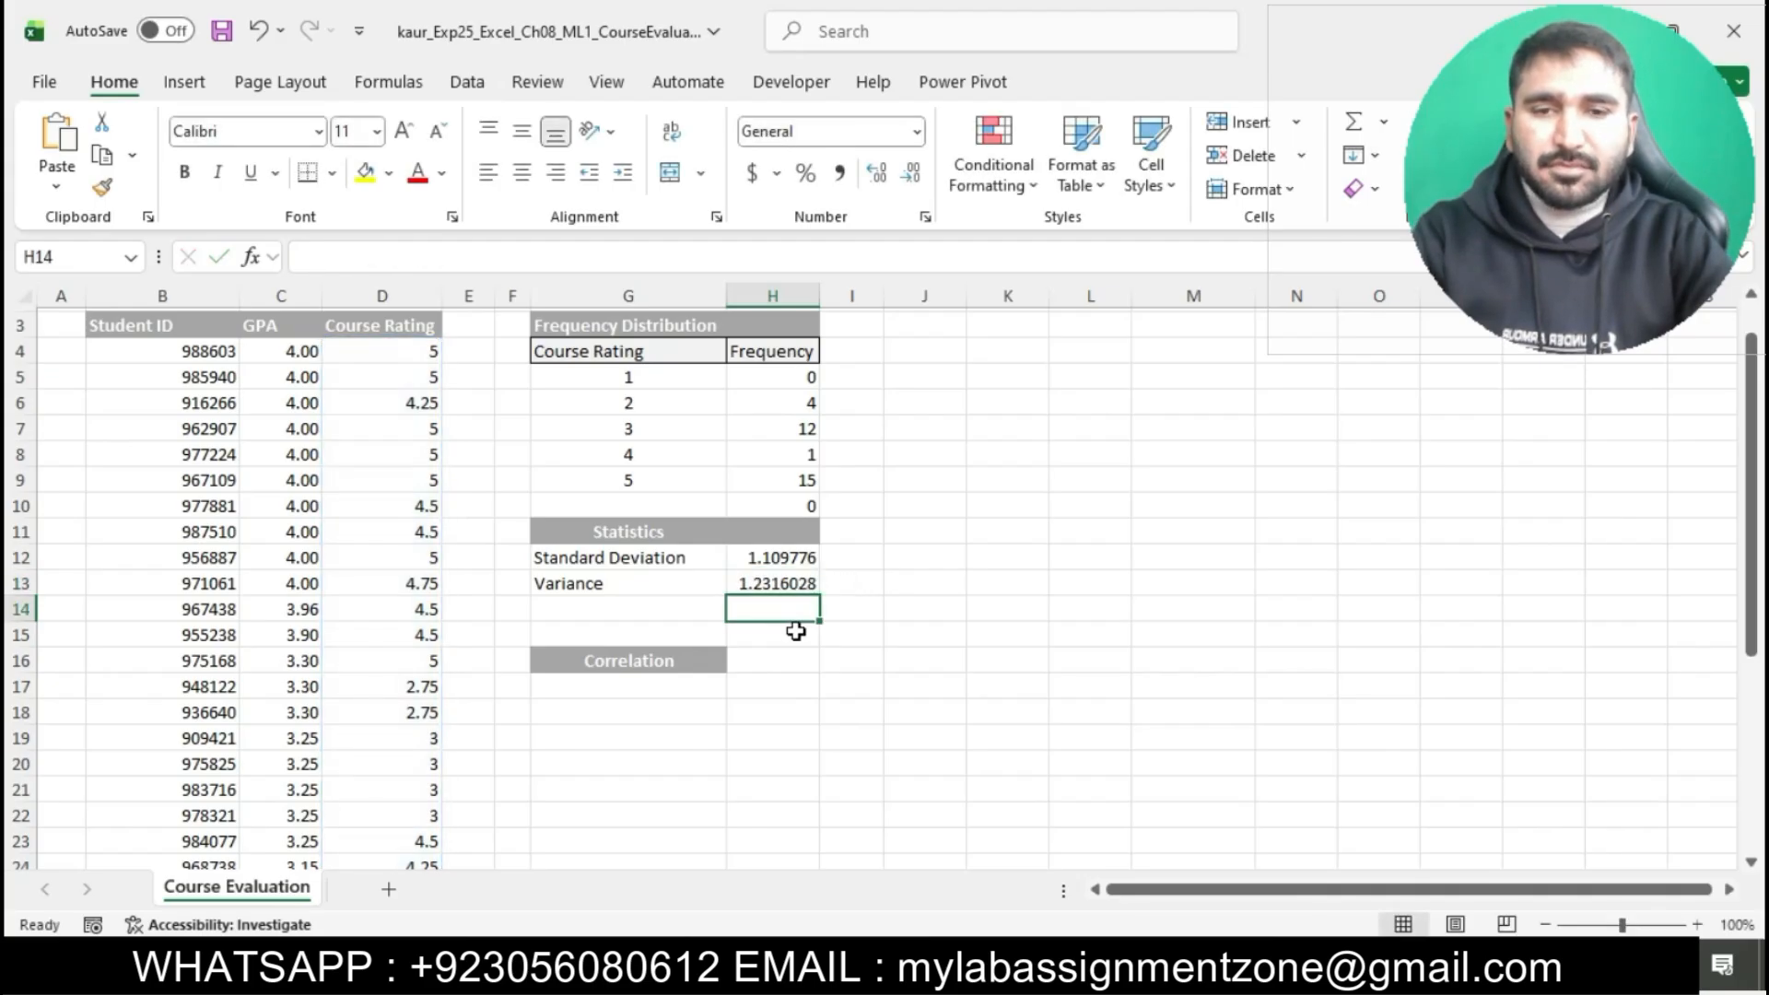
- Return to the Word instructions and highlight the text of step 5 about the CORREL function in turquoise
{"action": "left_click", "coordinate": [870, 967]}
{"action": "scroll", "coordinate": [879, 494], "scroll_direction": "down", "scroll_amount": 1}
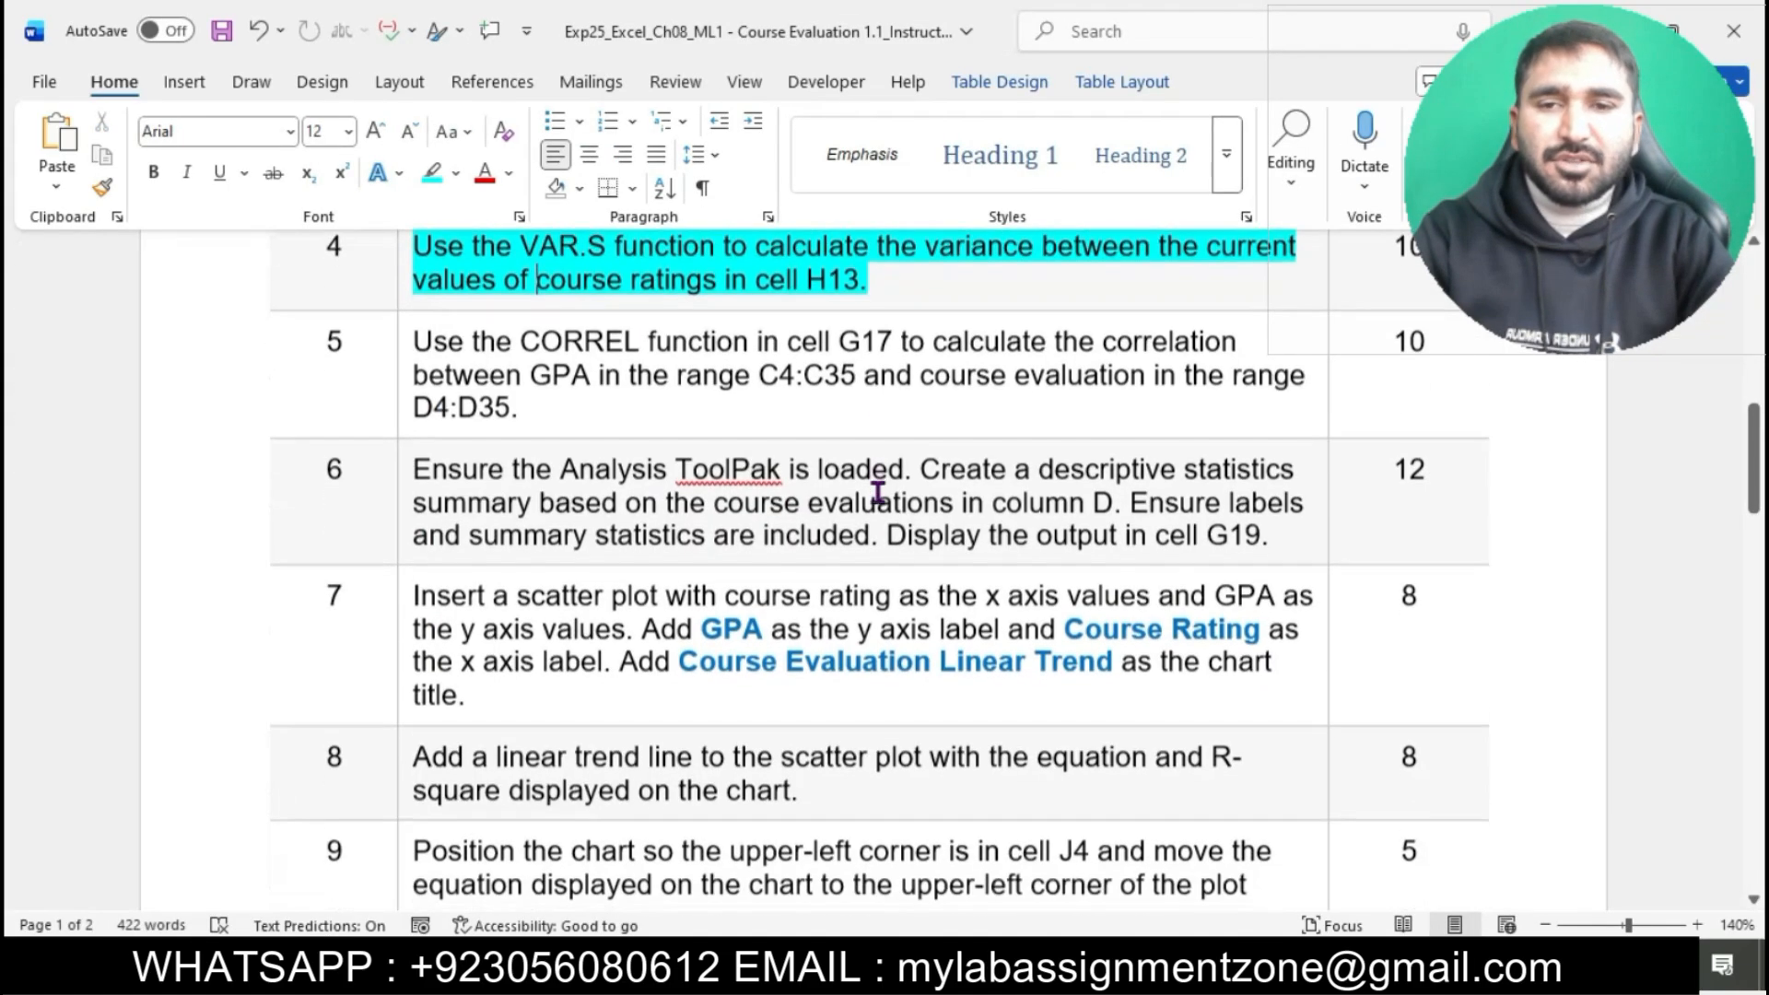
{"action": "left_click", "coordinate": [407, 311]}
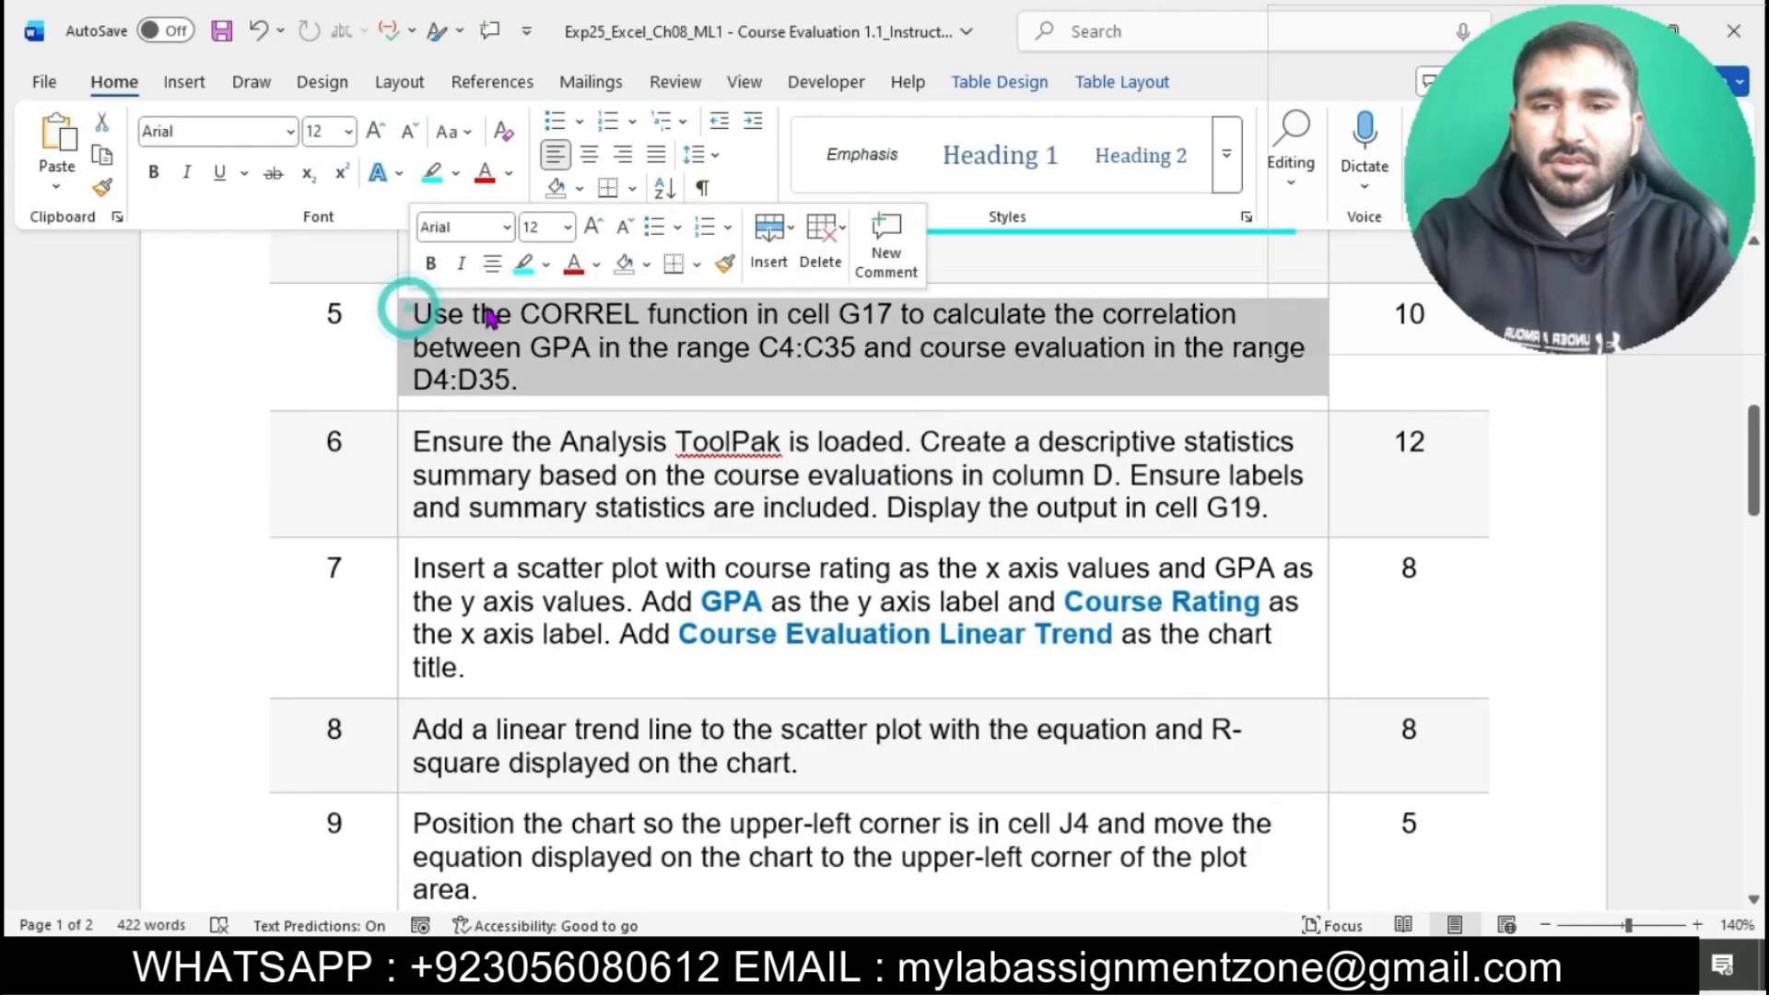
{"action": "left_click", "coordinate": [525, 265]}
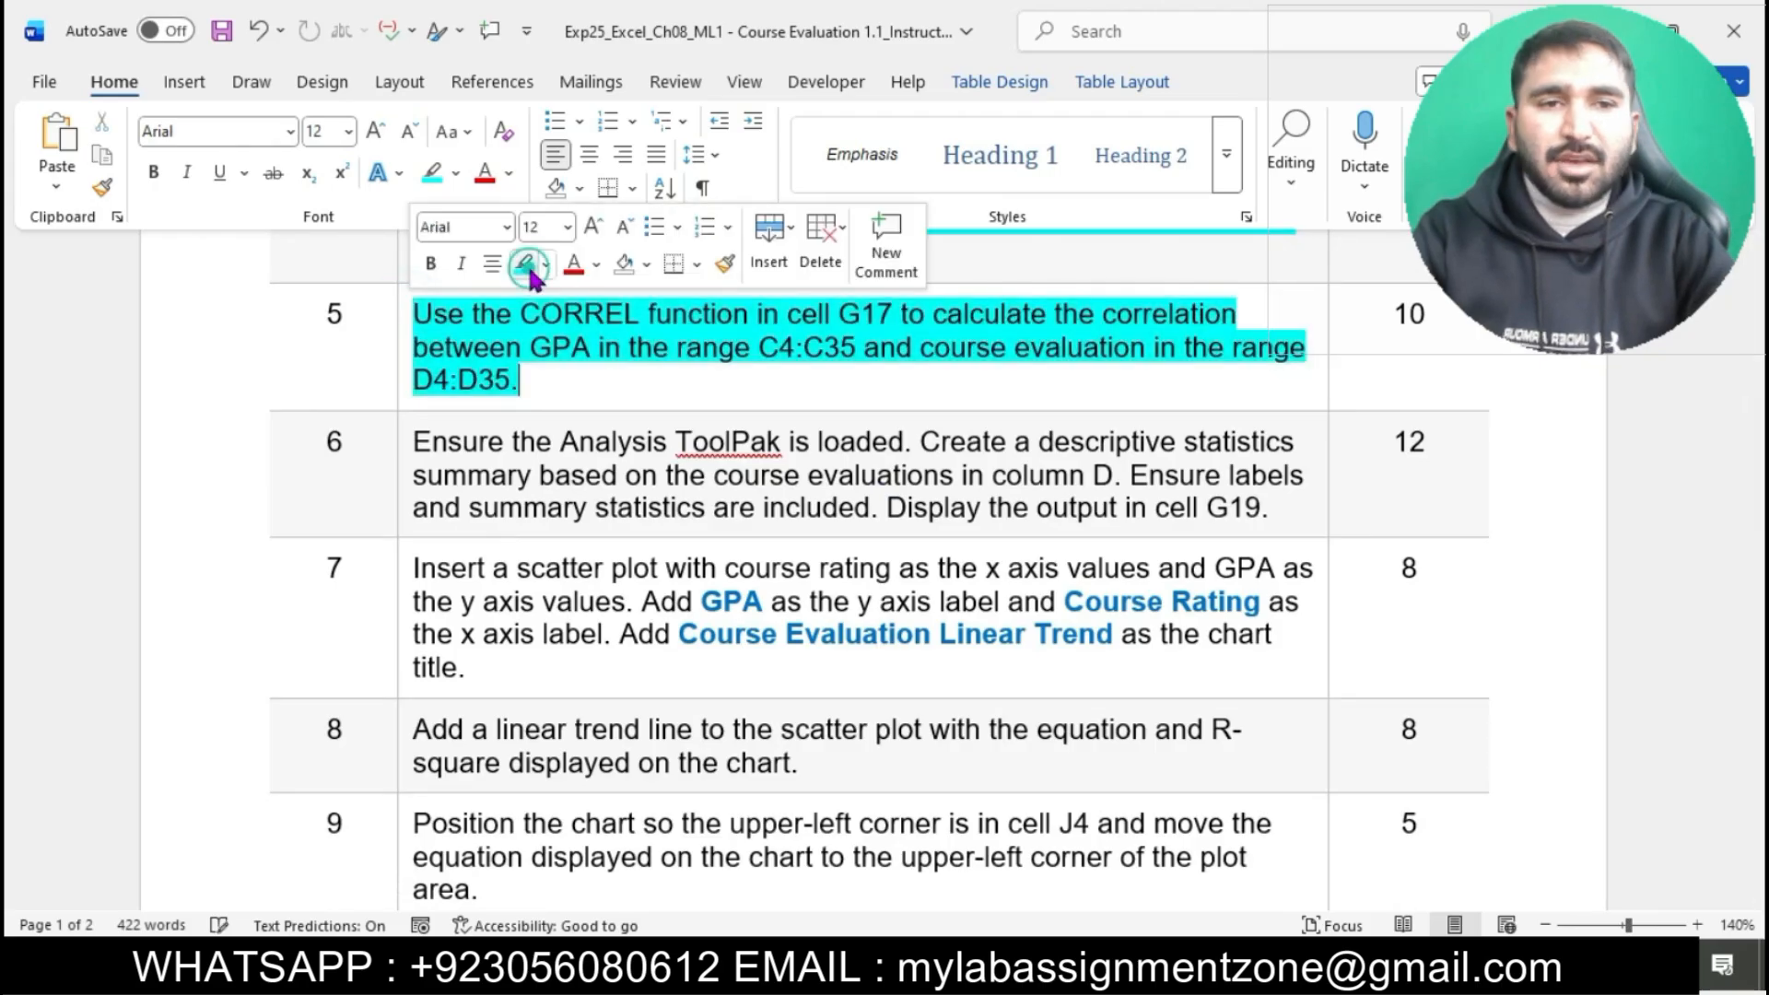
{"action": "left_click", "coordinate": [551, 359]}
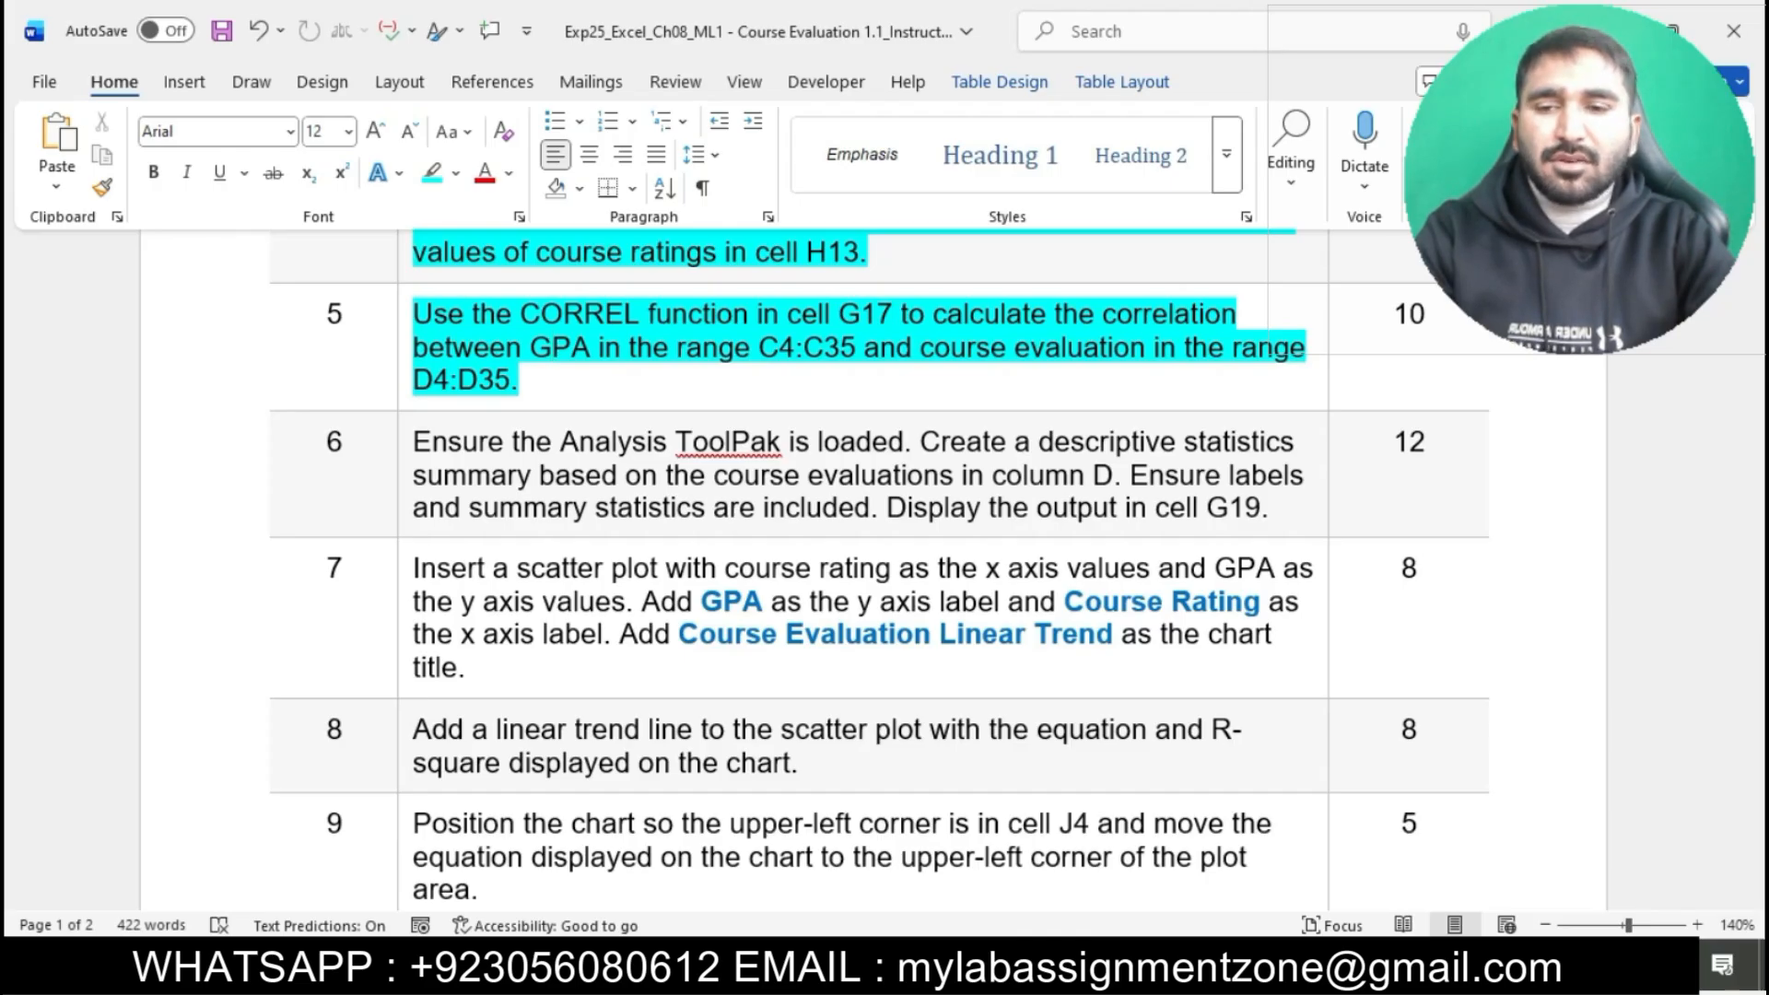
- Switch to the Excel workbook and enter =CORREL(C4:C35,D4:D35) in cell G17 for the correlation
{"action": "key", "text": "alt+Tab"}
{"action": "left_click", "coordinate": [627, 684]}
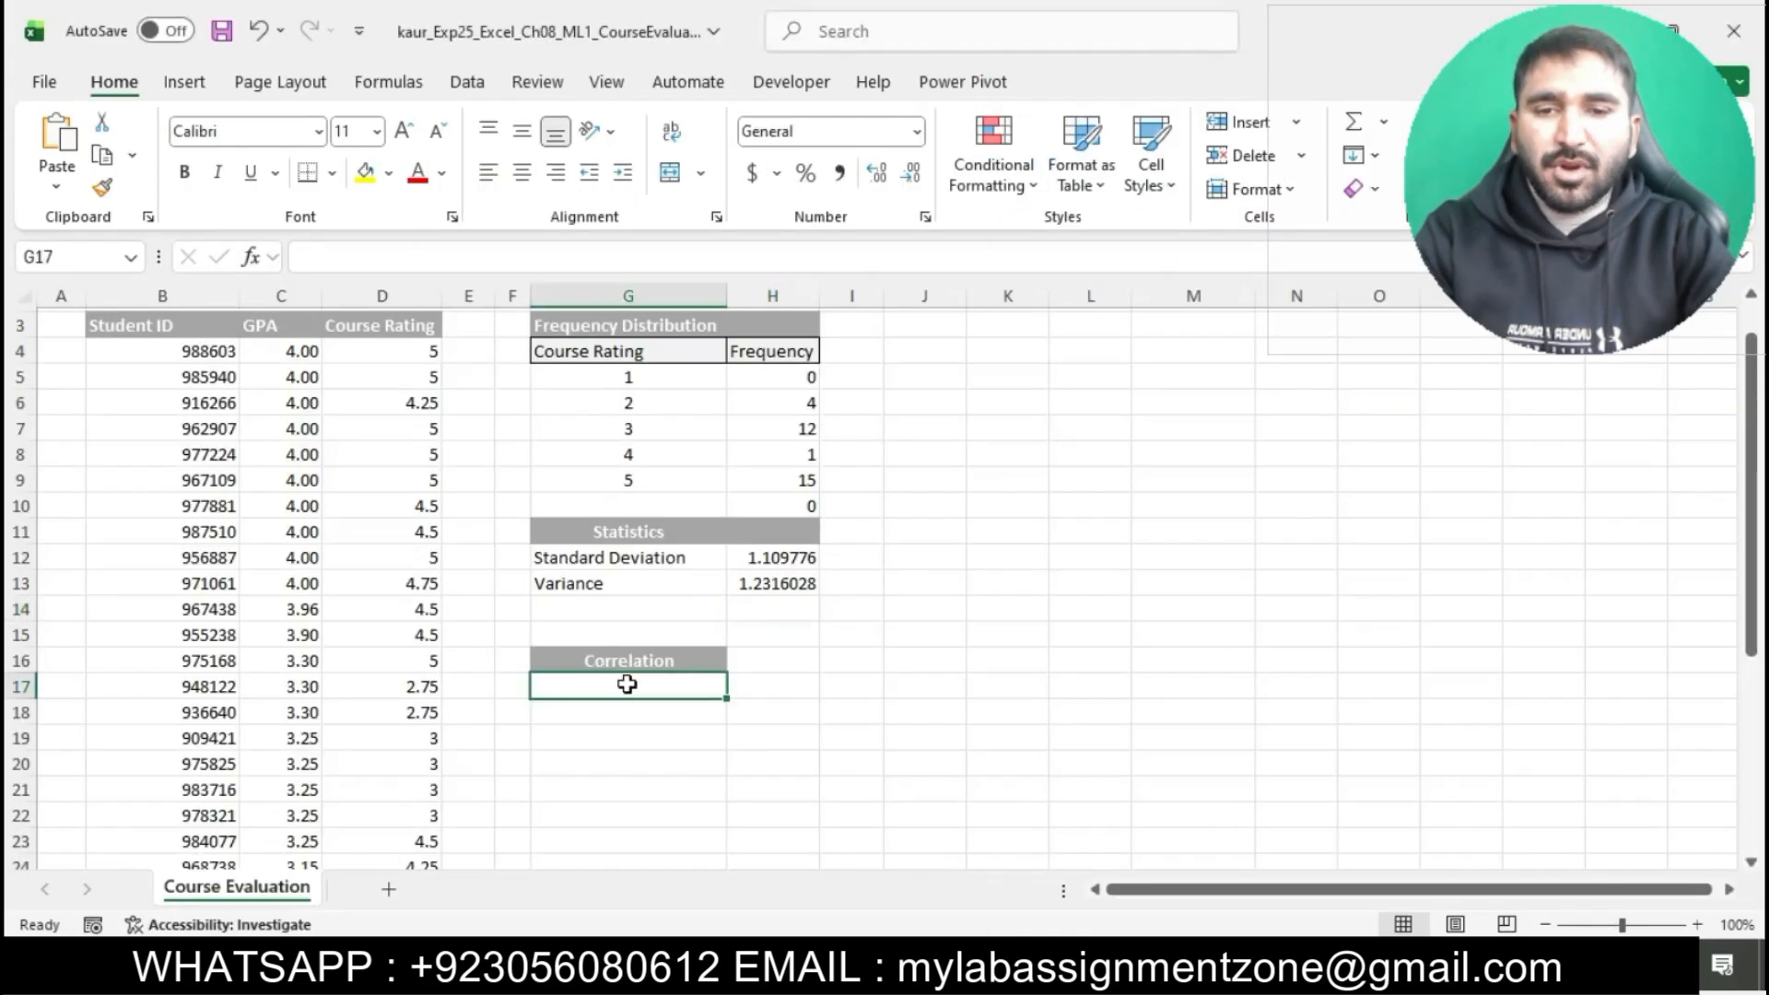
{"action": "double_click", "coordinate": [627, 684]}
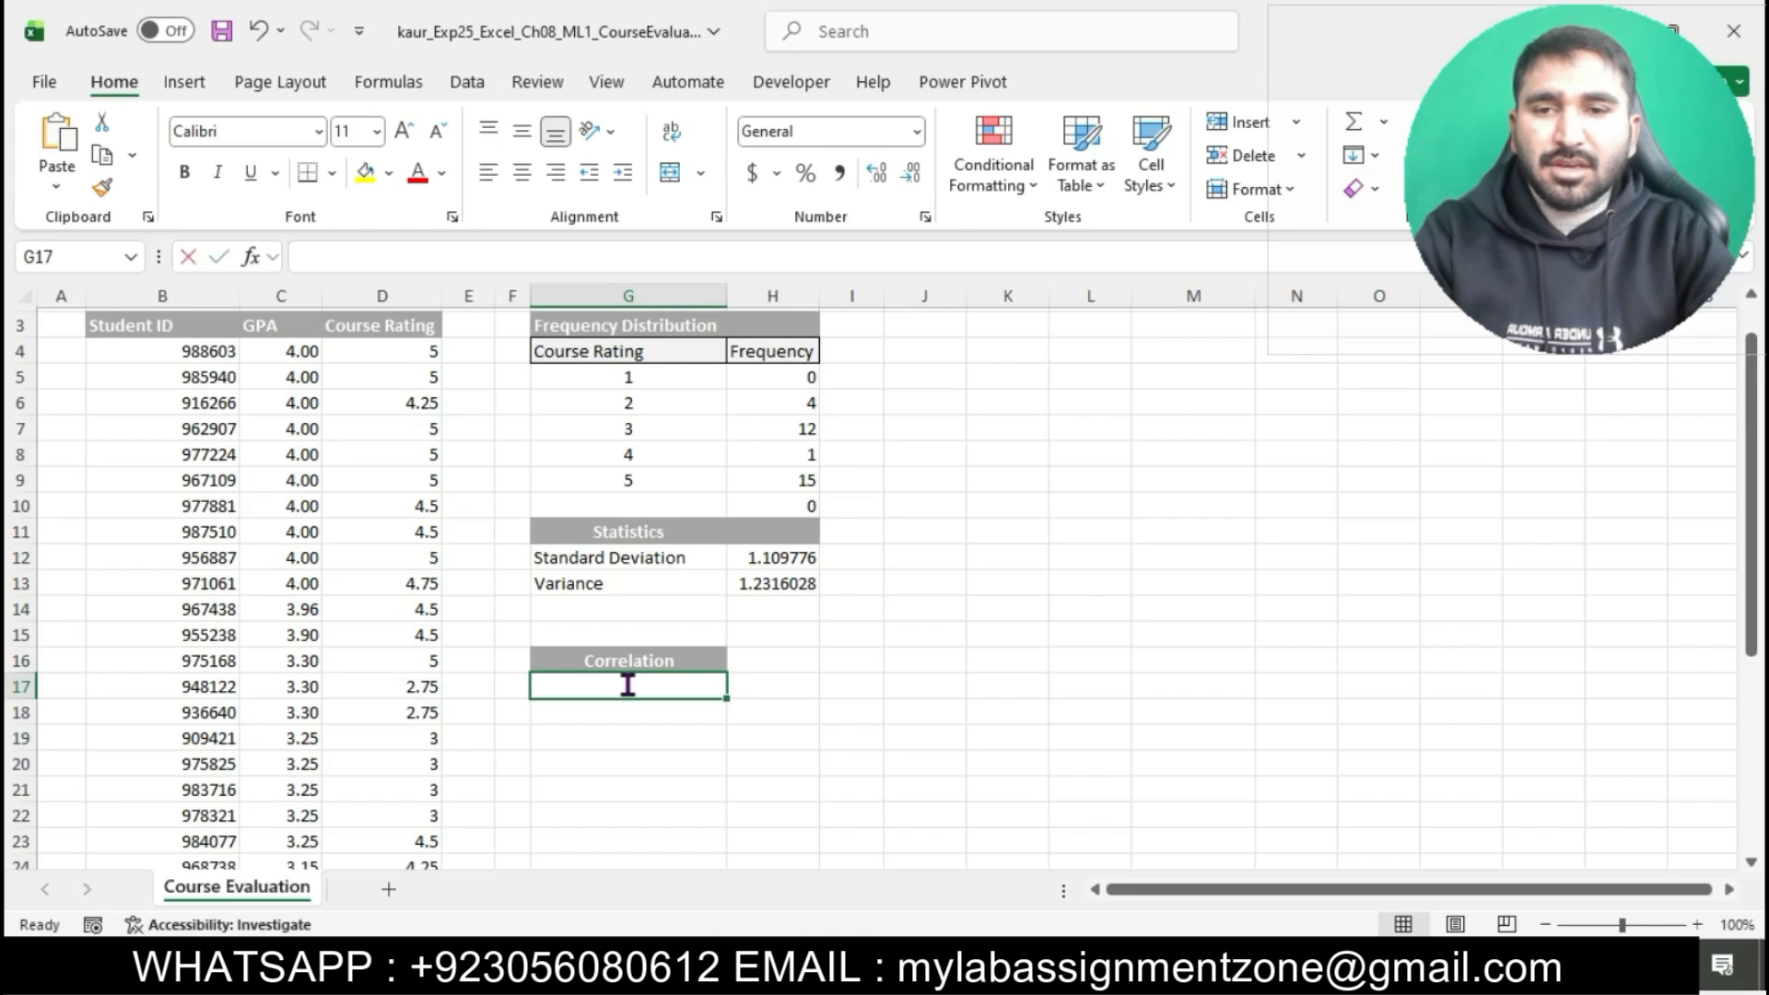
{"action": "type", "text": "=COR"}
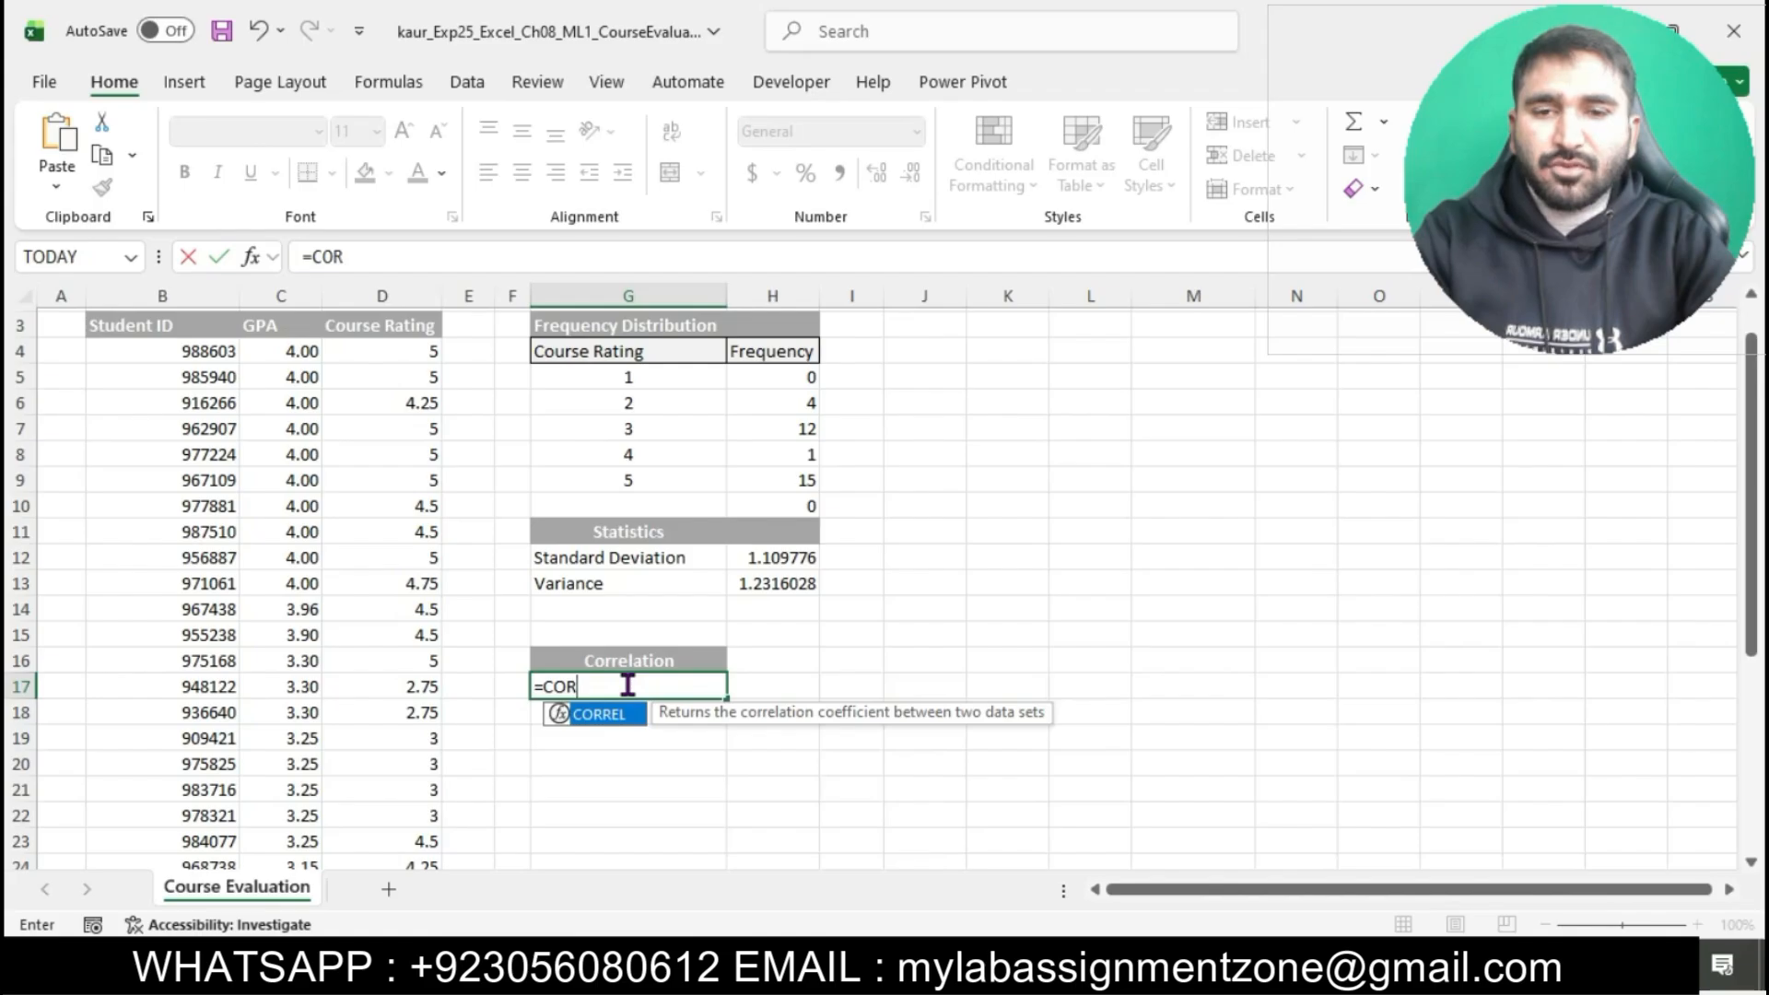
{"action": "double_click", "coordinate": [606, 717]}
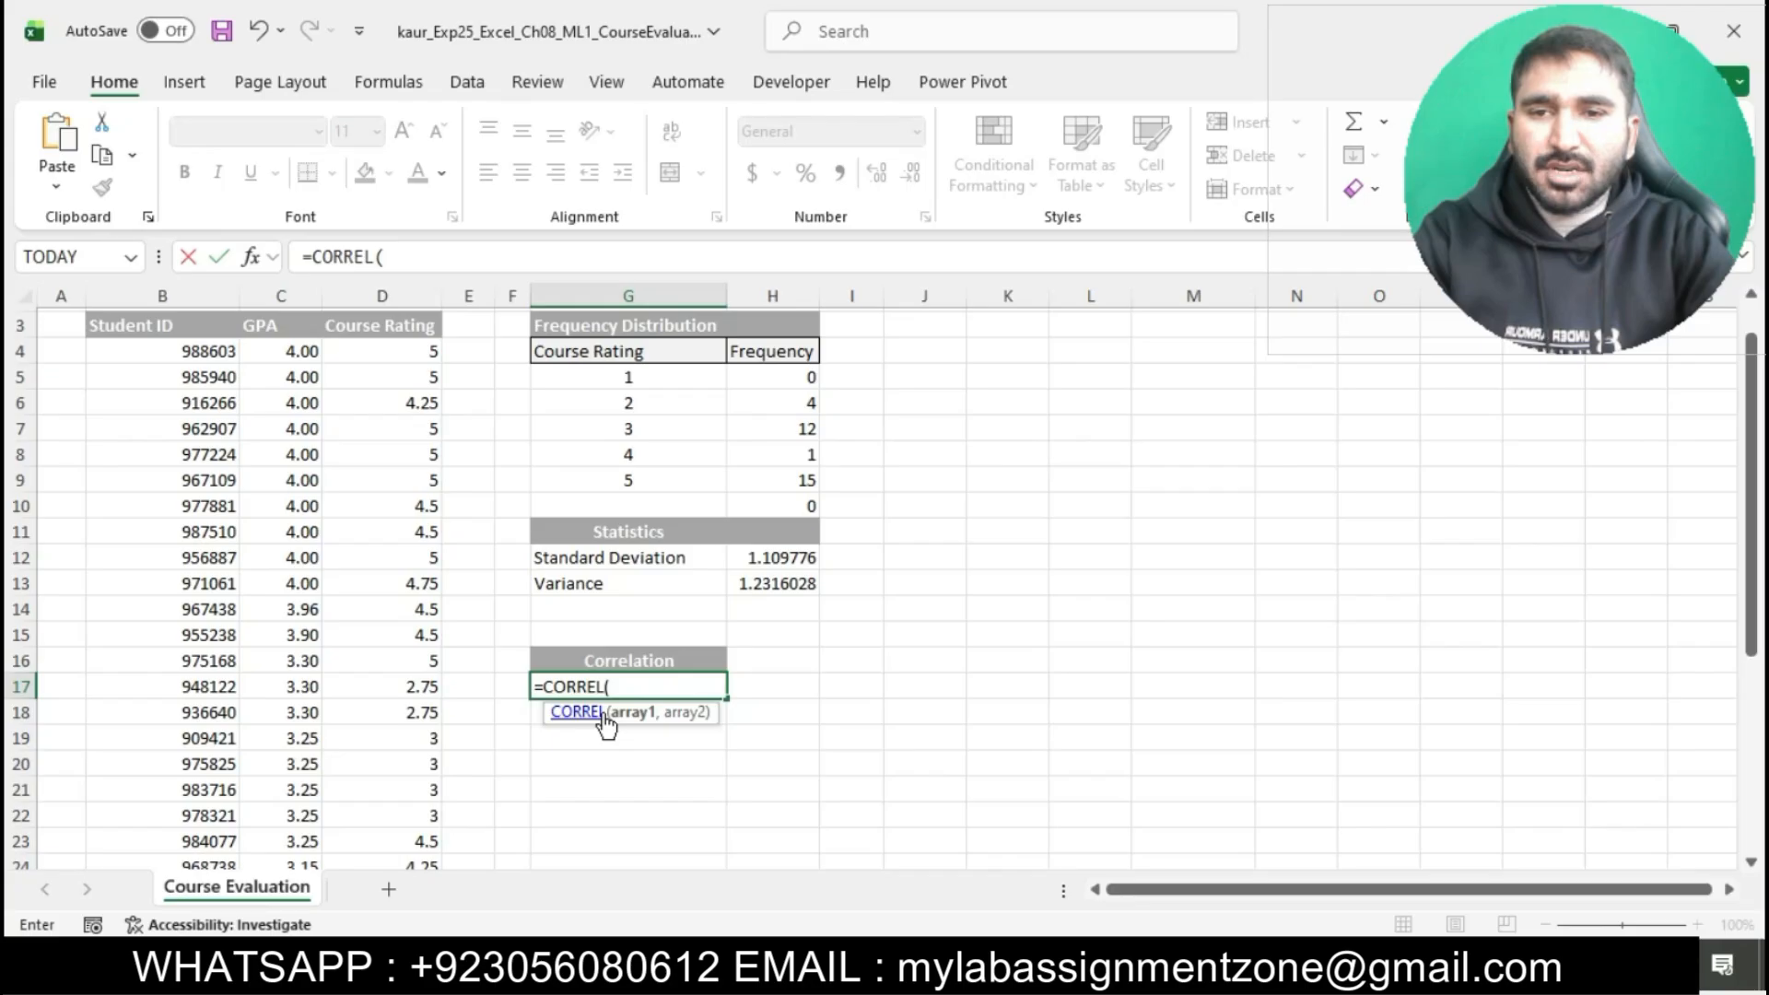
{"action": "type", "text": "C4"}
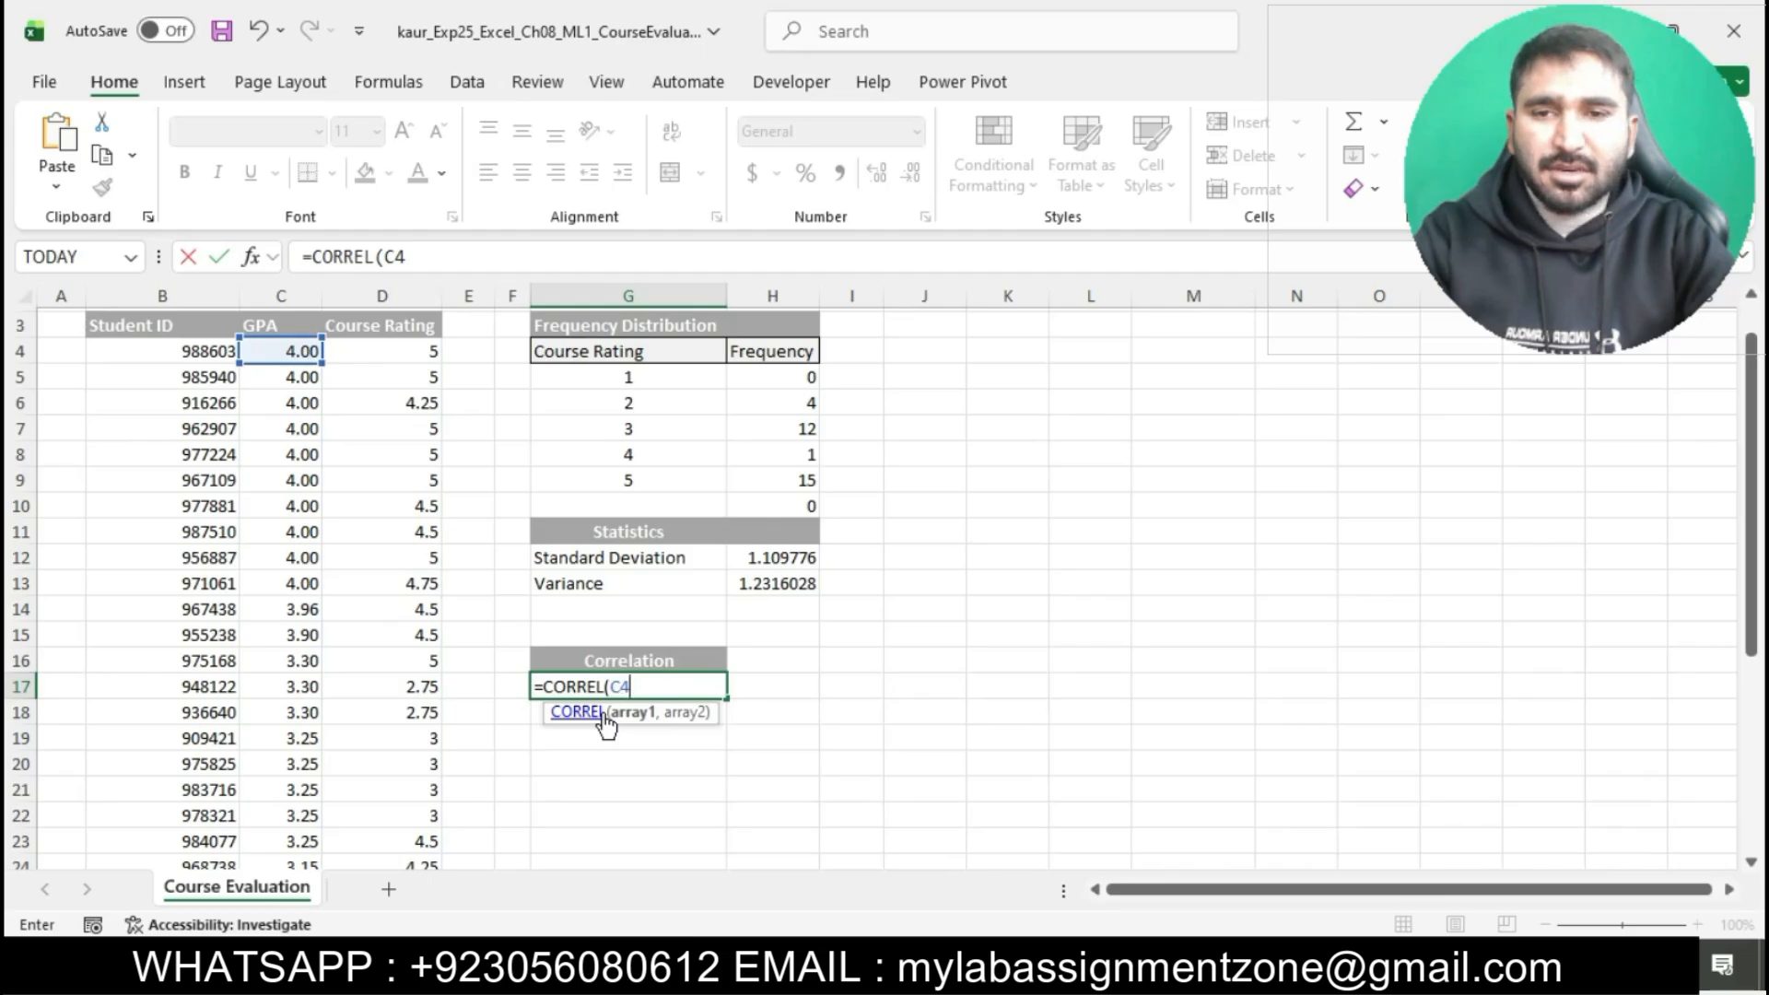
{"action": "type", "text": ":C35"}
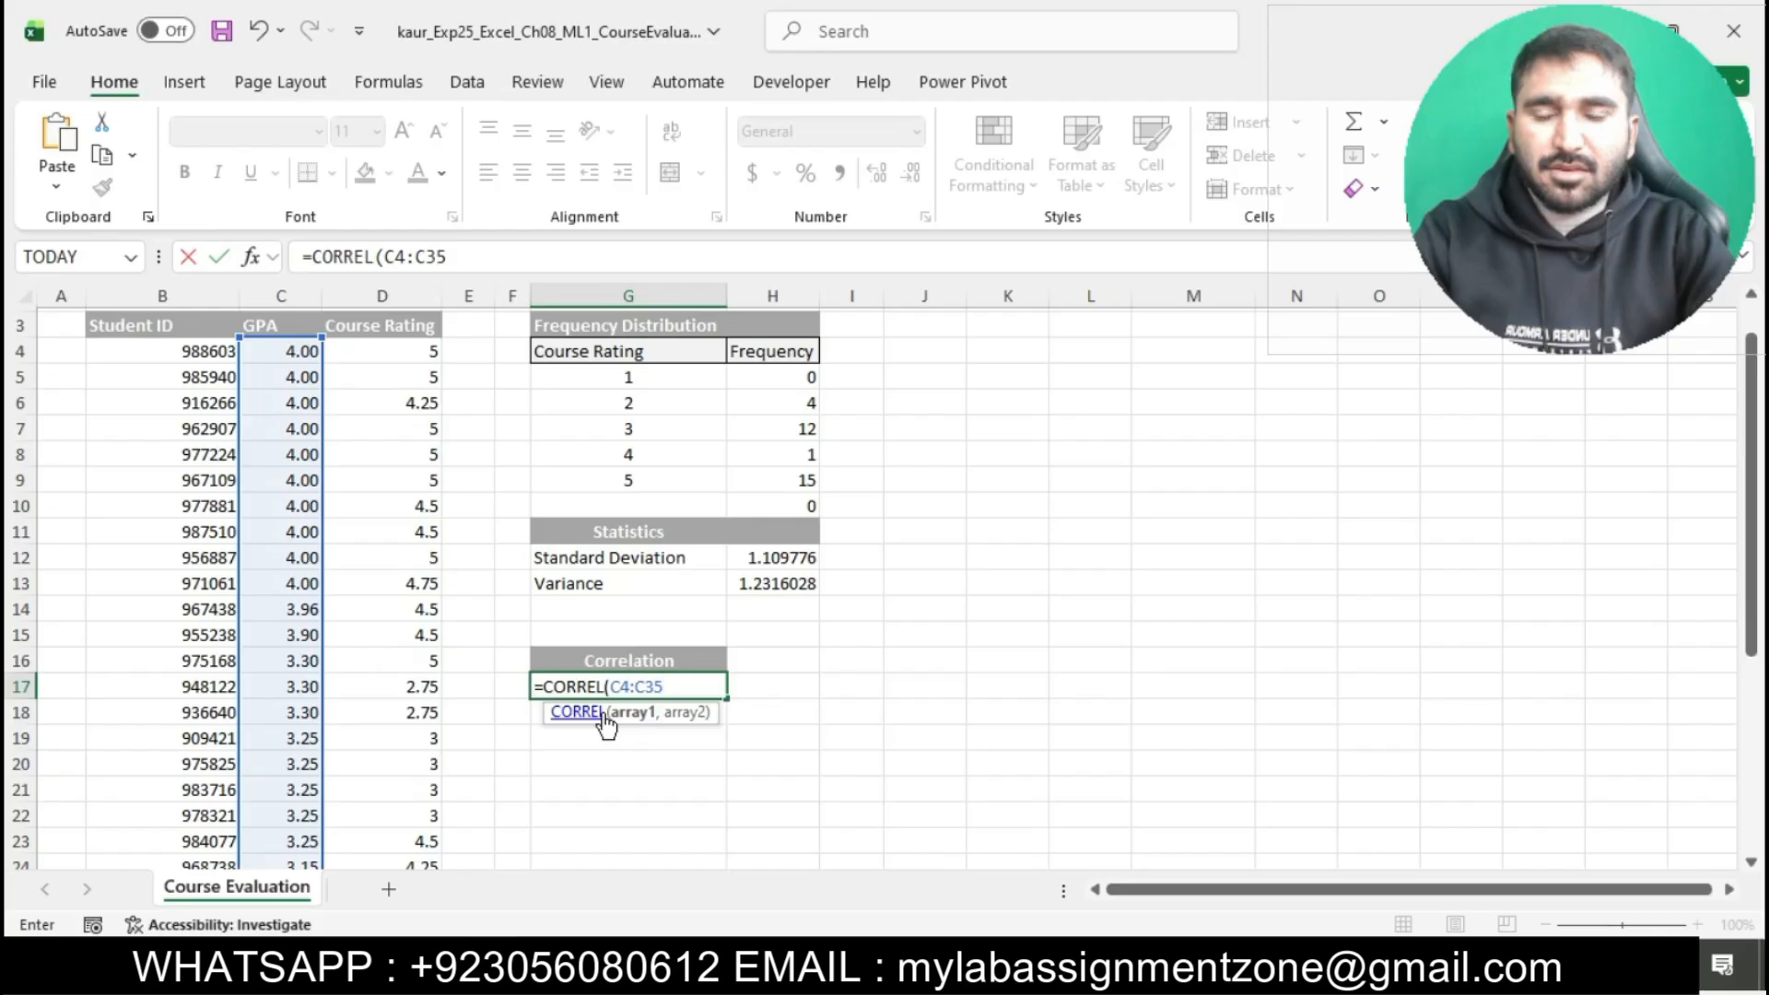
{"action": "type", "text": ",D4"}
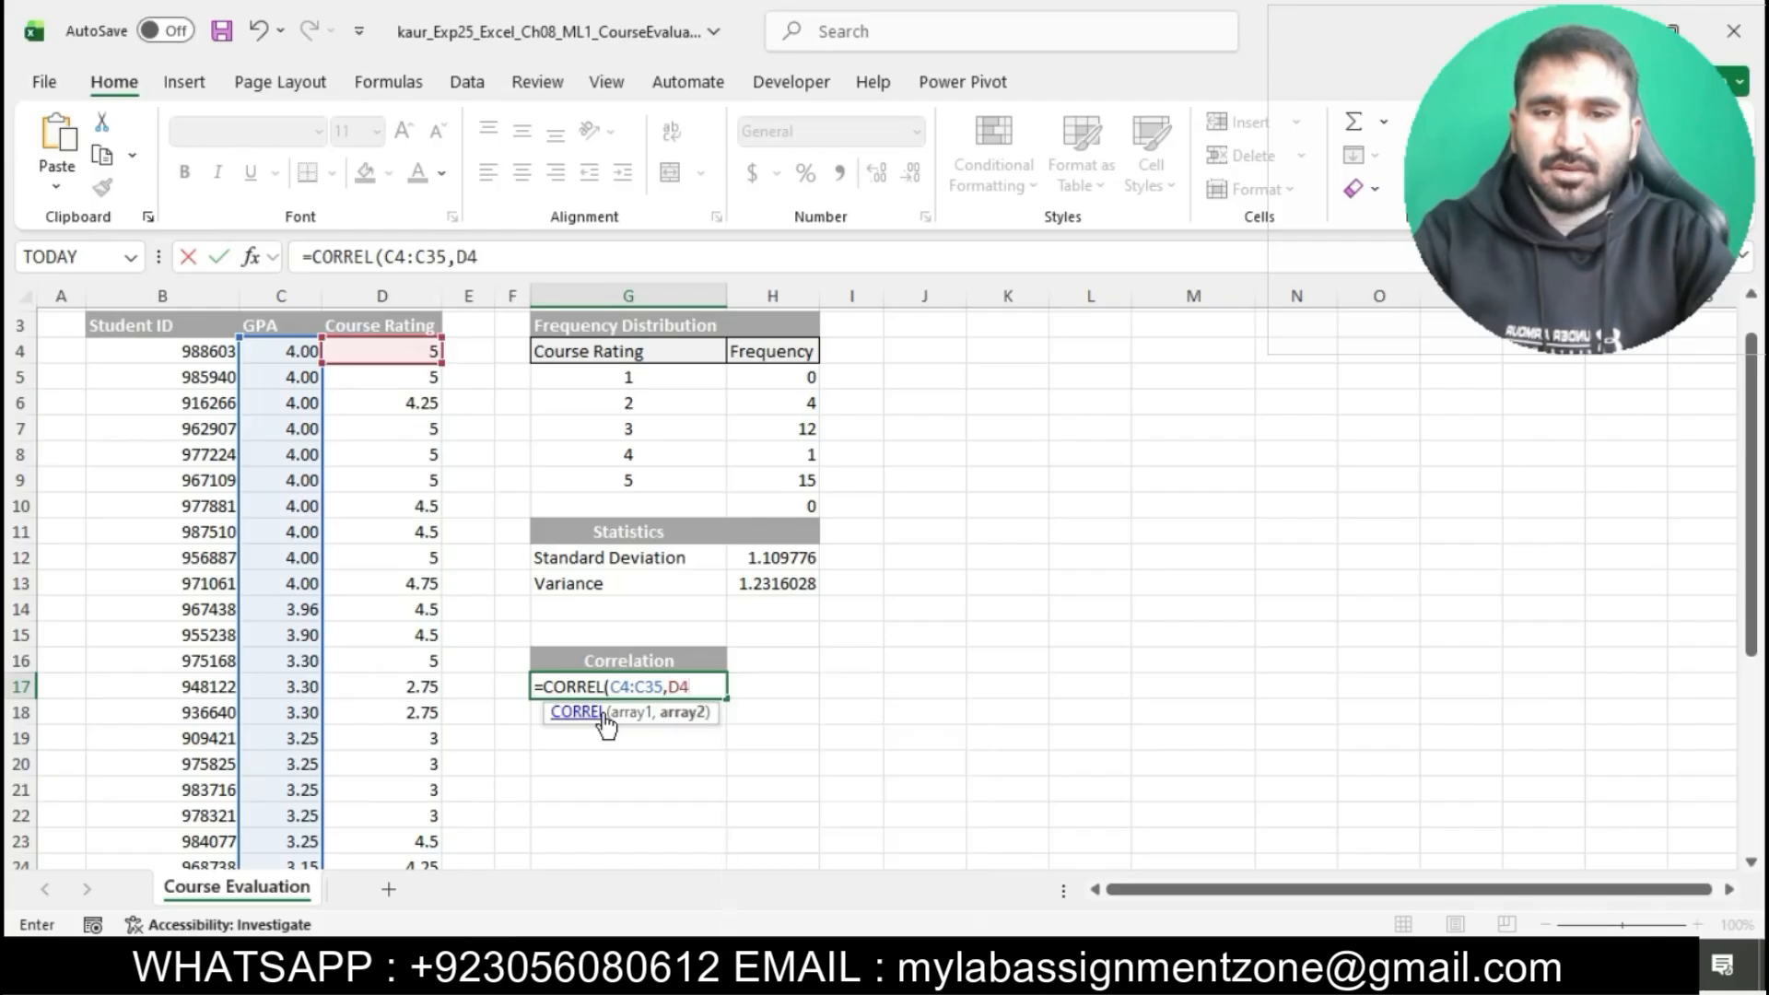
{"action": "type", "text": ":D35"}
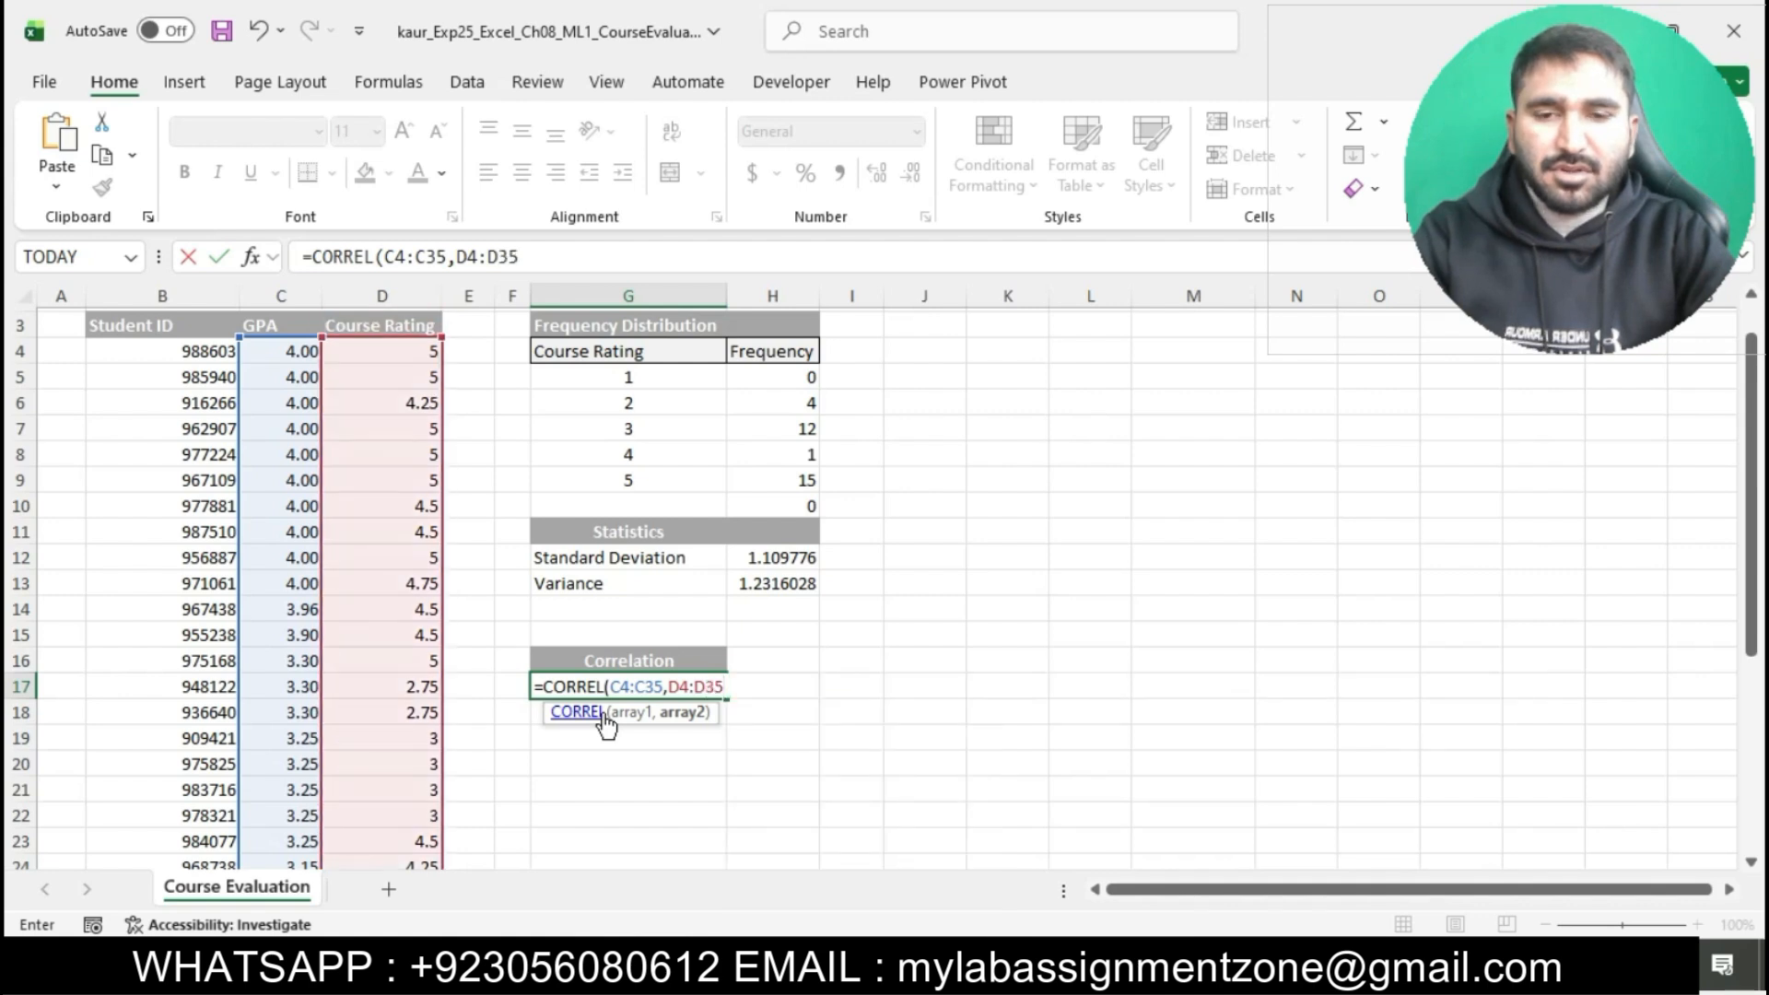
{"action": "type", "text": ")"}
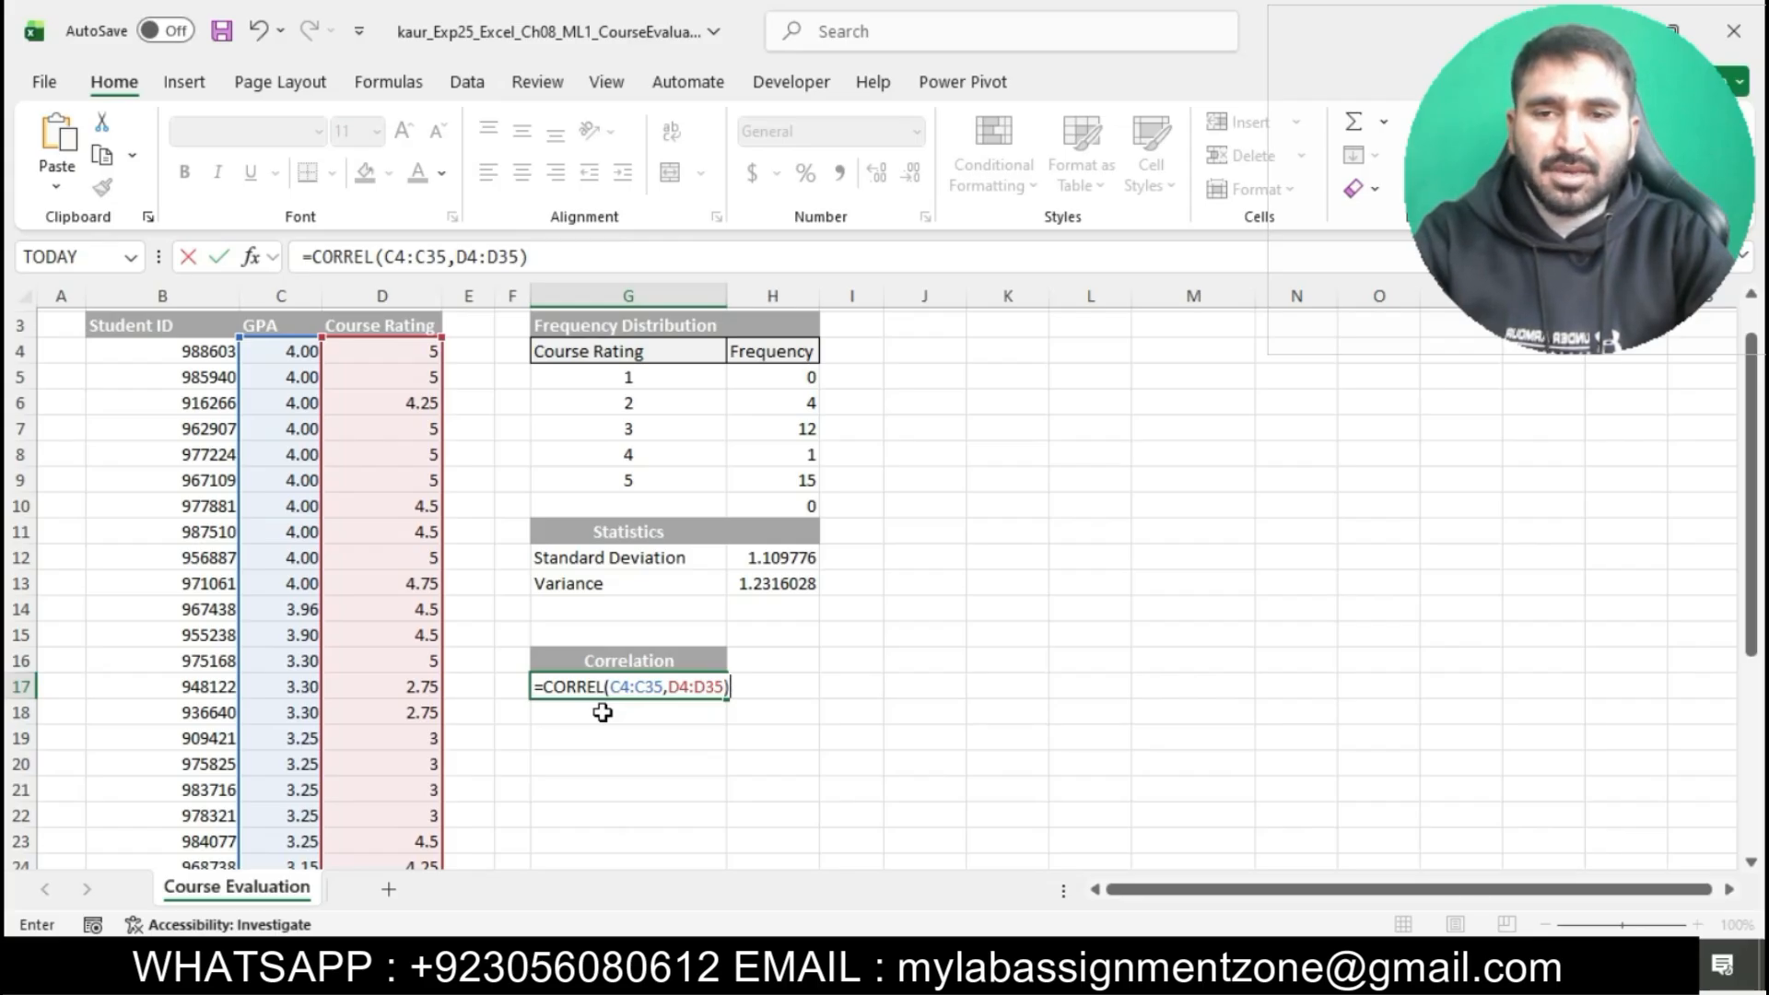
{"action": "key", "text": "Return"}
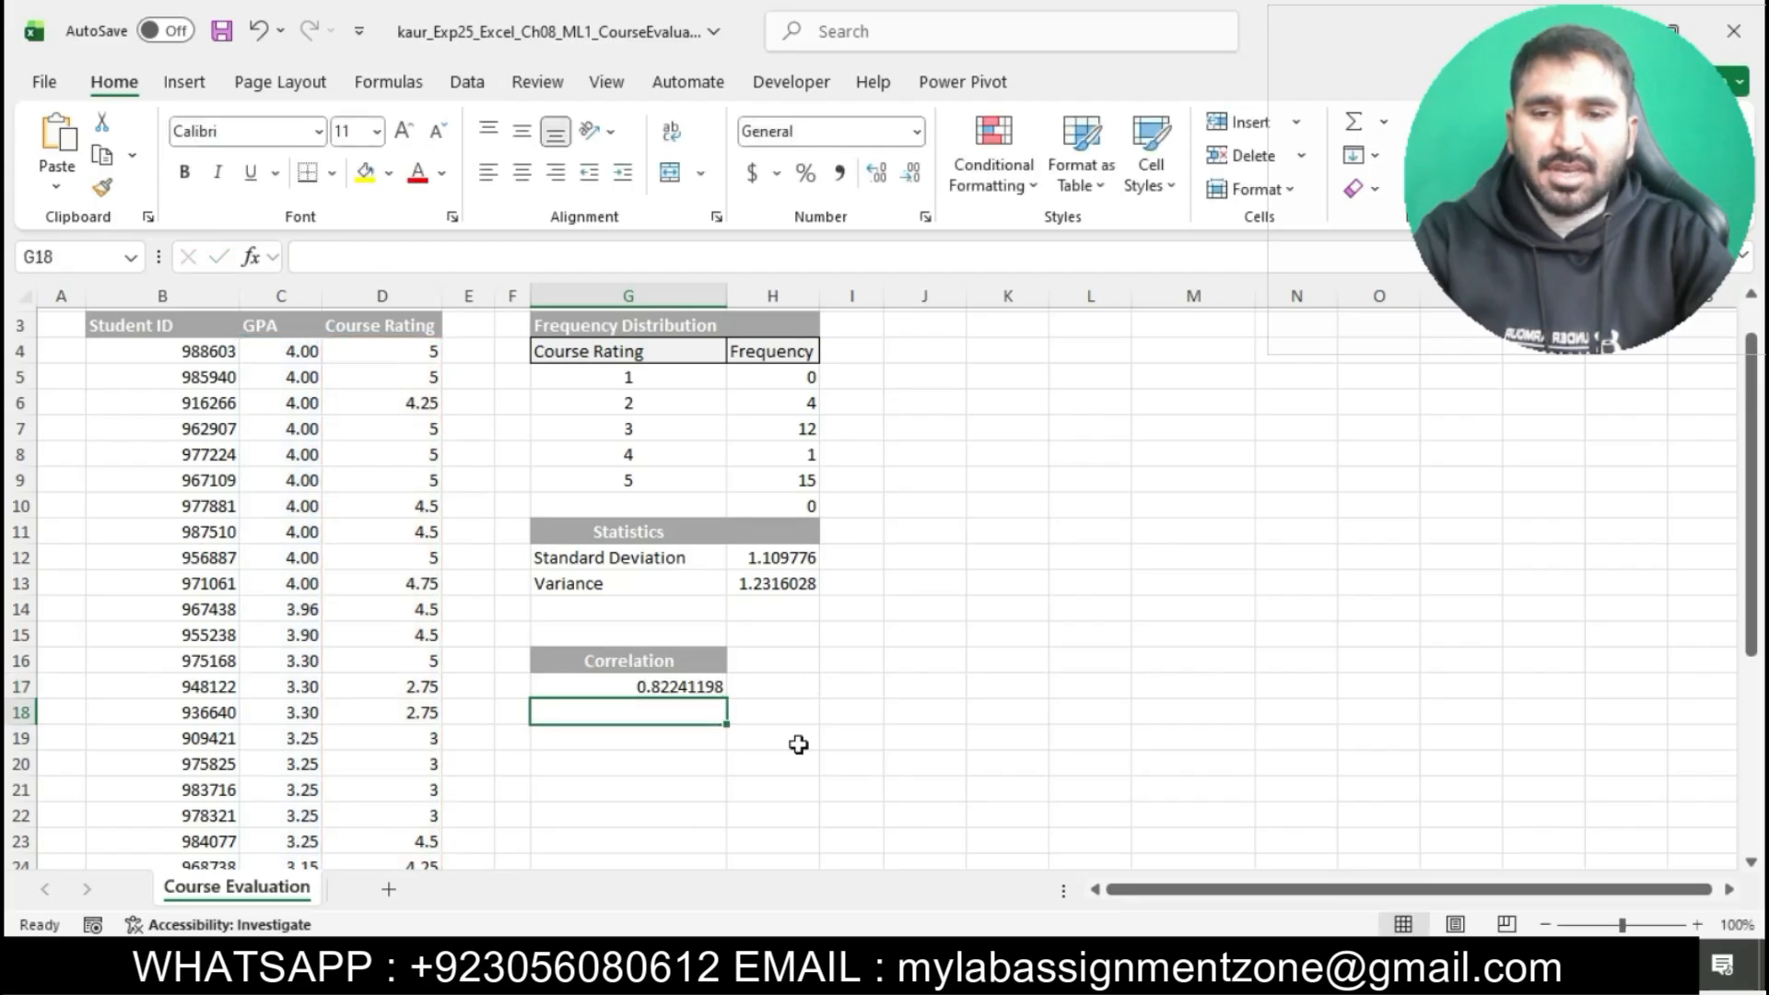
- Return to the Word instructions and highlight the text of step 6 about the descriptive statistics summary in turquoise
{"action": "key", "text": "alt+Tab"}
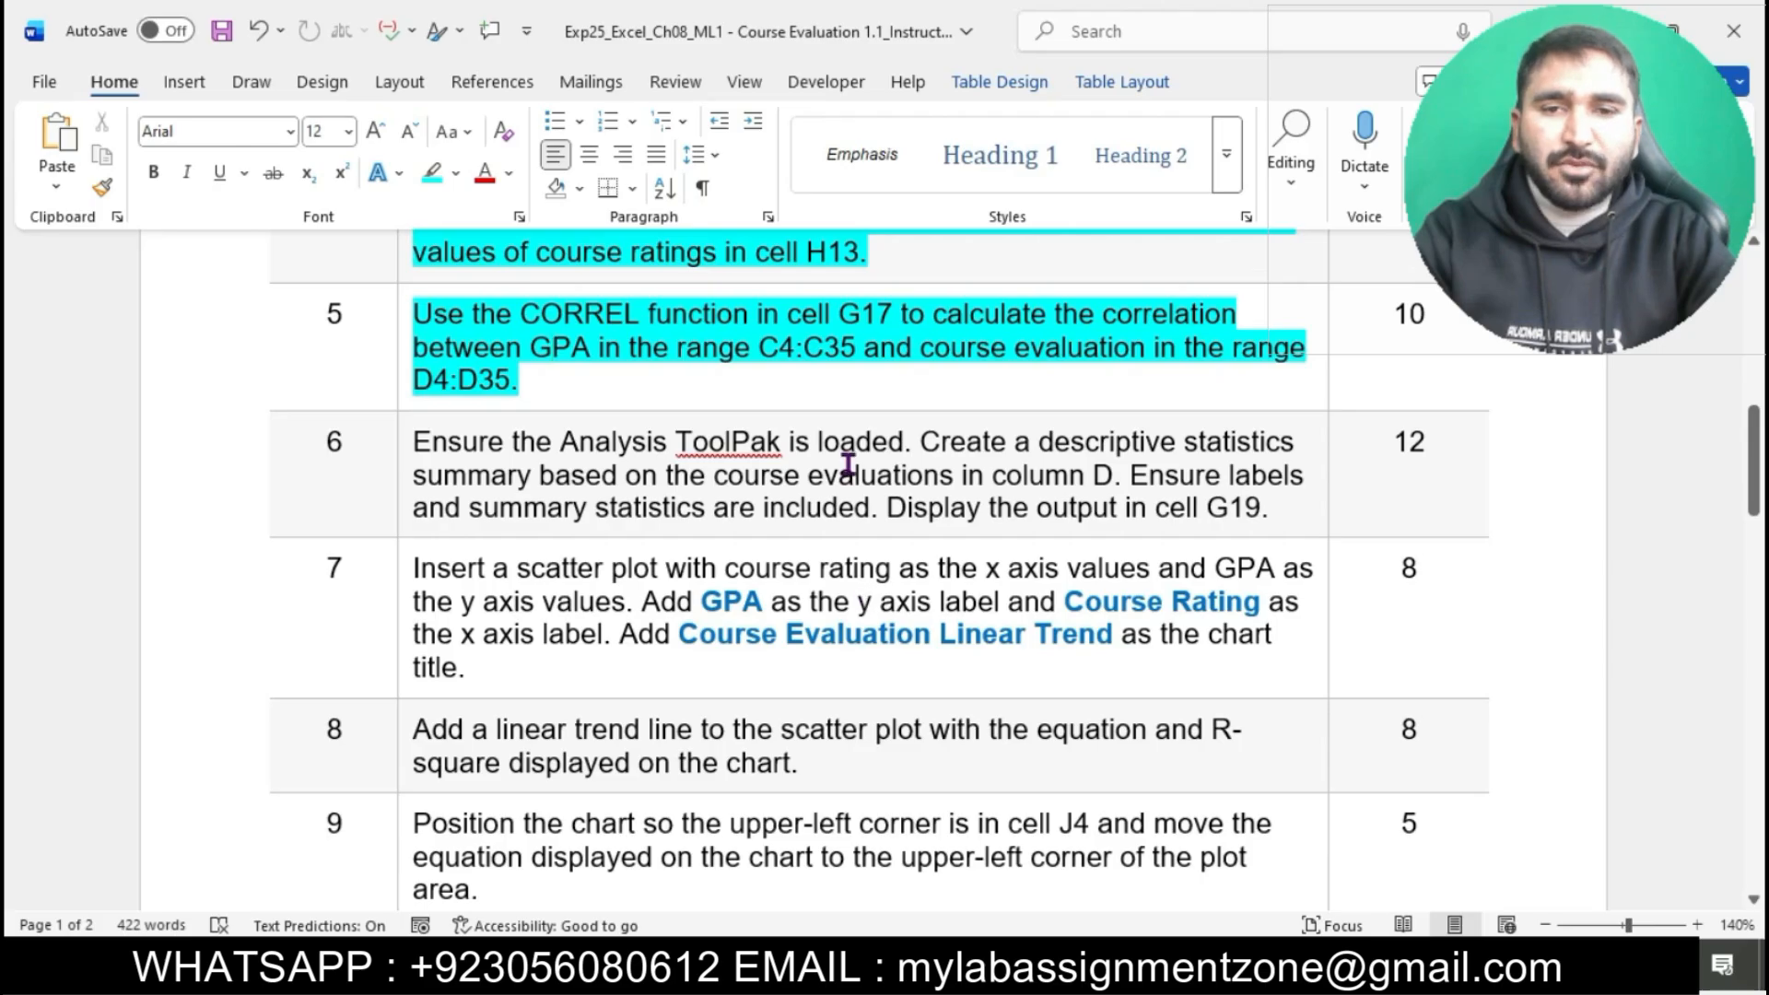
{"action": "scroll", "coordinate": [848, 465], "scroll_direction": "down", "scroll_amount": 3}
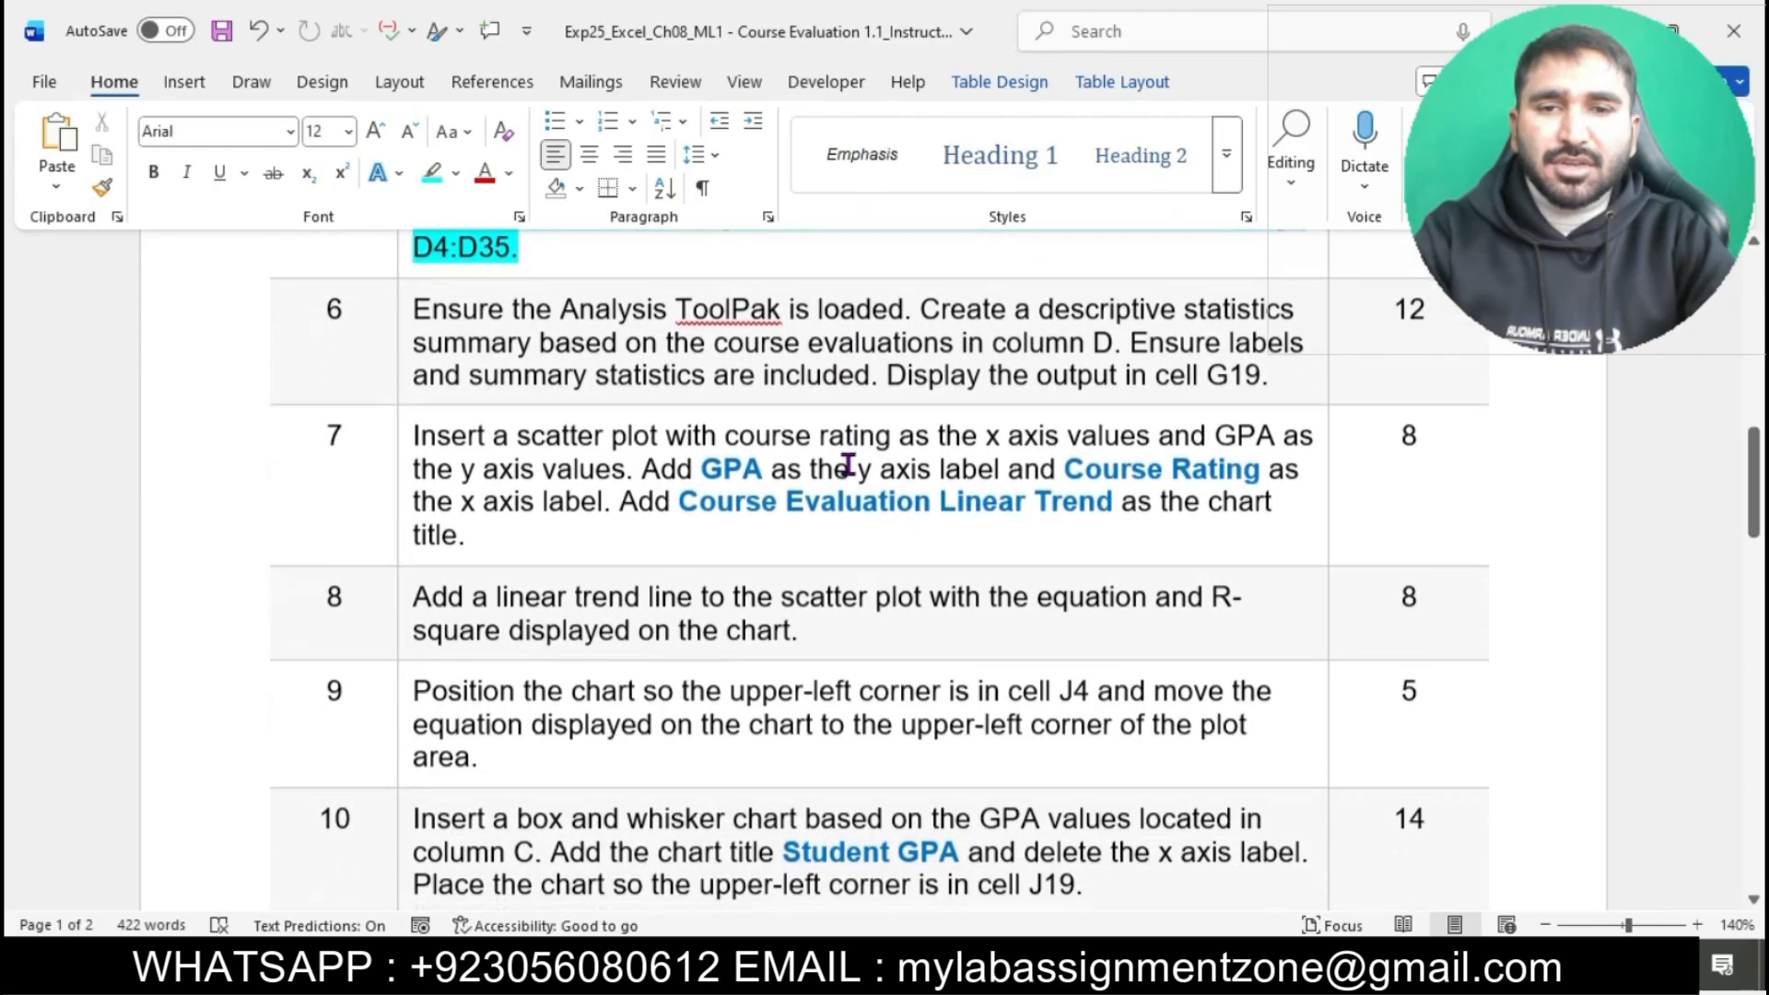
{"action": "left_click", "coordinate": [405, 319]}
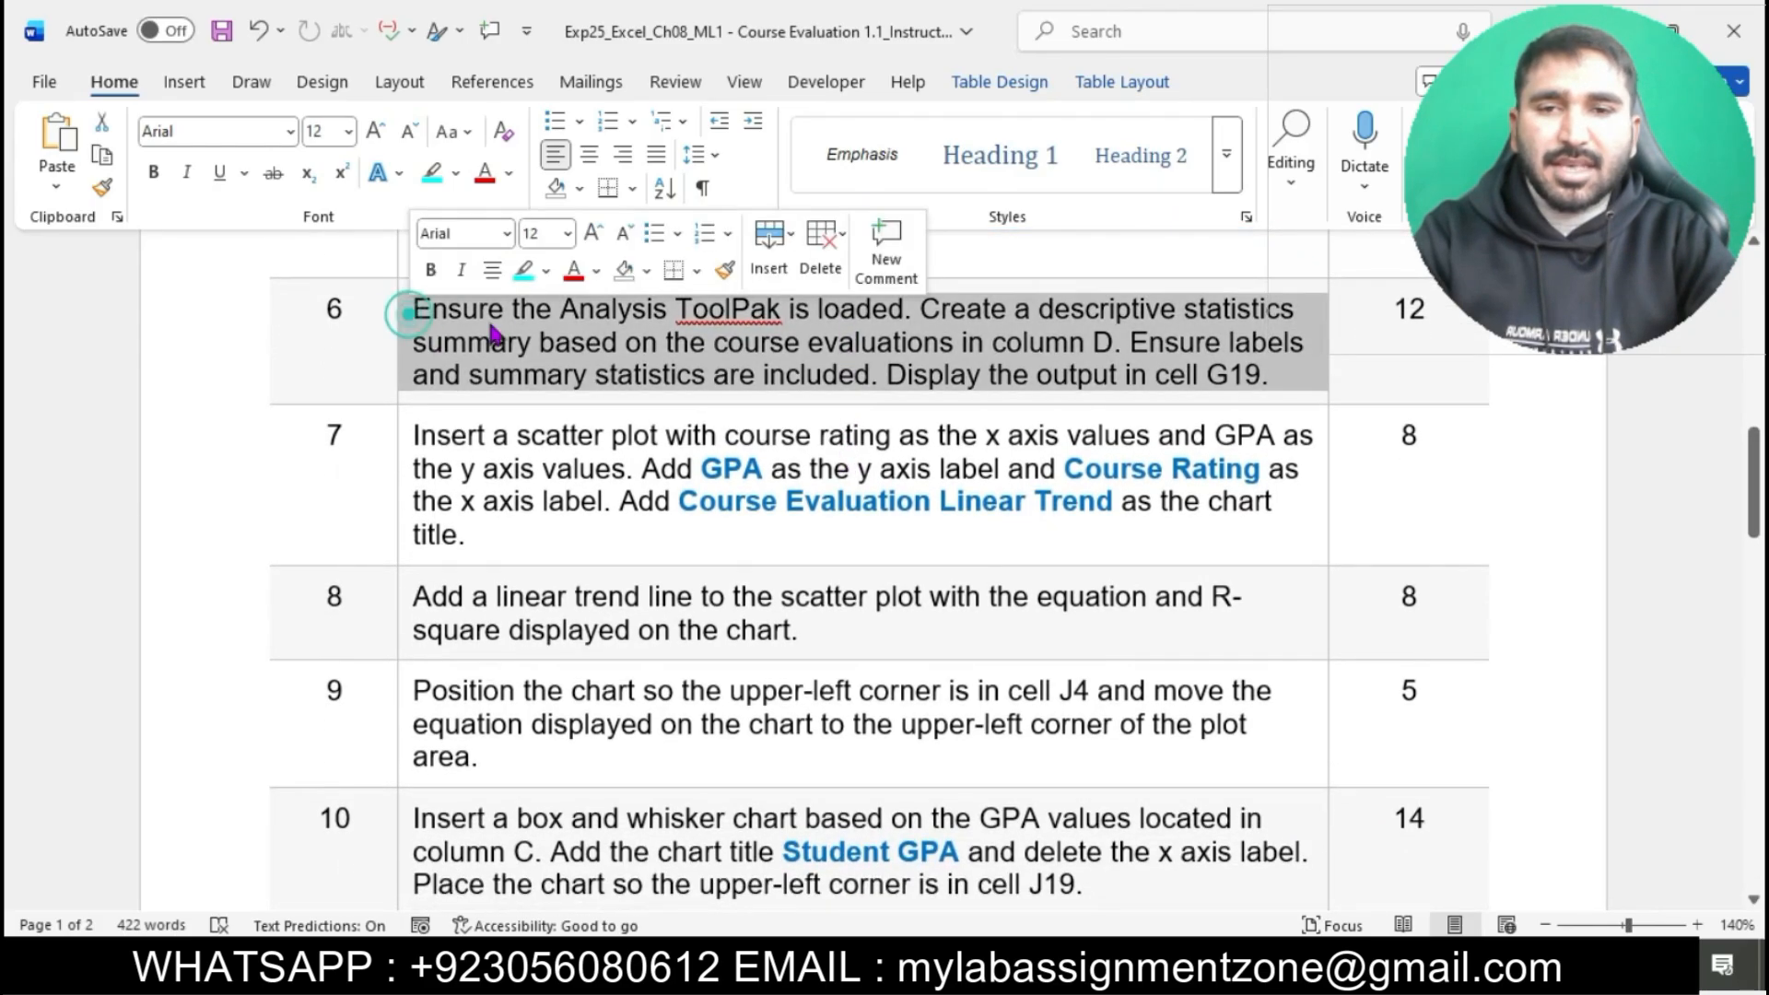
{"action": "left_click", "coordinate": [514, 273]}
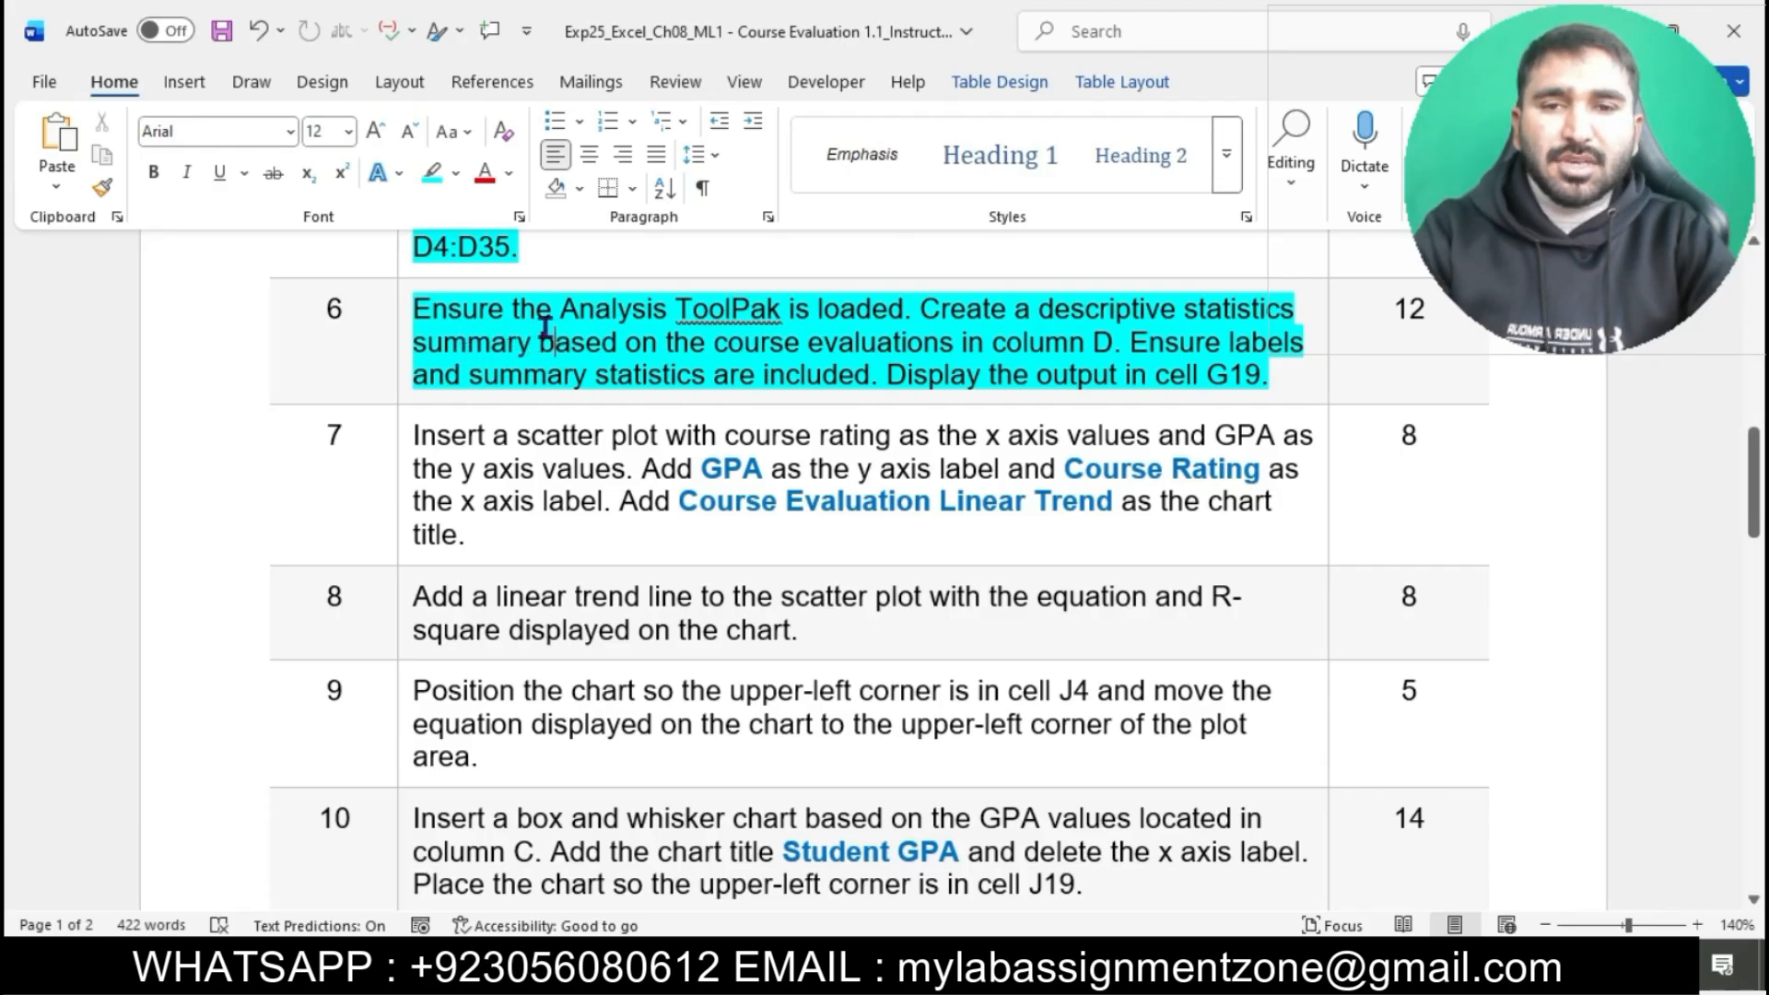
{"action": "double_click", "coordinate": [687, 315]}
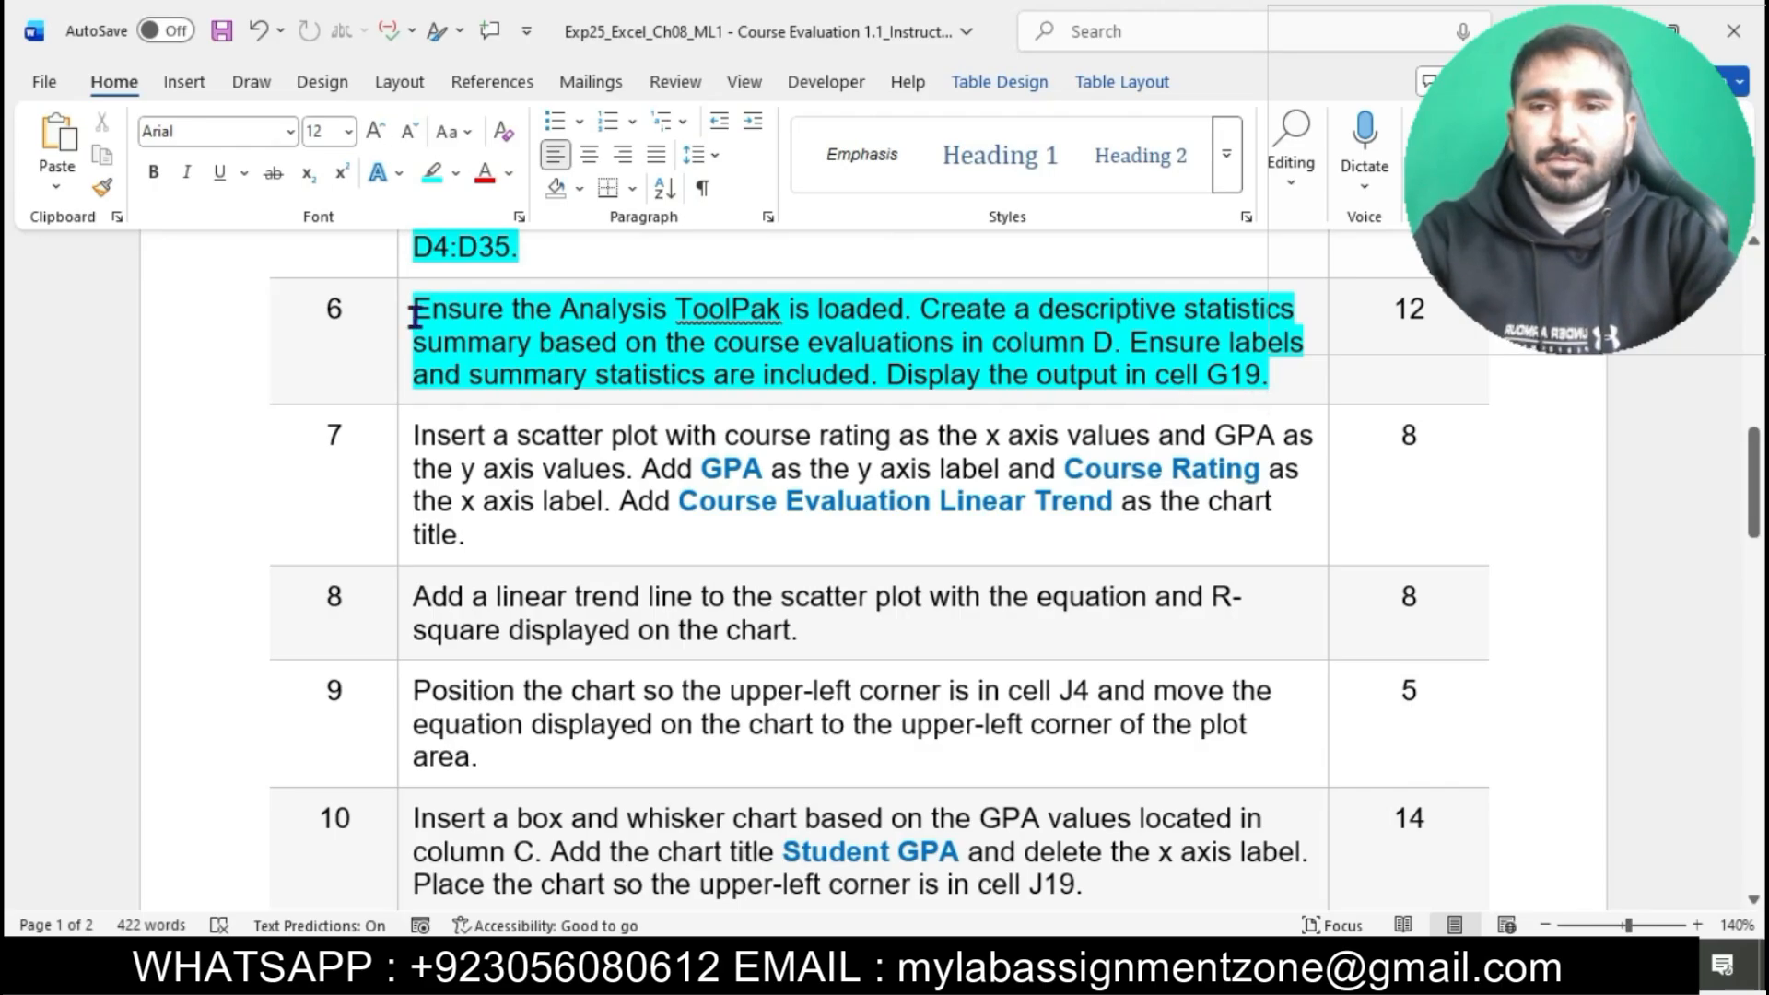
{"action": "left_click_drag", "start_coordinate": [416, 315], "coordinate": [1105, 351]}
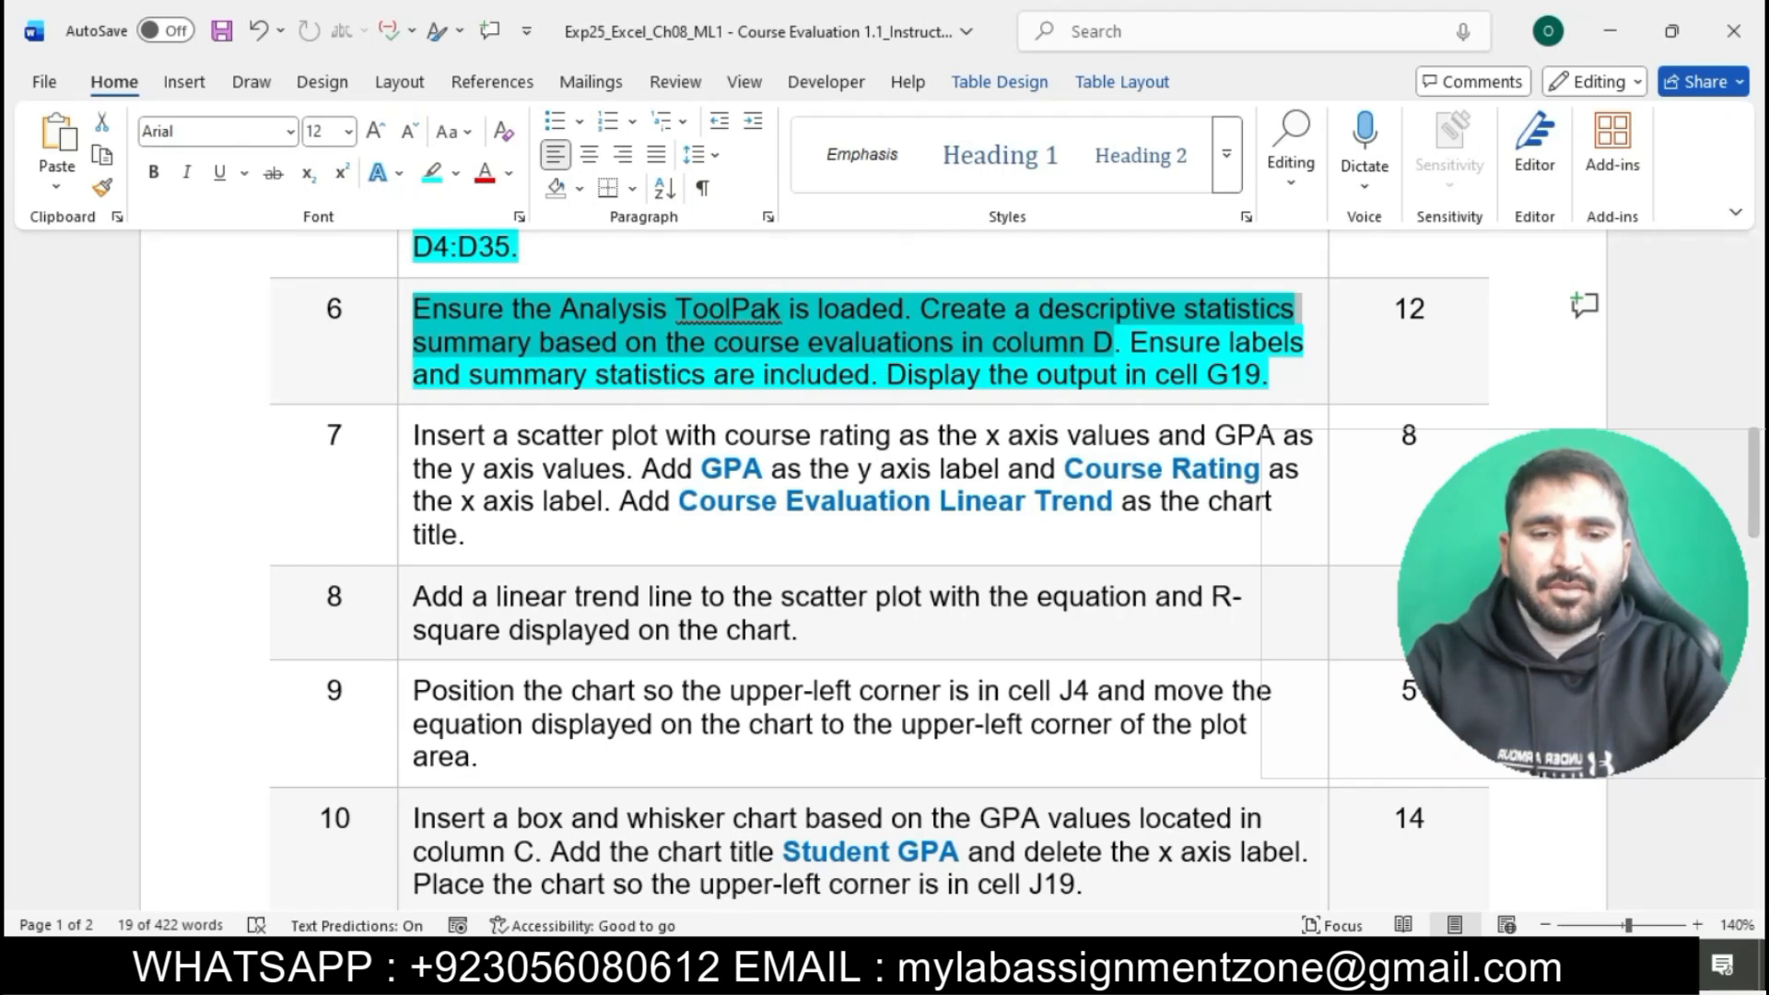
- Switch to the Excel workbook and start the Descriptive Statistics tool from the Data Analysis tools
{"action": "left_click", "coordinate": [954, 968]}
{"action": "left_click", "coordinate": [1078, 738]}
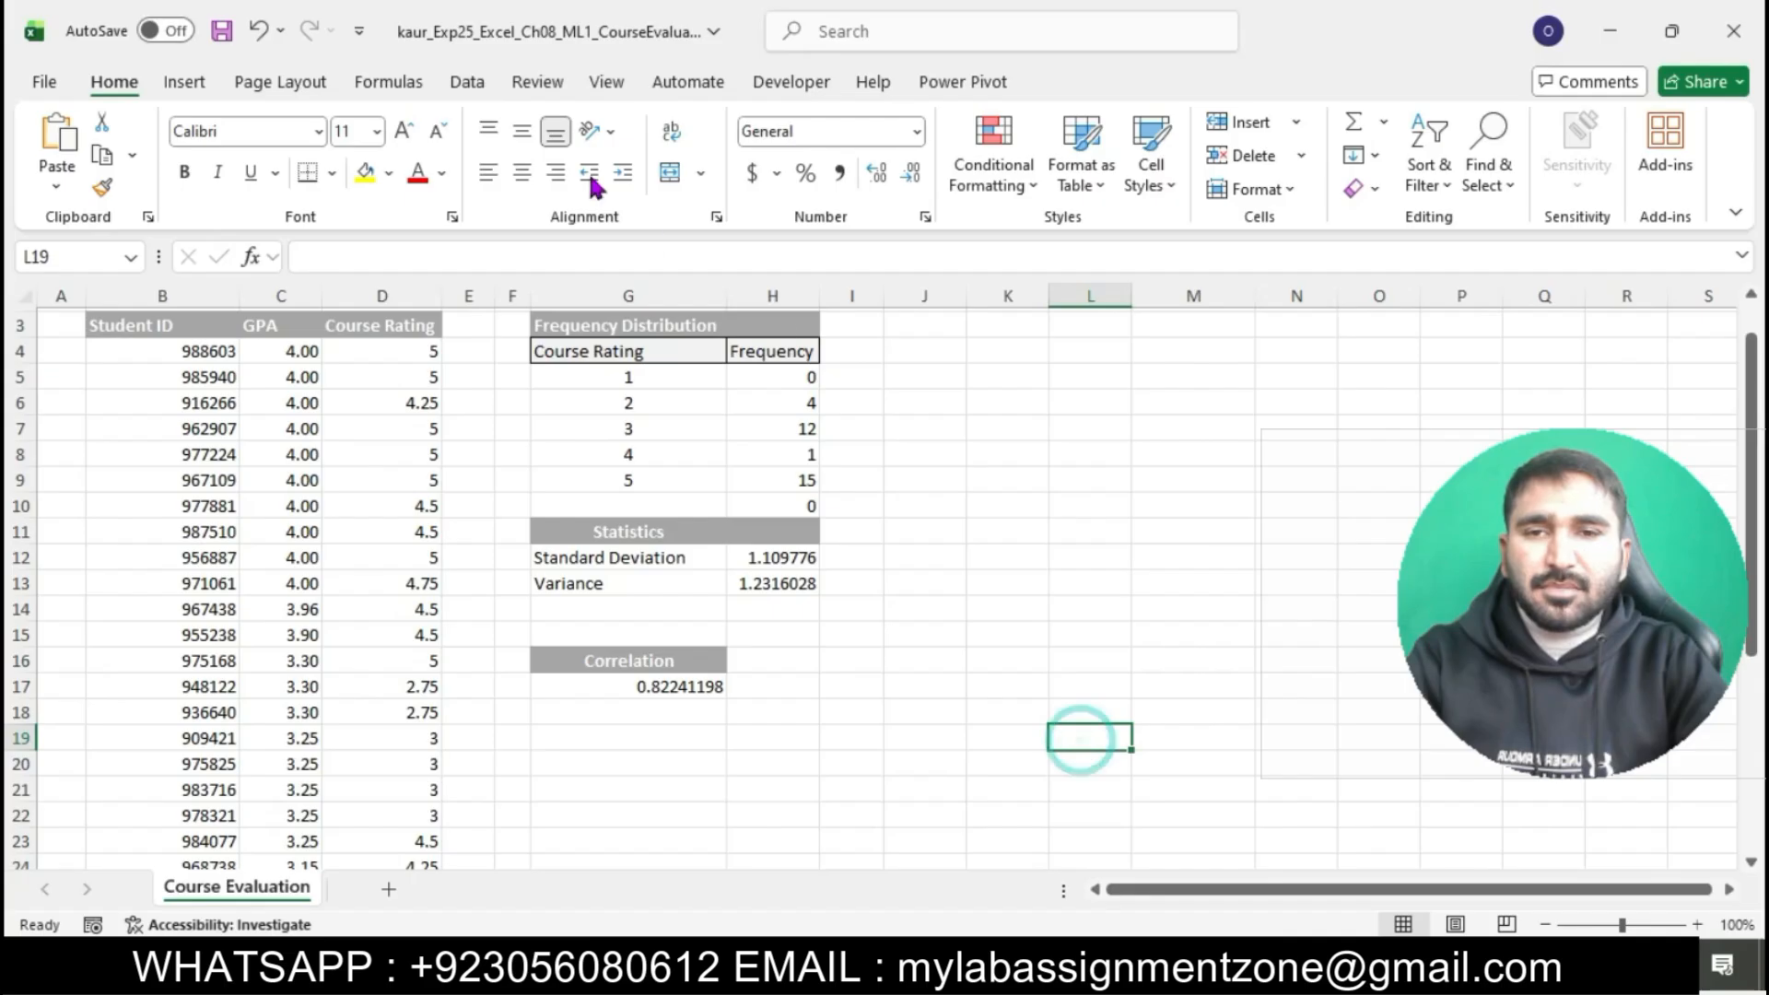
{"action": "left_click", "coordinate": [467, 83]}
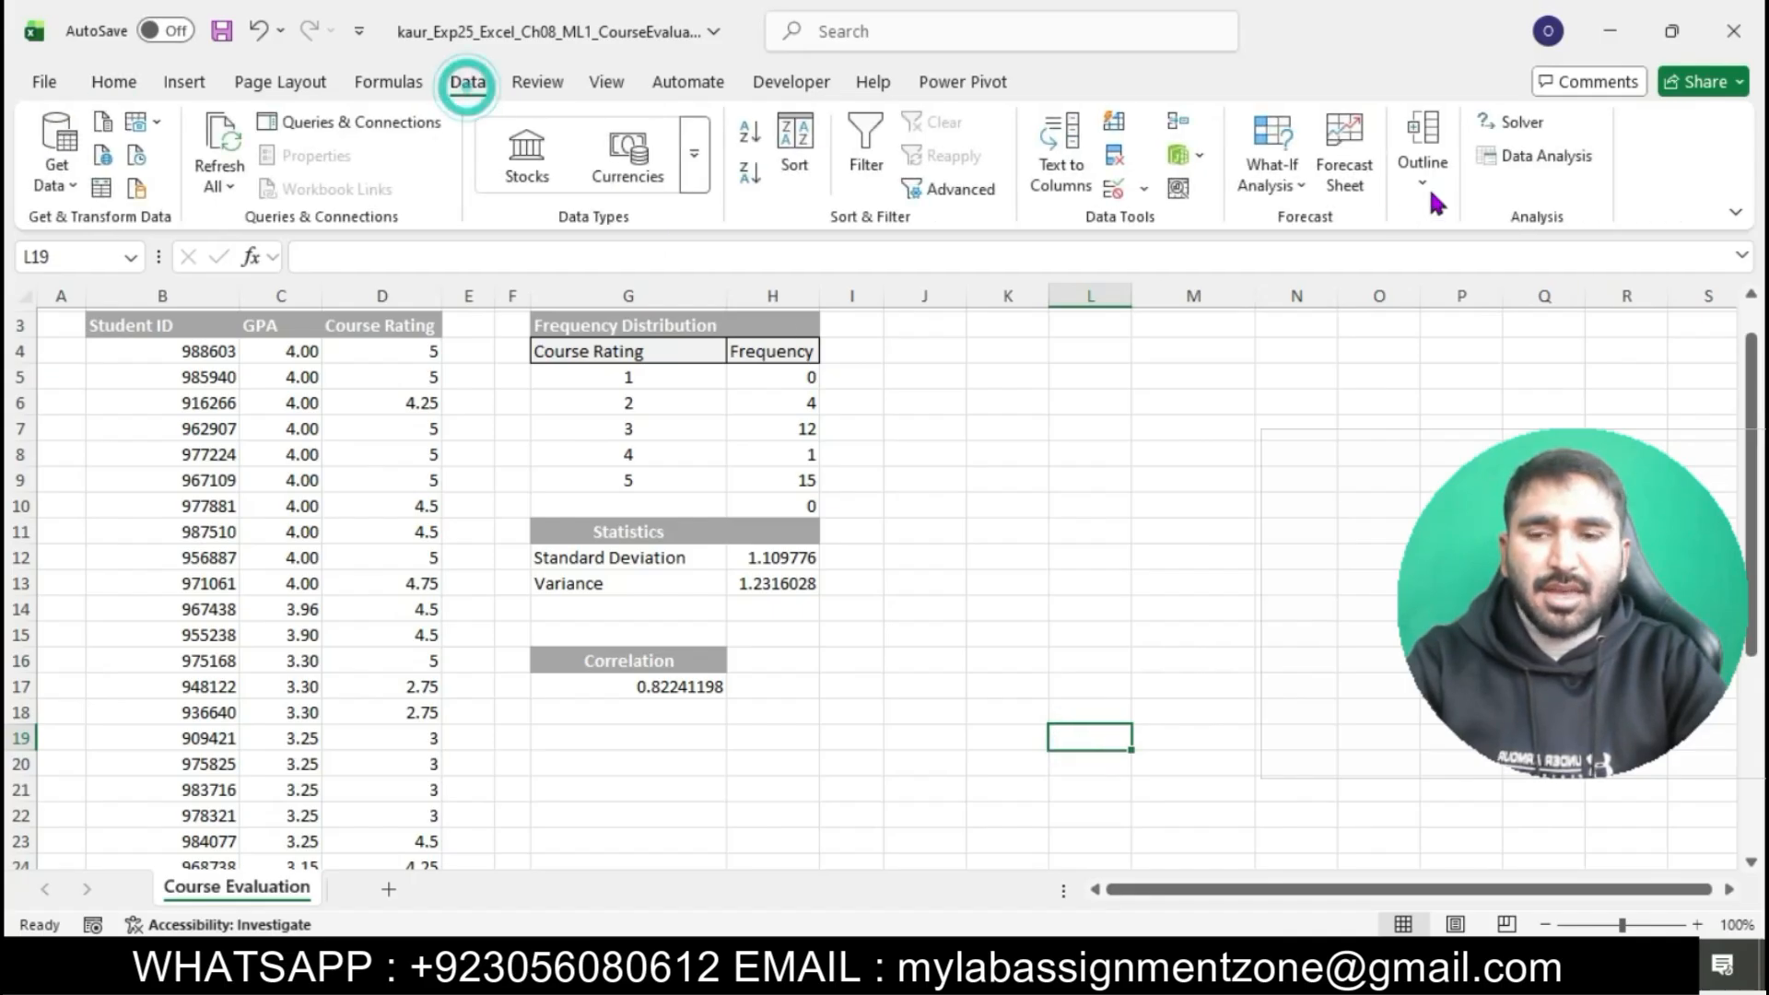
{"action": "left_click", "coordinate": [1537, 158]}
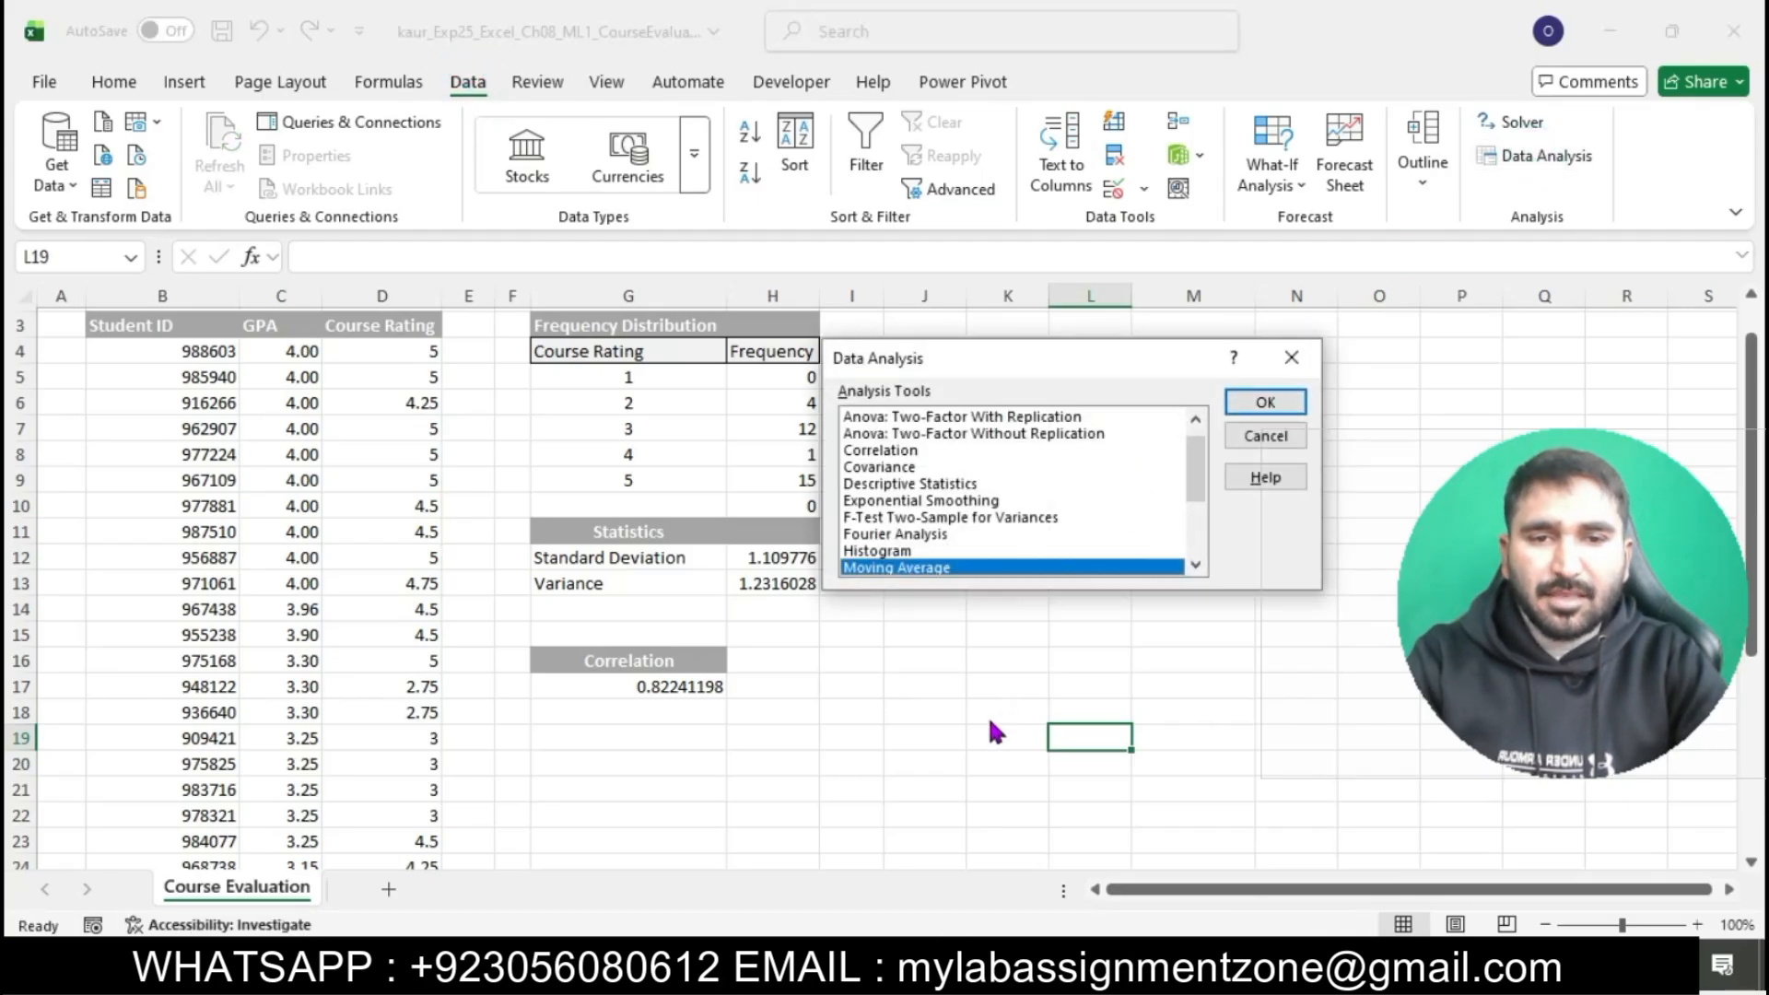
{"action": "key", "text": "alt+Tab"}
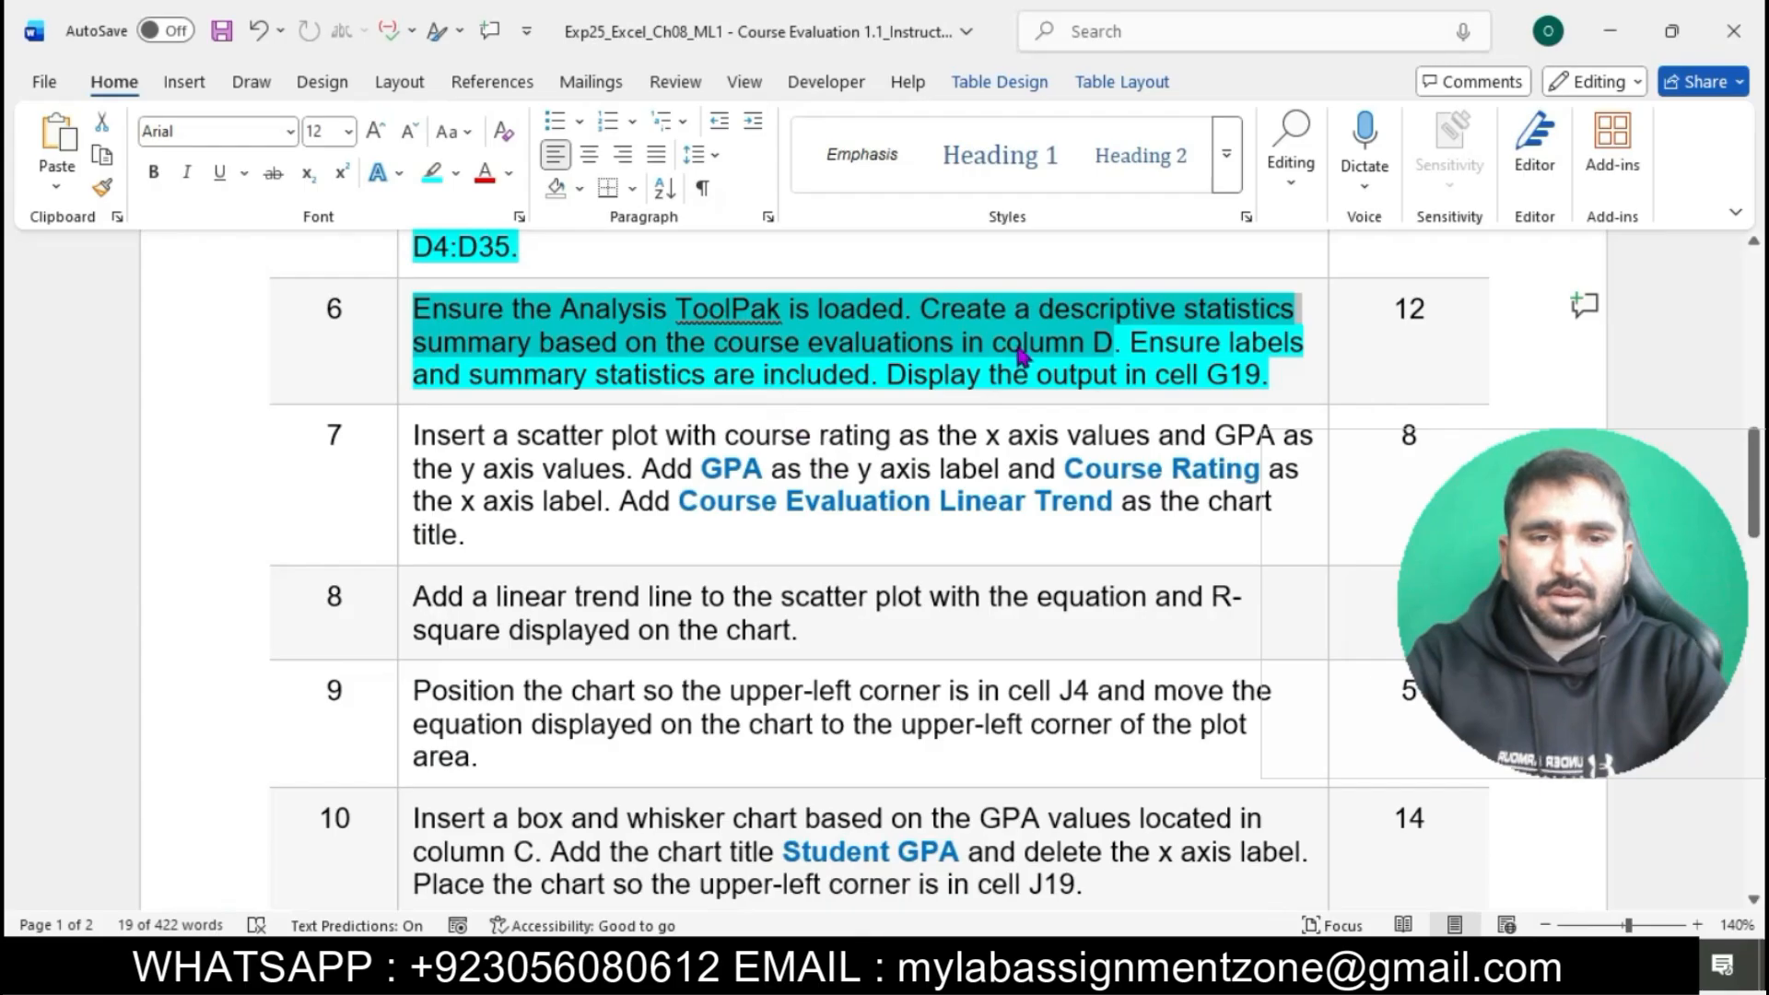
{"action": "mouse_move", "coordinate": [1002, 967]}
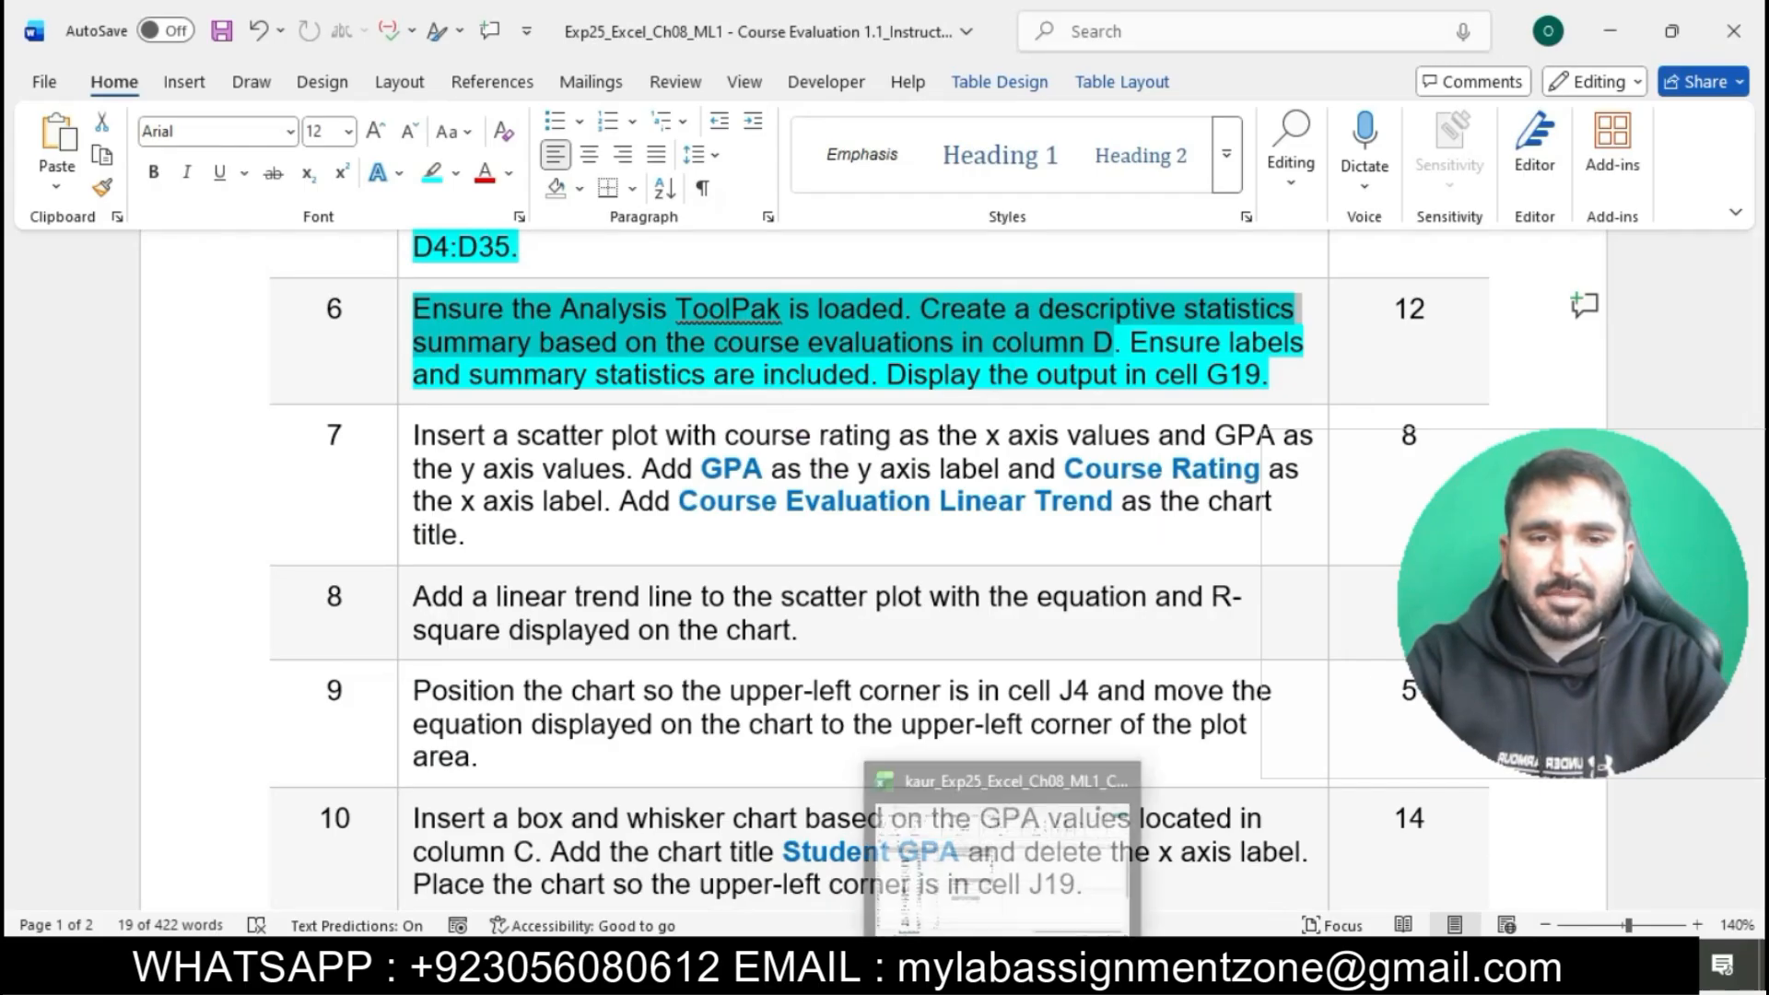
{"action": "left_click", "coordinate": [1002, 857]}
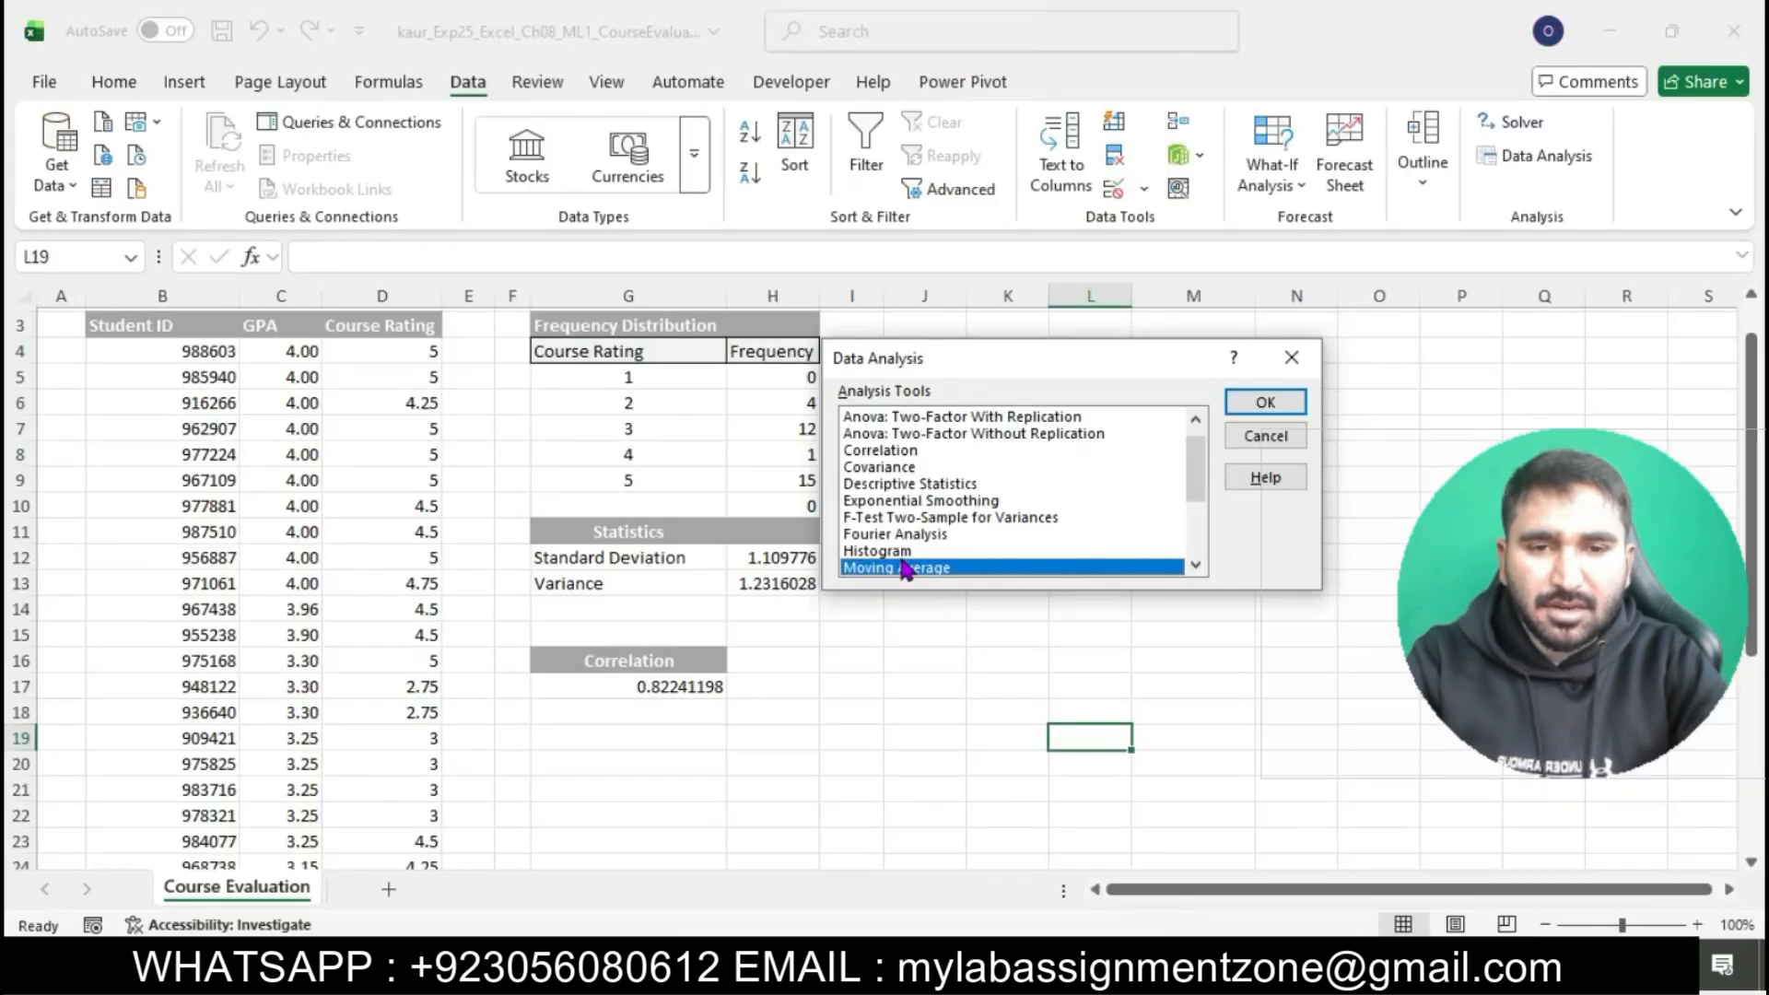
{"action": "left_click", "coordinate": [955, 484]}
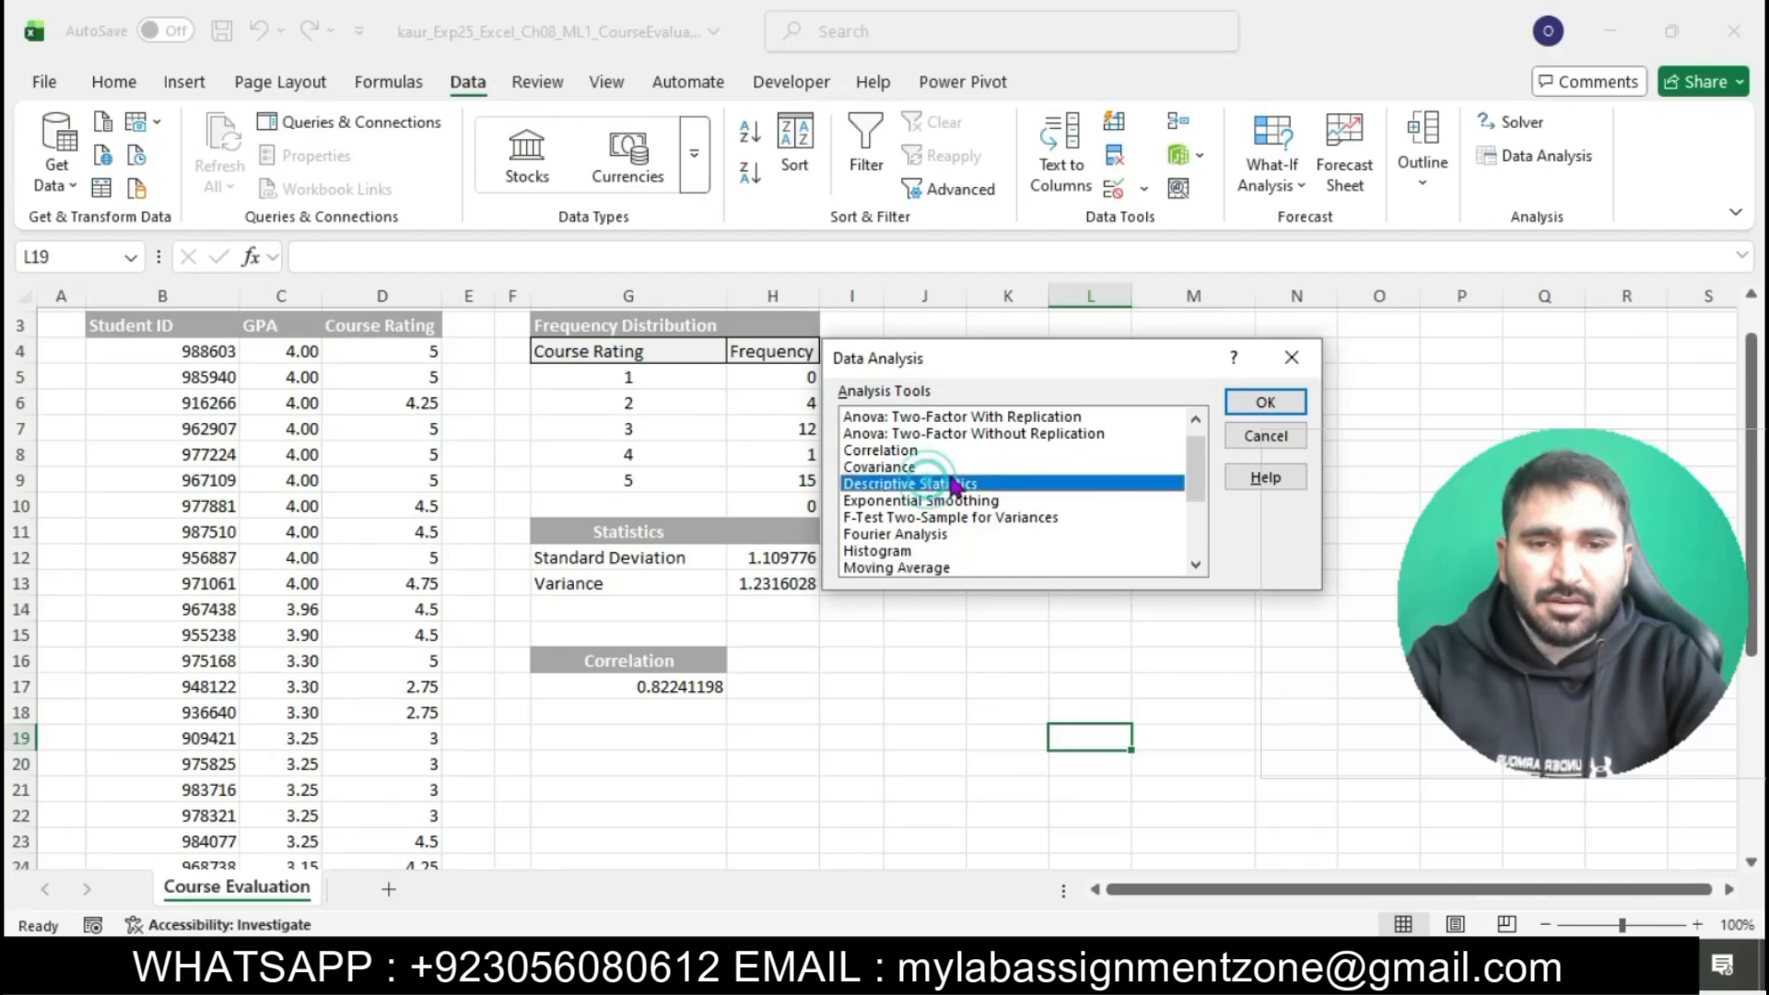
{"action": "left_click", "coordinate": [1262, 403]}
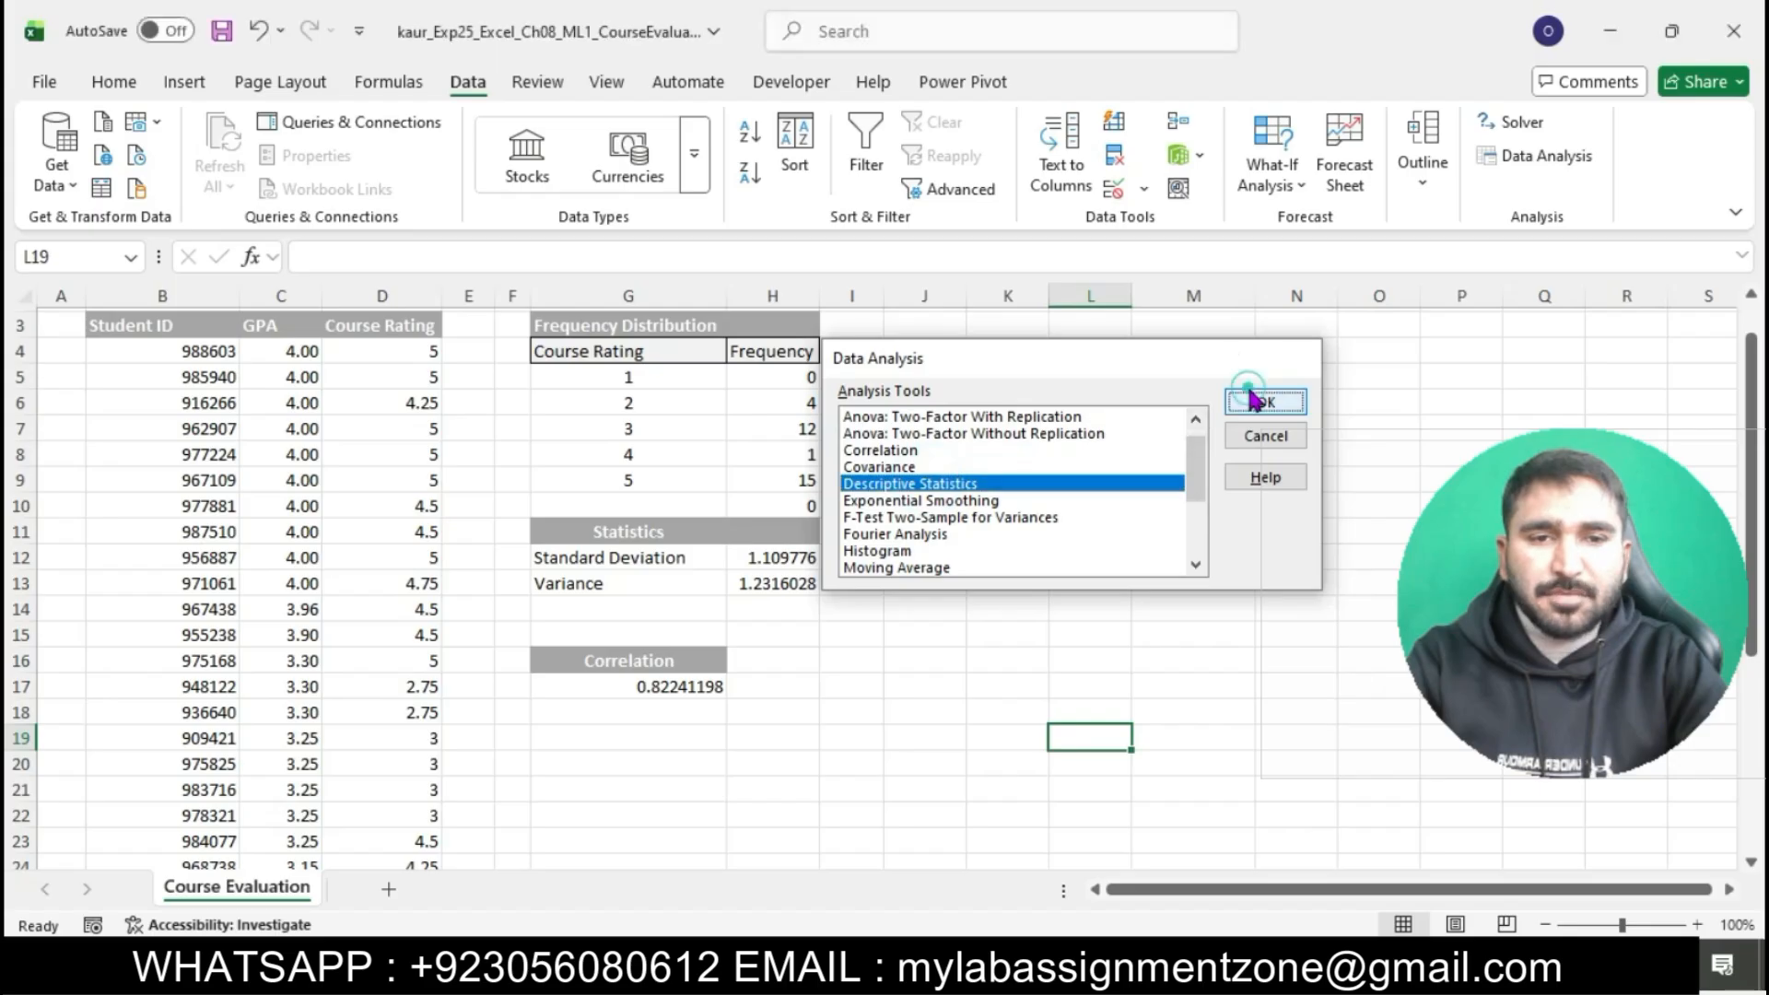
- Recheck step 6 in Word, then set the Descriptive Statistics input range in Excel to the Course Rating column, $D$3:$D$35
{"action": "left_click", "coordinate": [954, 968]}
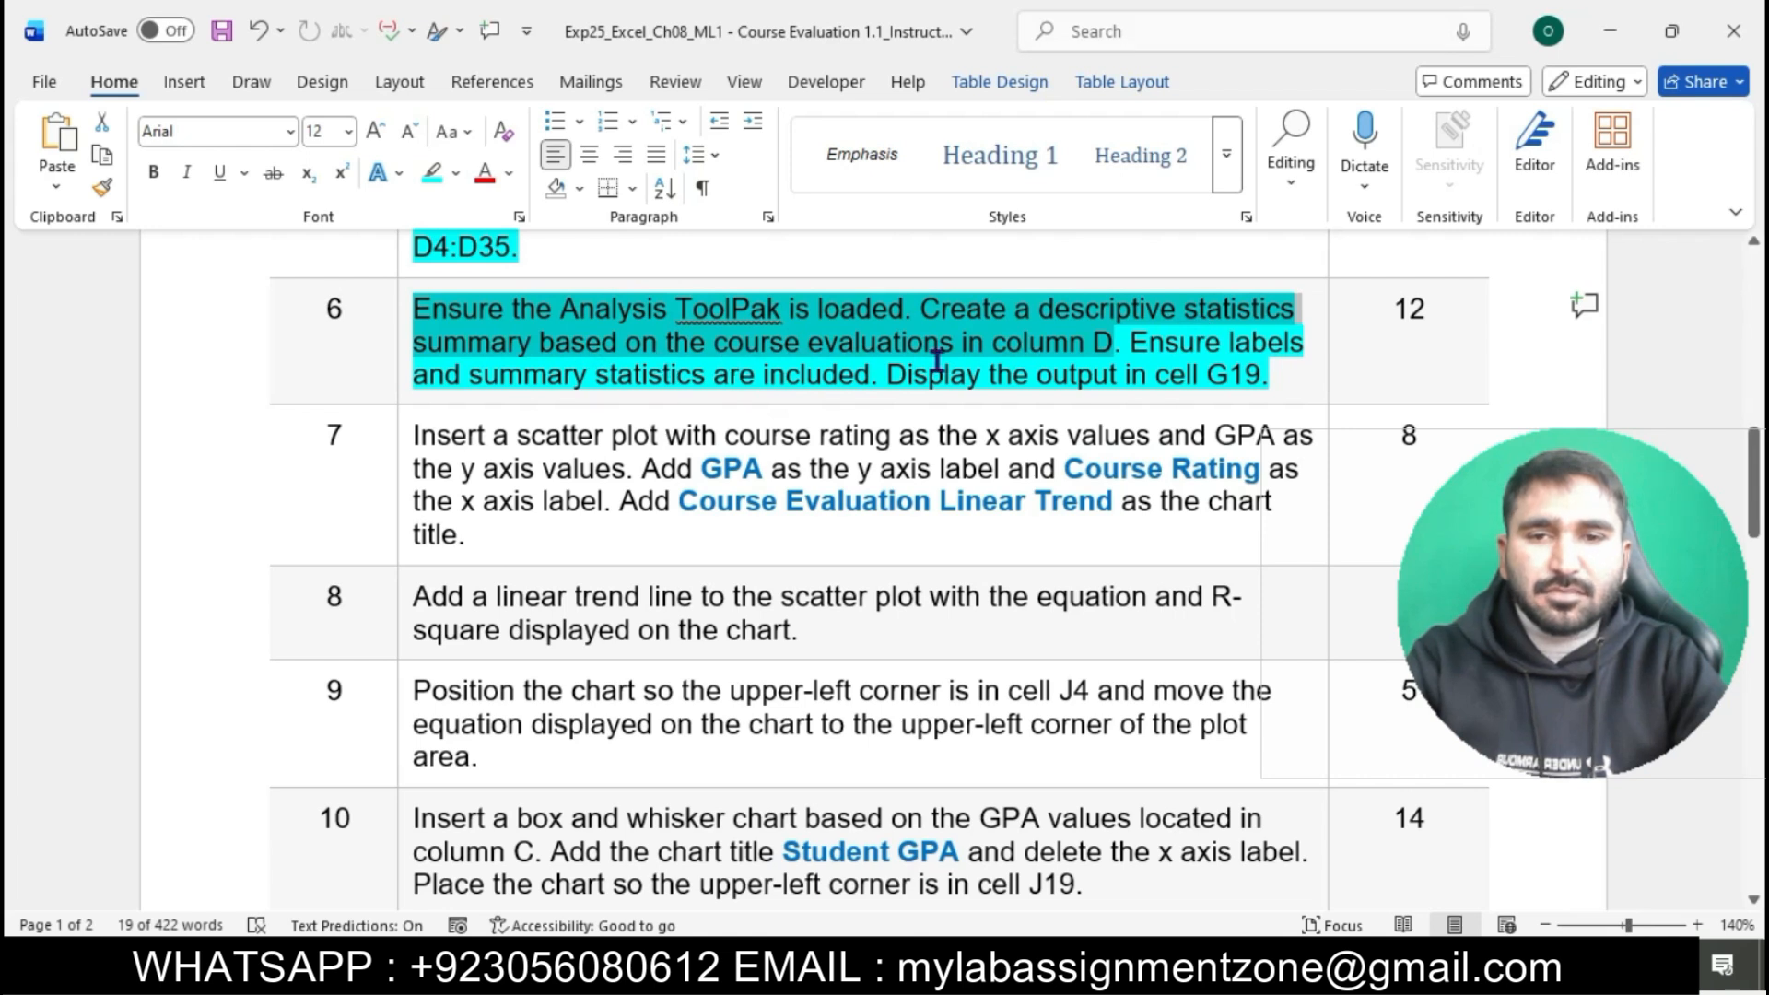
{"action": "left_click", "coordinate": [1030, 968]}
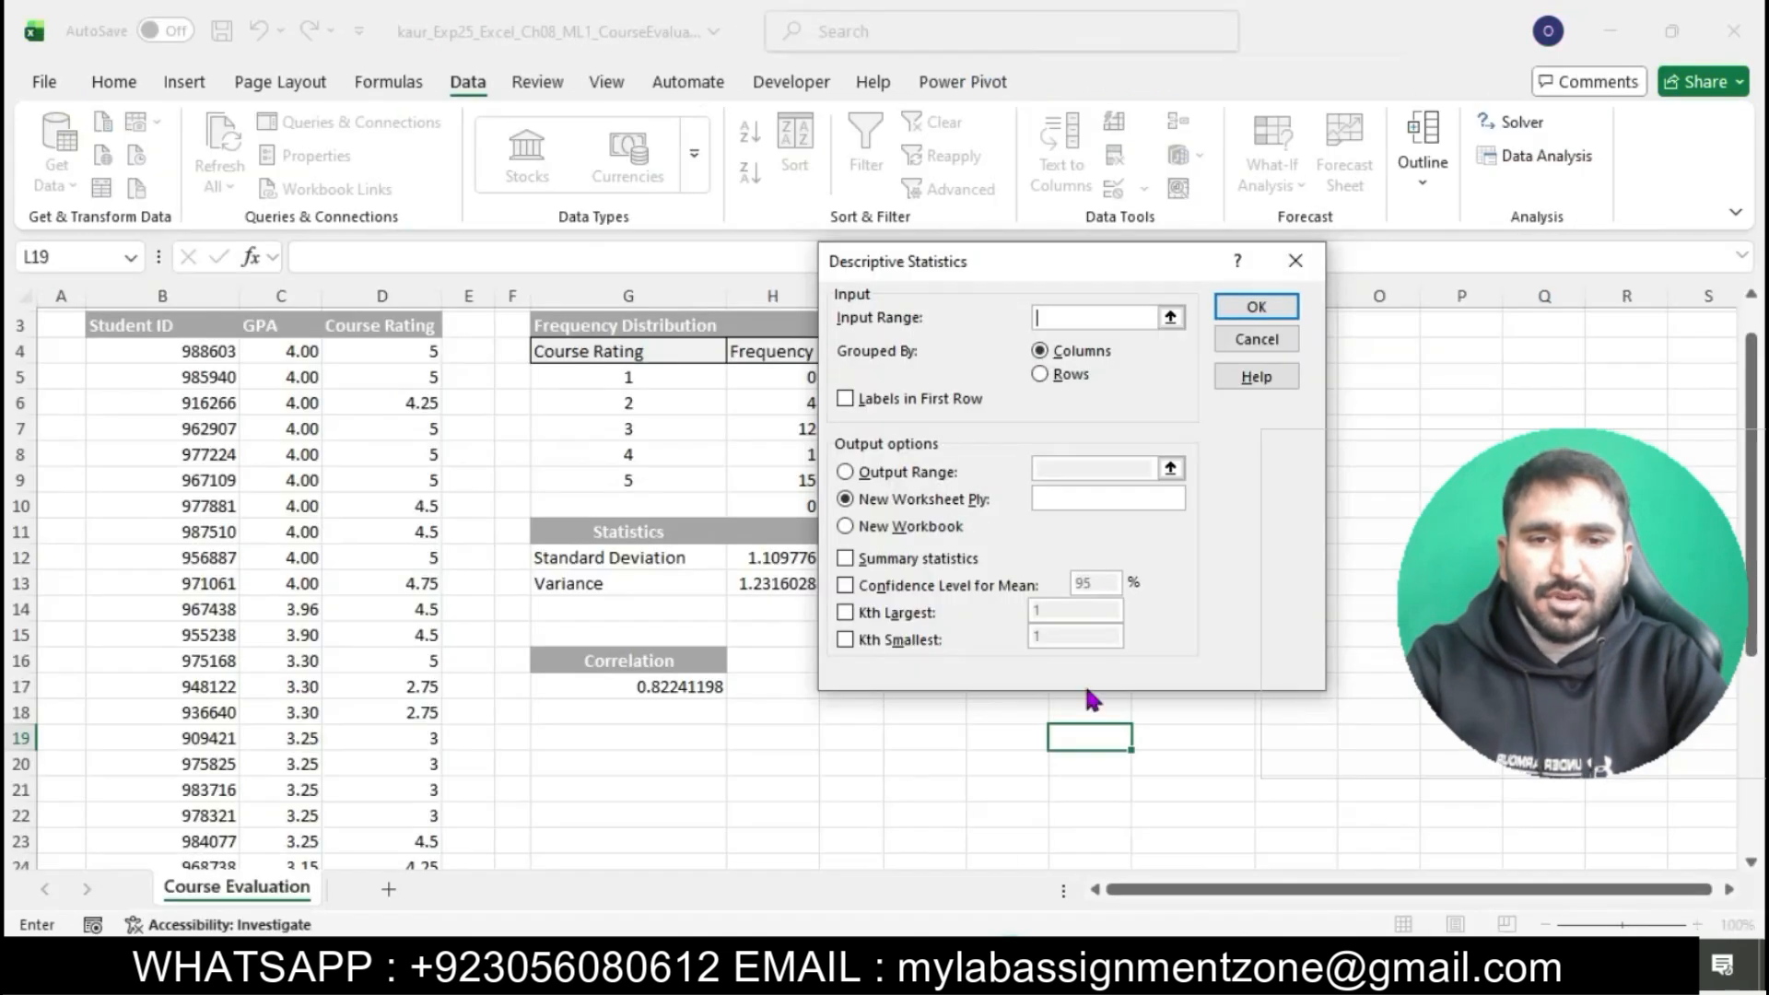
{"action": "left_click_drag", "start_coordinate": [394, 328], "coordinate": [406, 813]}
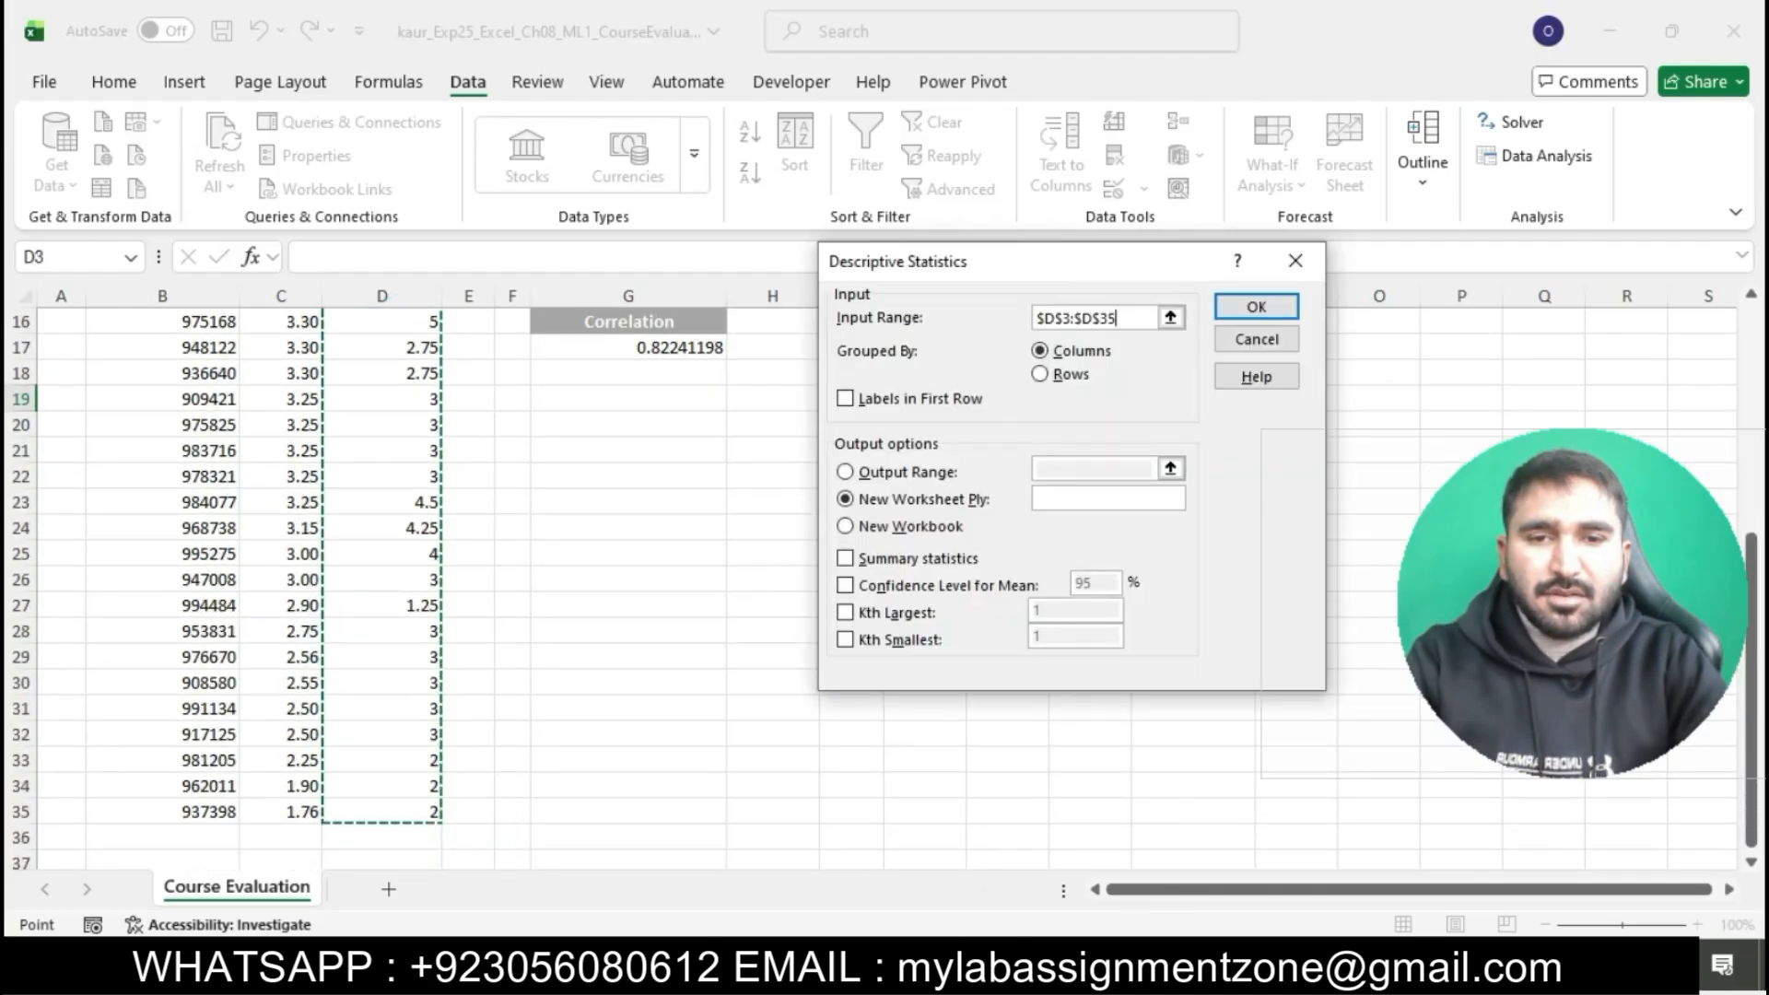
- Review the label and summary requirements in Word, and enable Summary statistics and Labels in First Row for the analysis in Excel
{"action": "left_click", "coordinate": [1025, 967]}
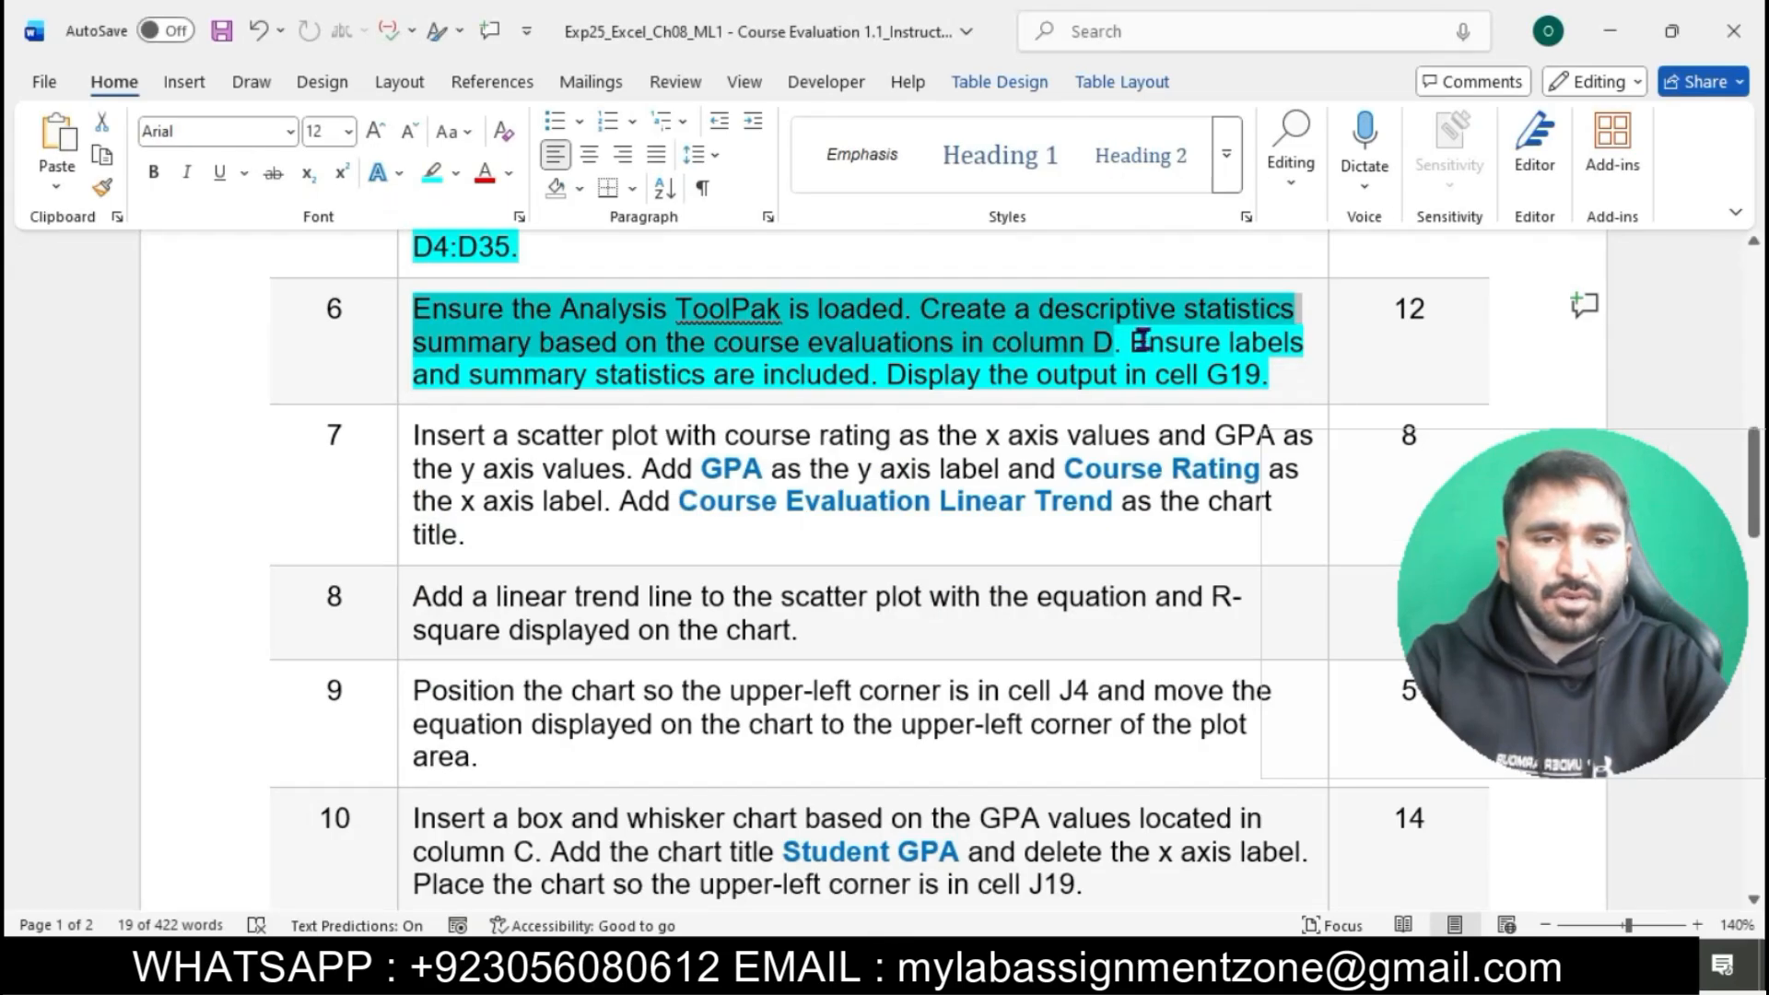
{"action": "left_click_drag", "start_coordinate": [1140, 341], "coordinate": [876, 391]}
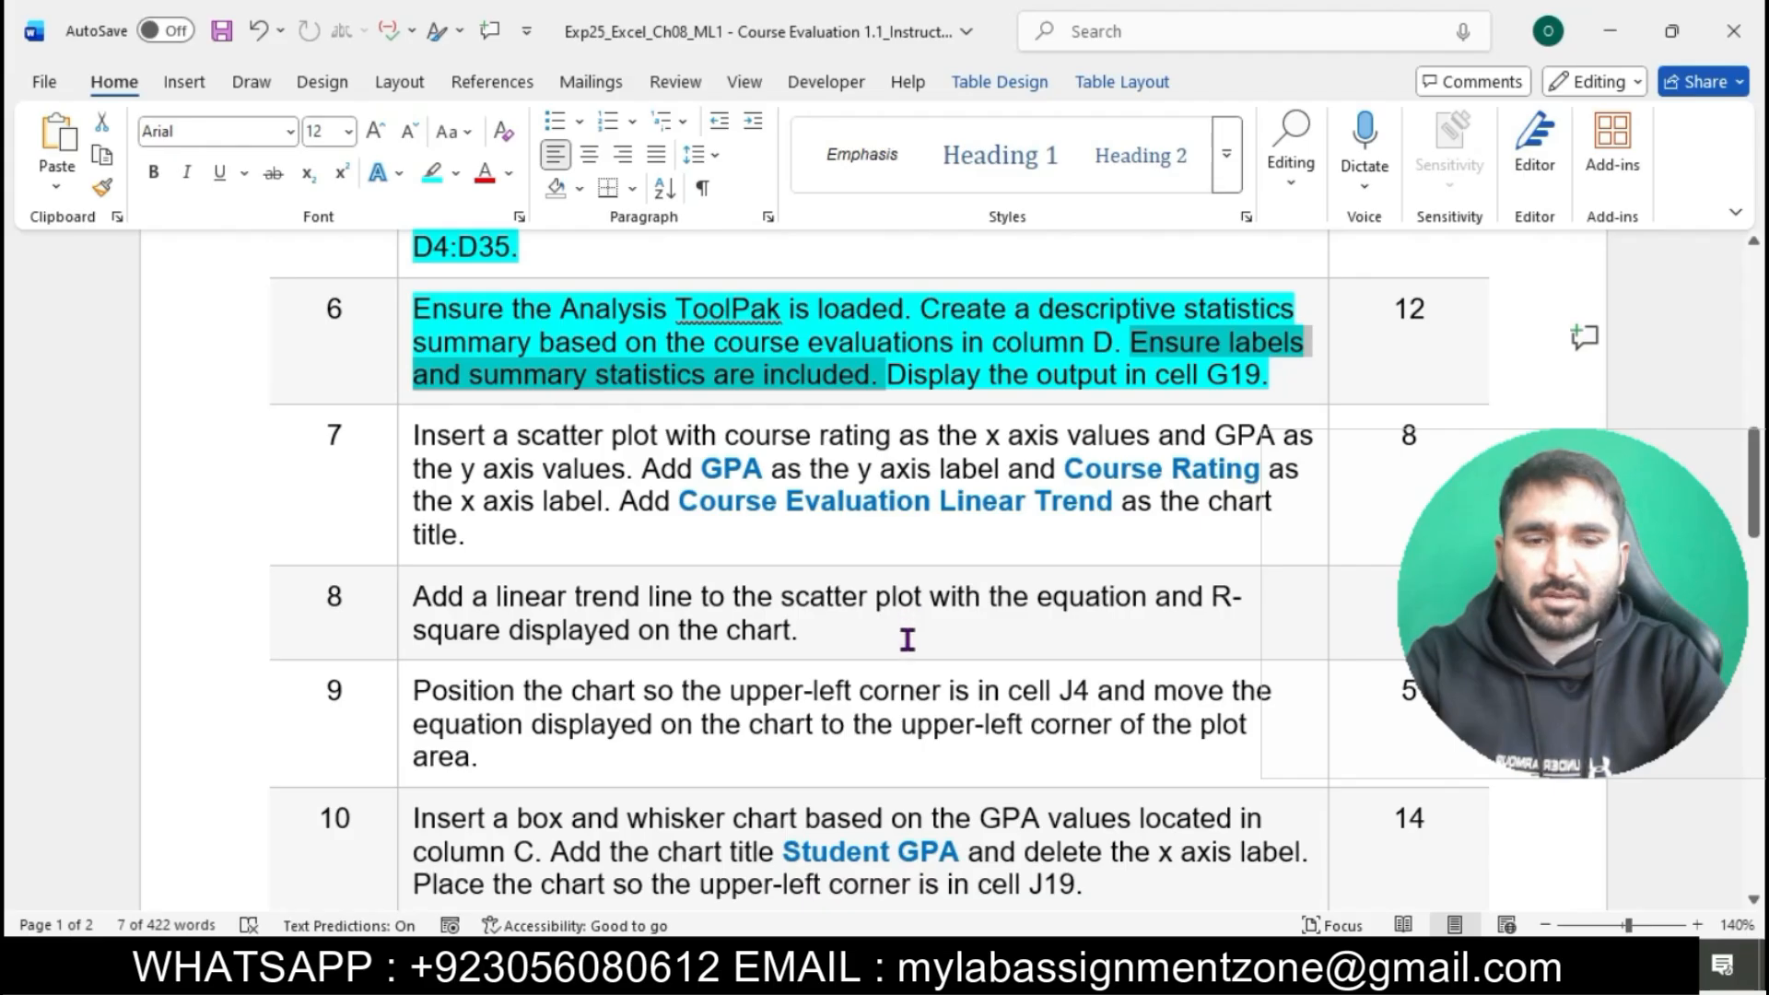
{"action": "left_click", "coordinate": [973, 968]}
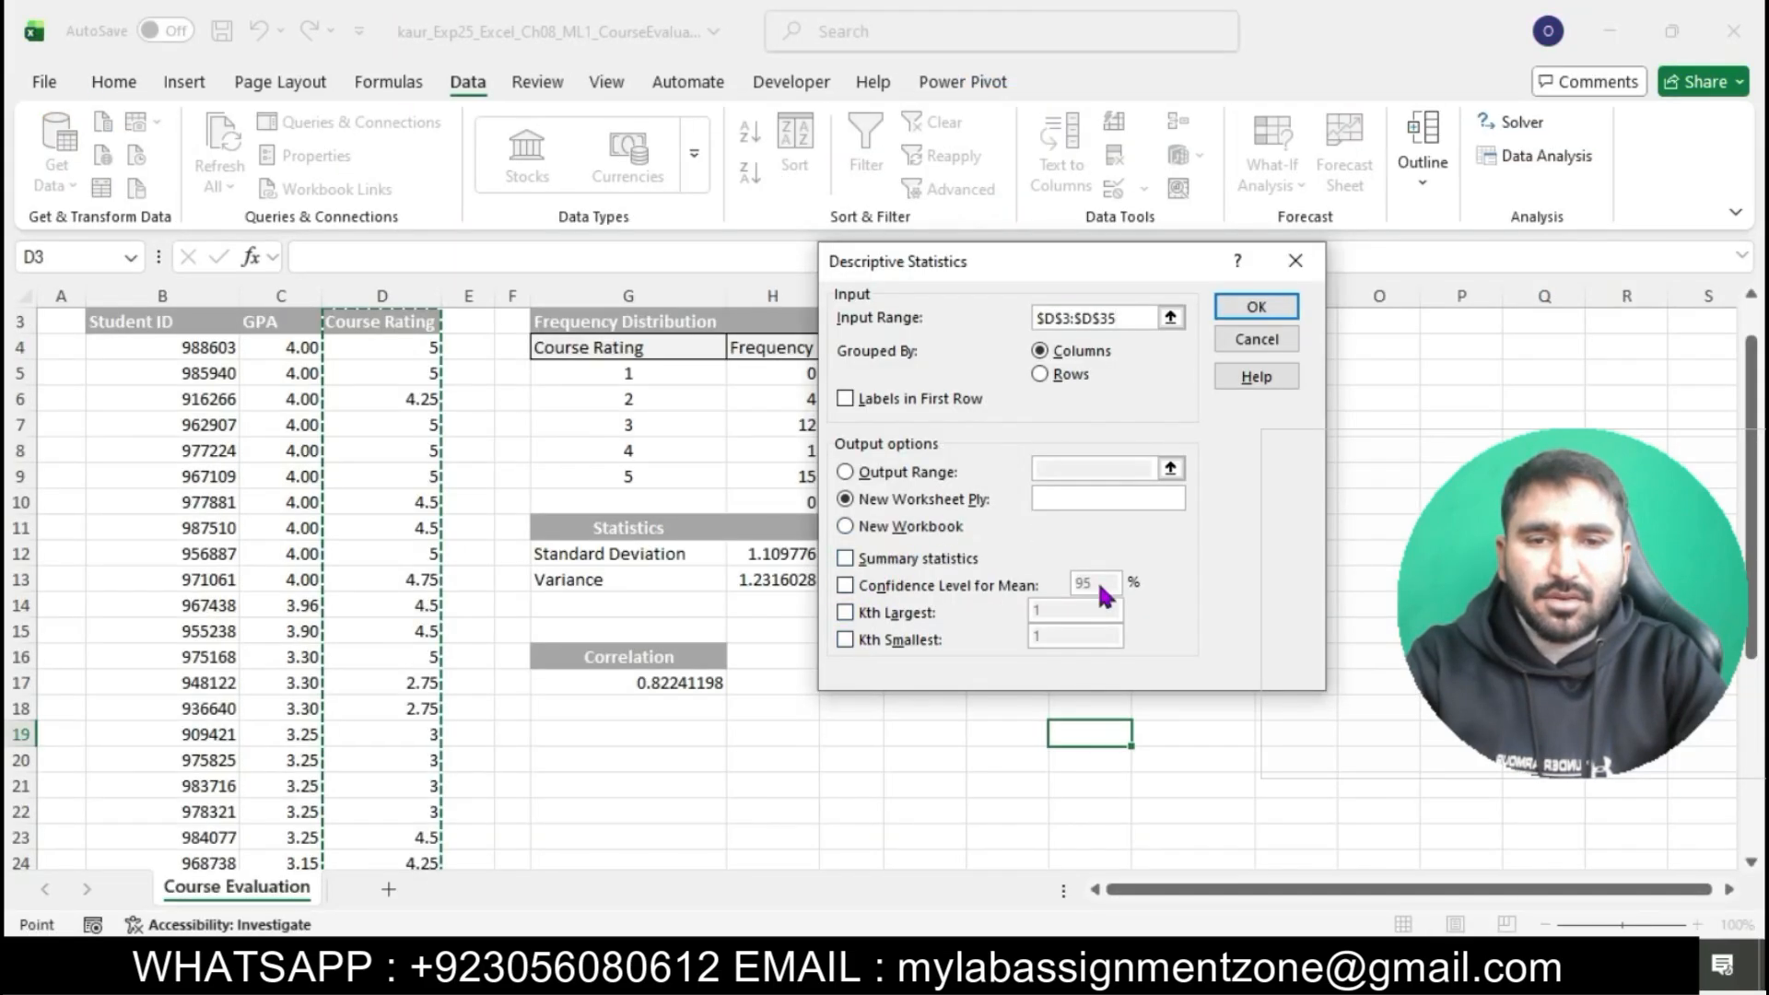
{"action": "left_click", "coordinate": [848, 561]}
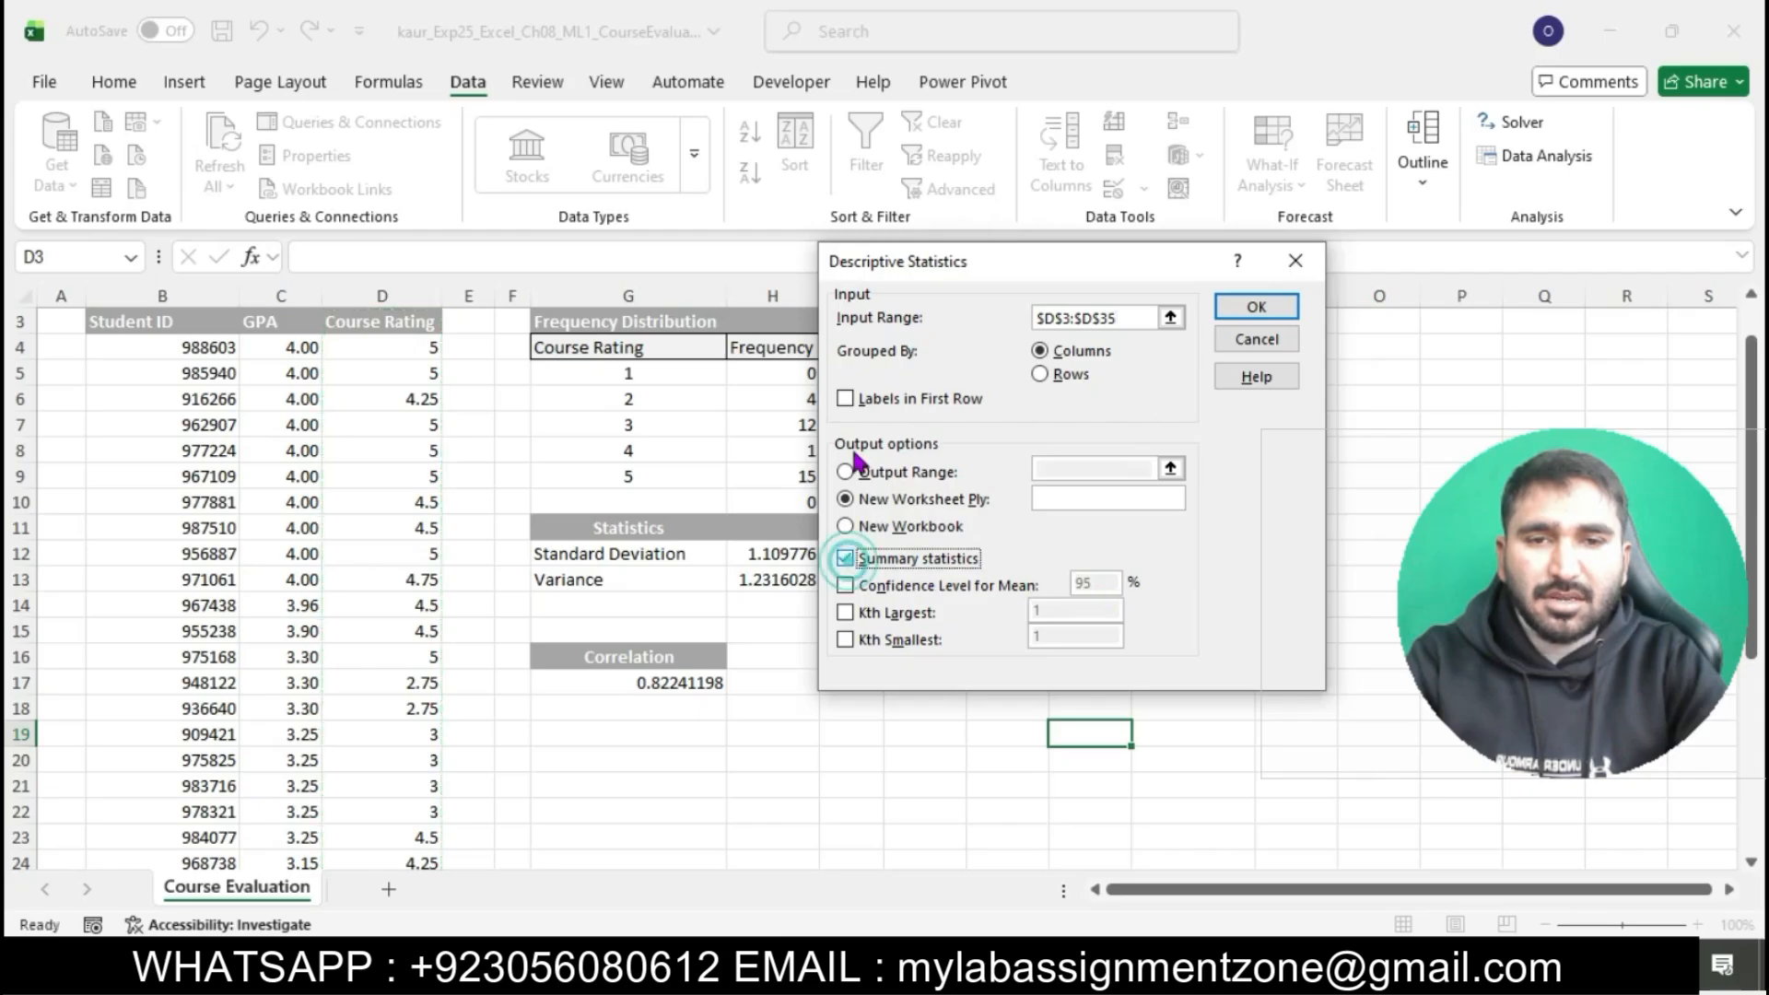
{"action": "left_click", "coordinate": [845, 399]}
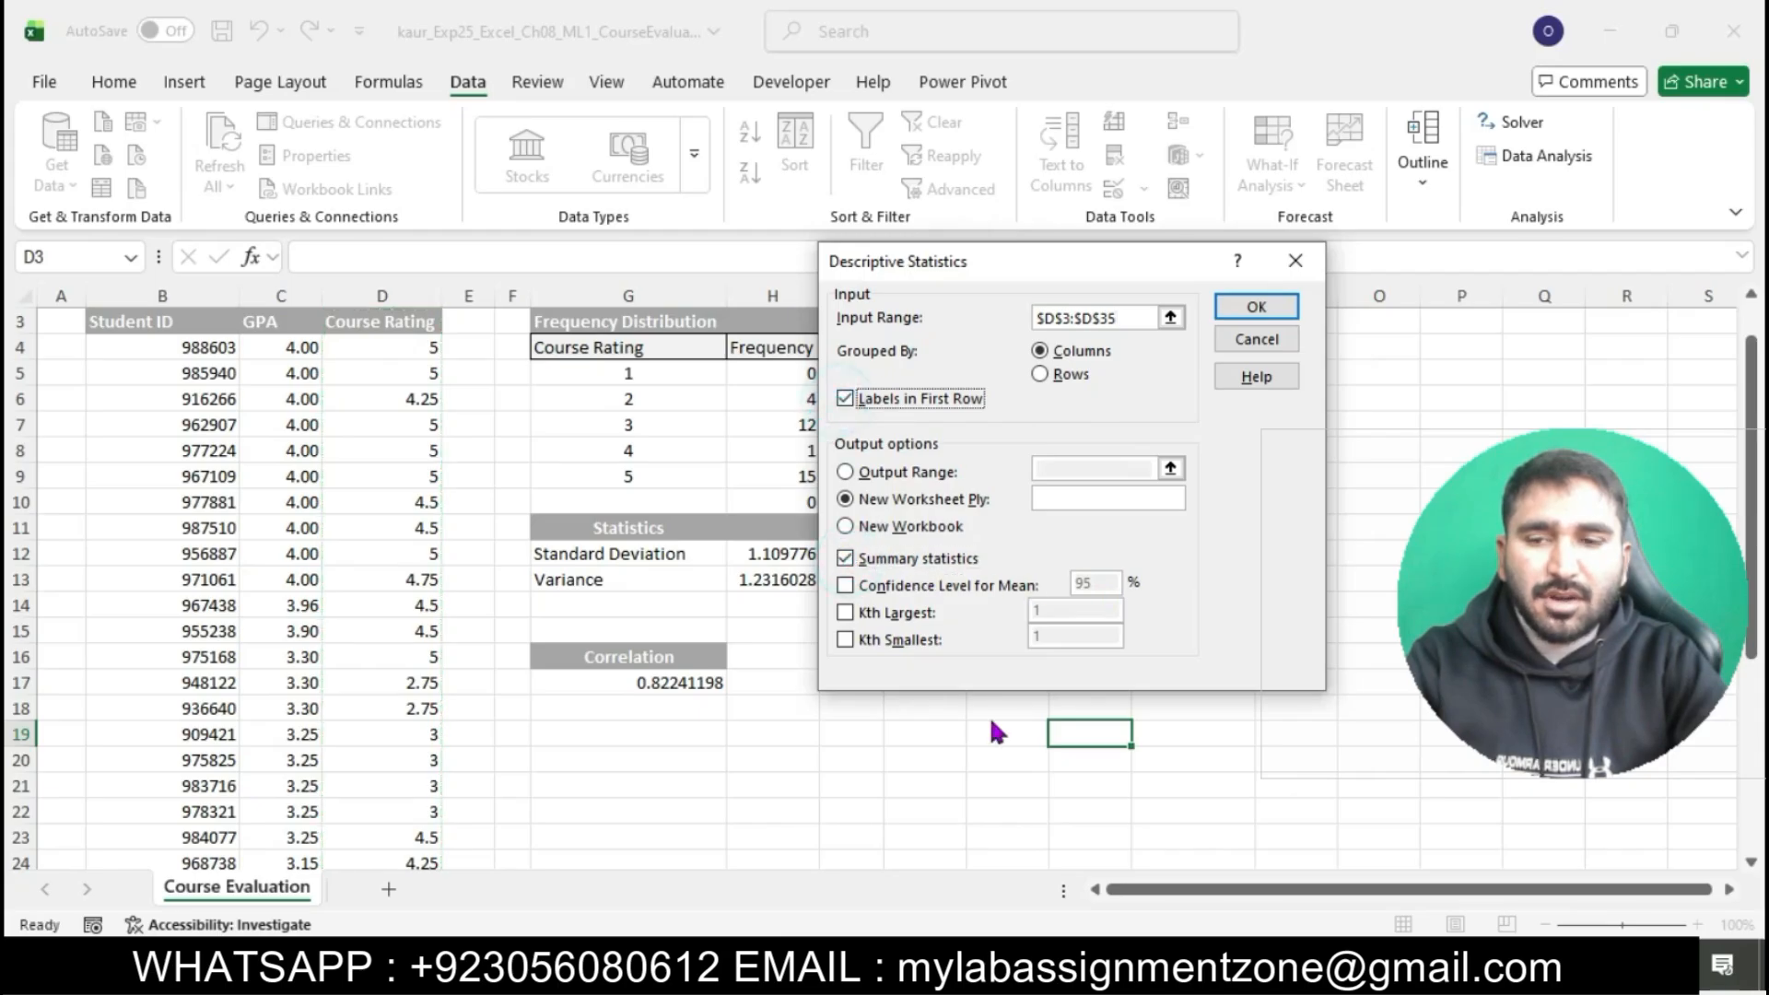
- Recheck the required output cell in Word, then set the Descriptive Statistics output range in Excel to $G$19 and generate the summary
{"action": "left_click", "coordinate": [935, 969]}
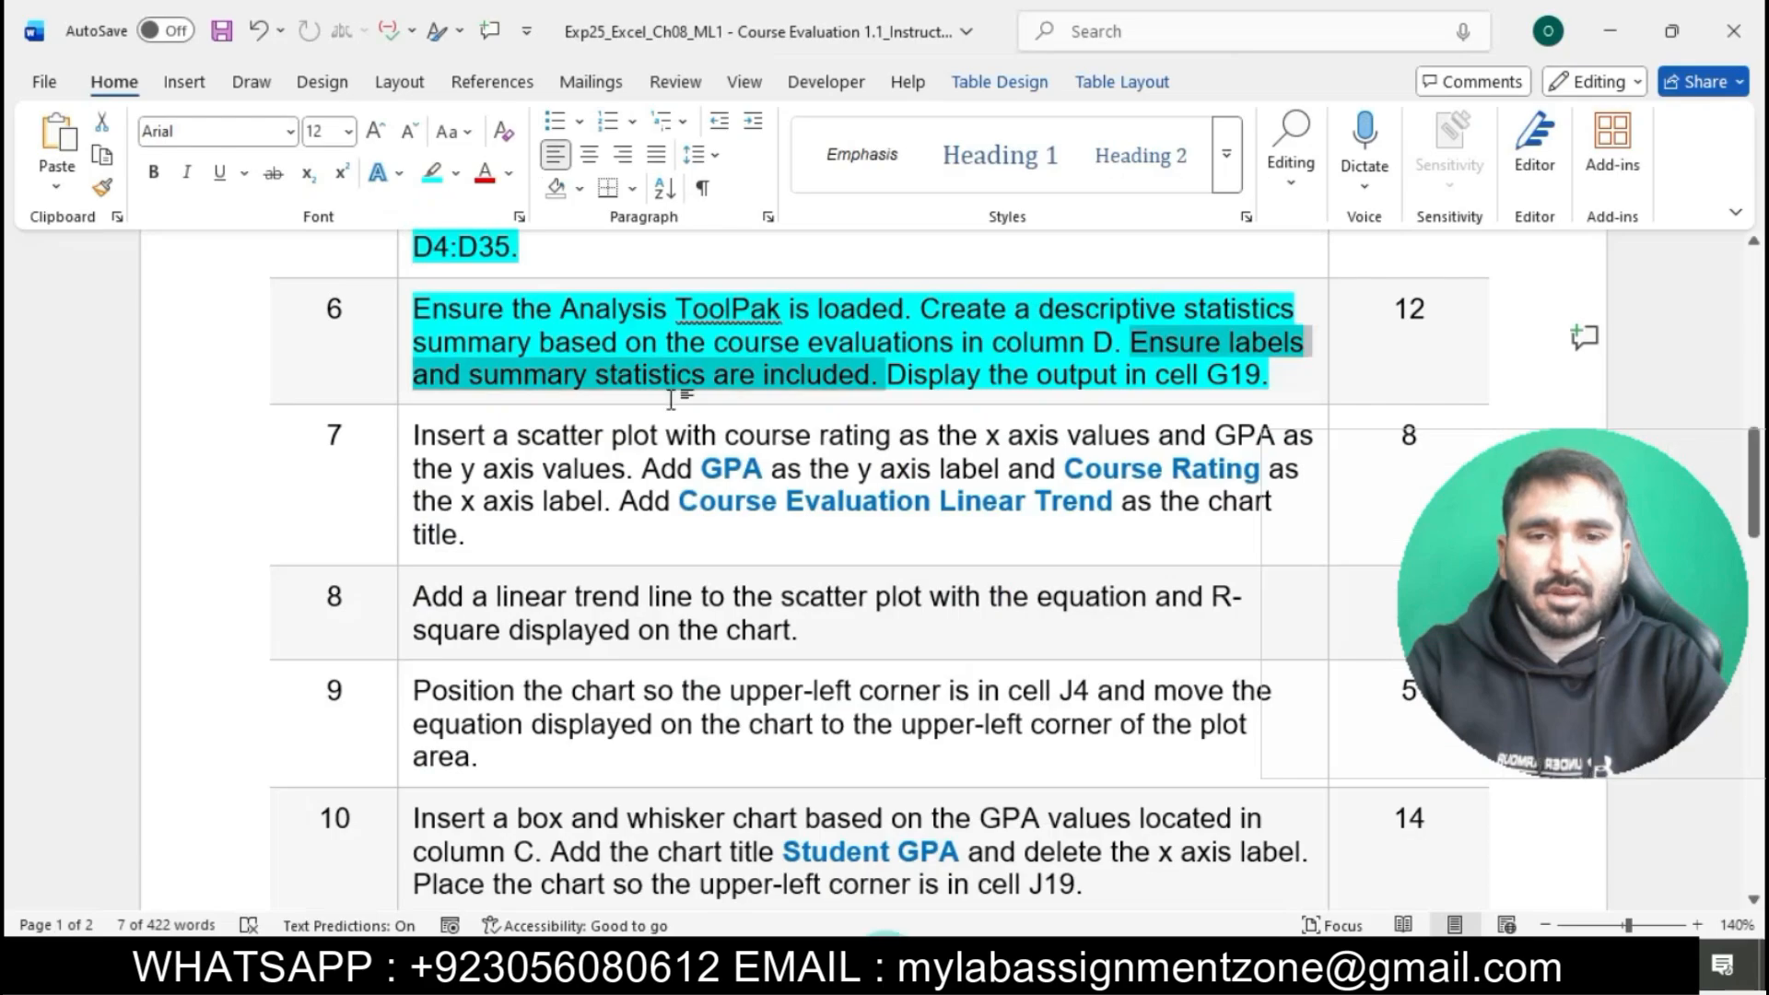
{"action": "left_click_drag", "start_coordinate": [1262, 376], "coordinate": [900, 382]}
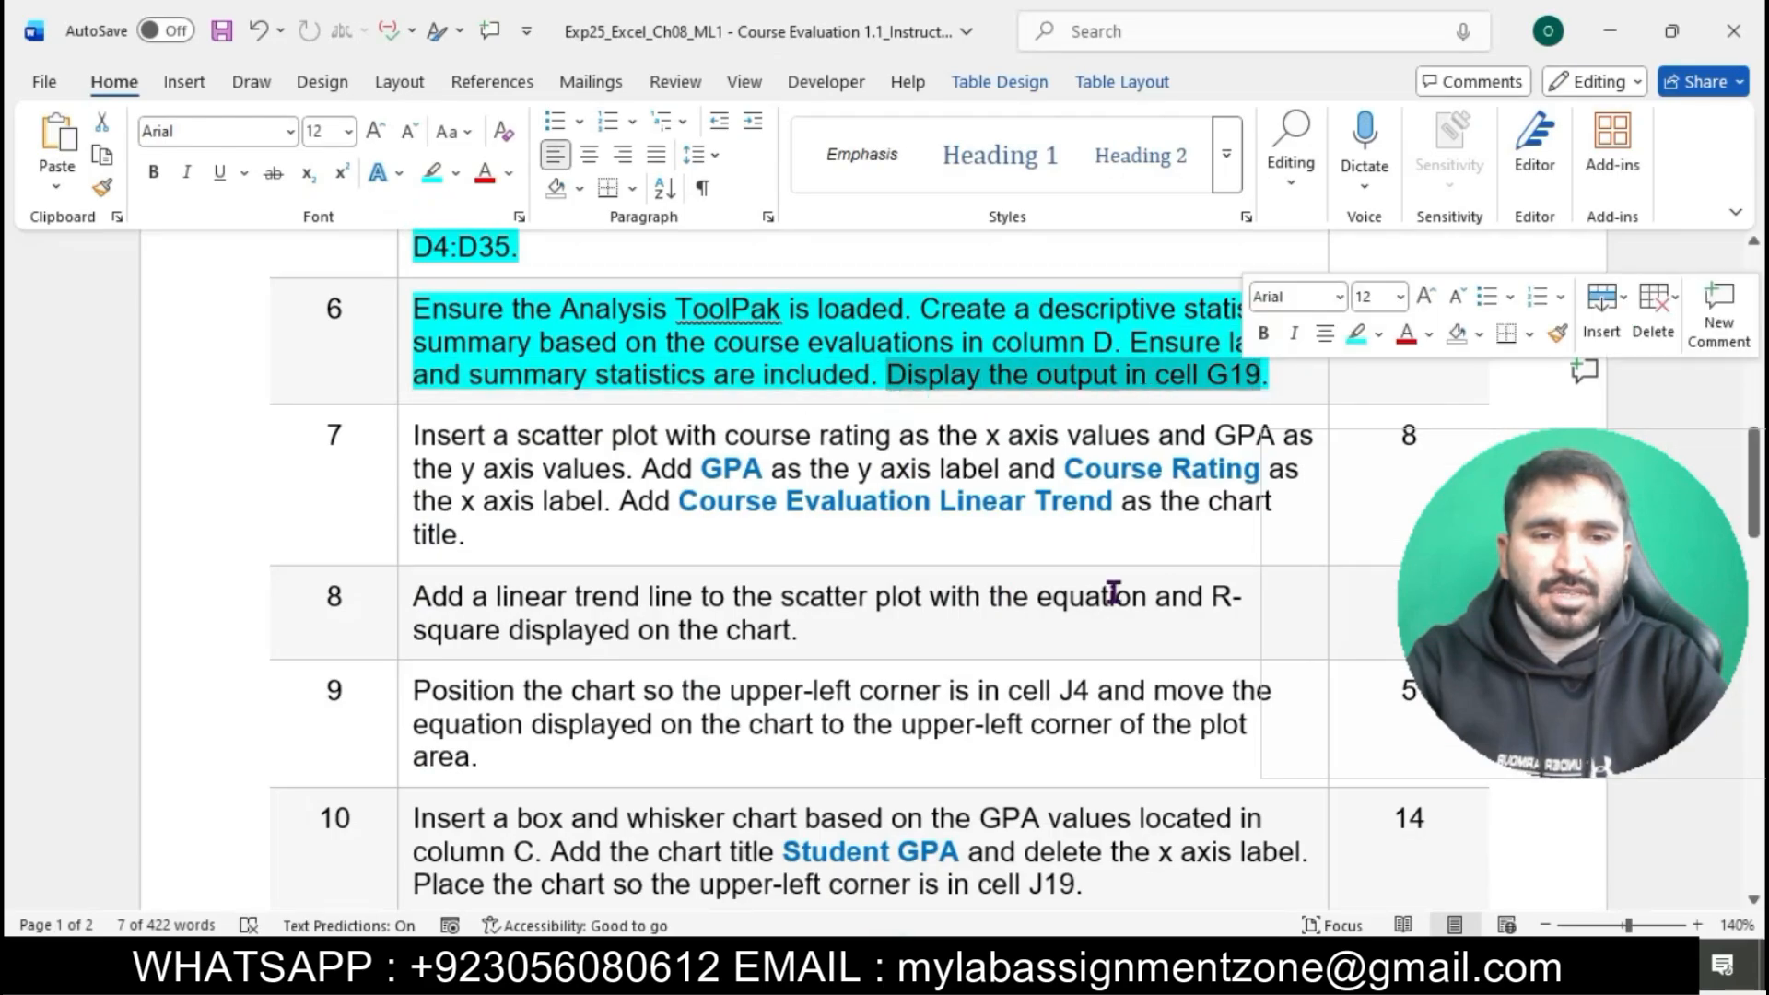
{"action": "left_click", "coordinate": [1041, 967]}
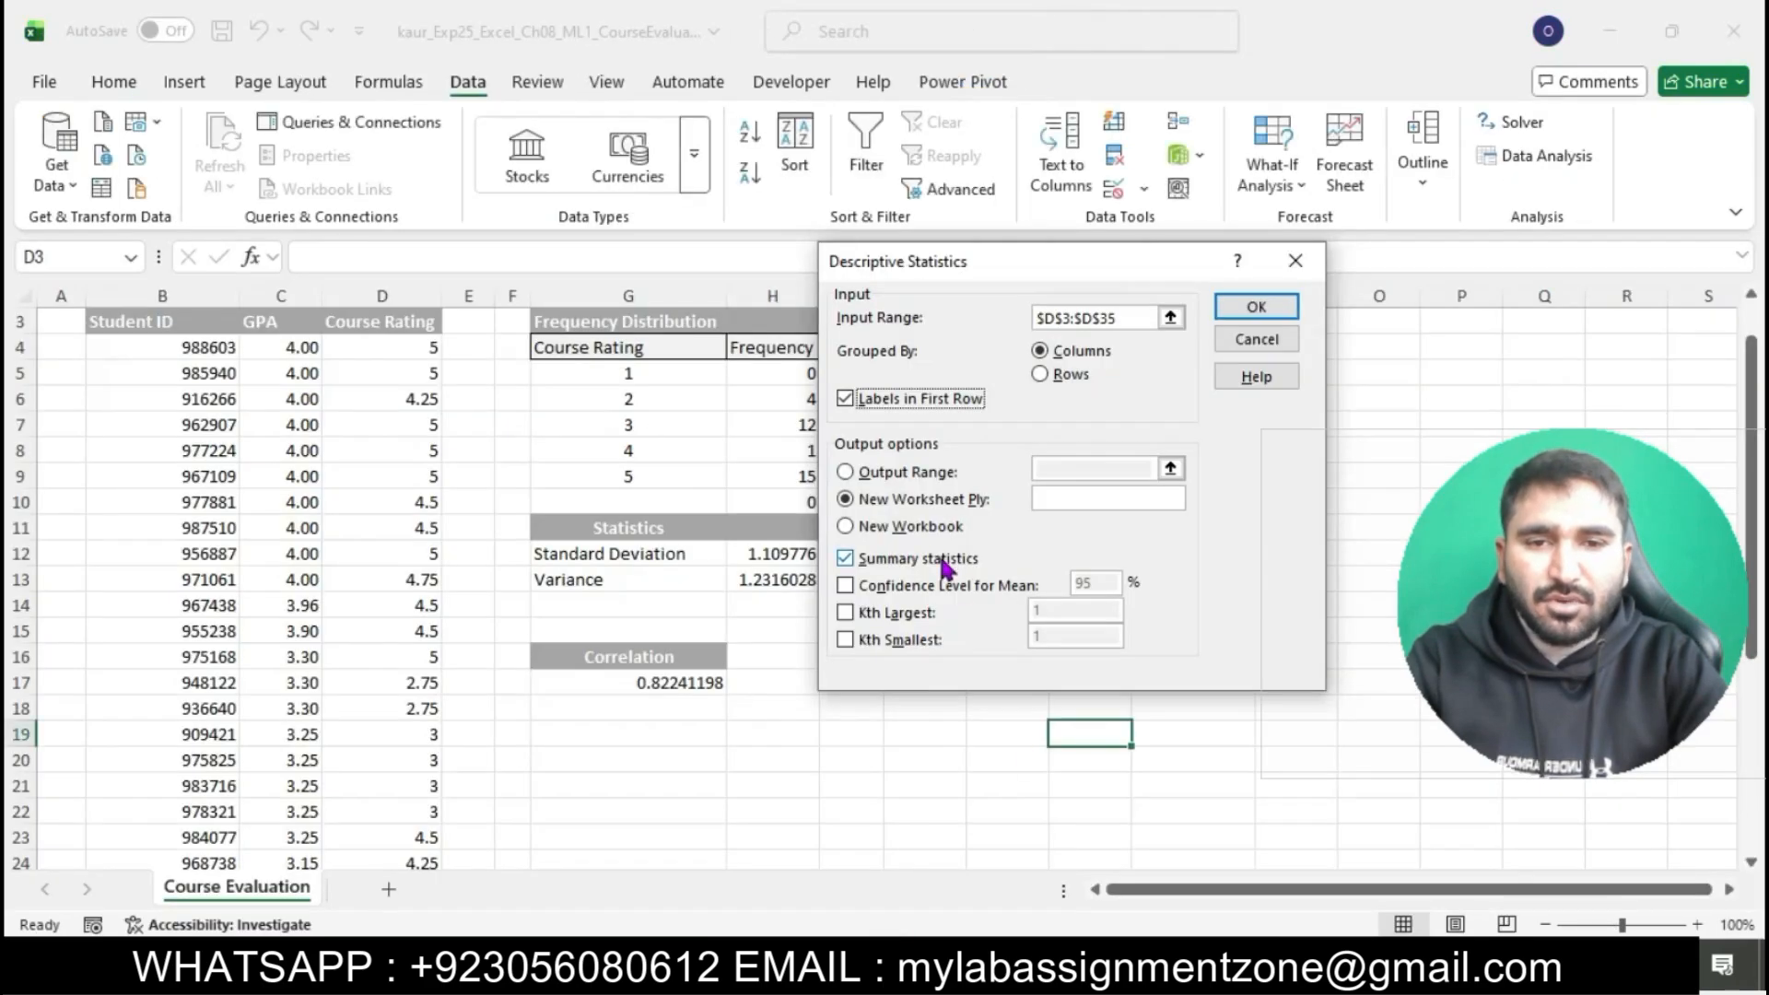
{"action": "left_click", "coordinate": [846, 472]}
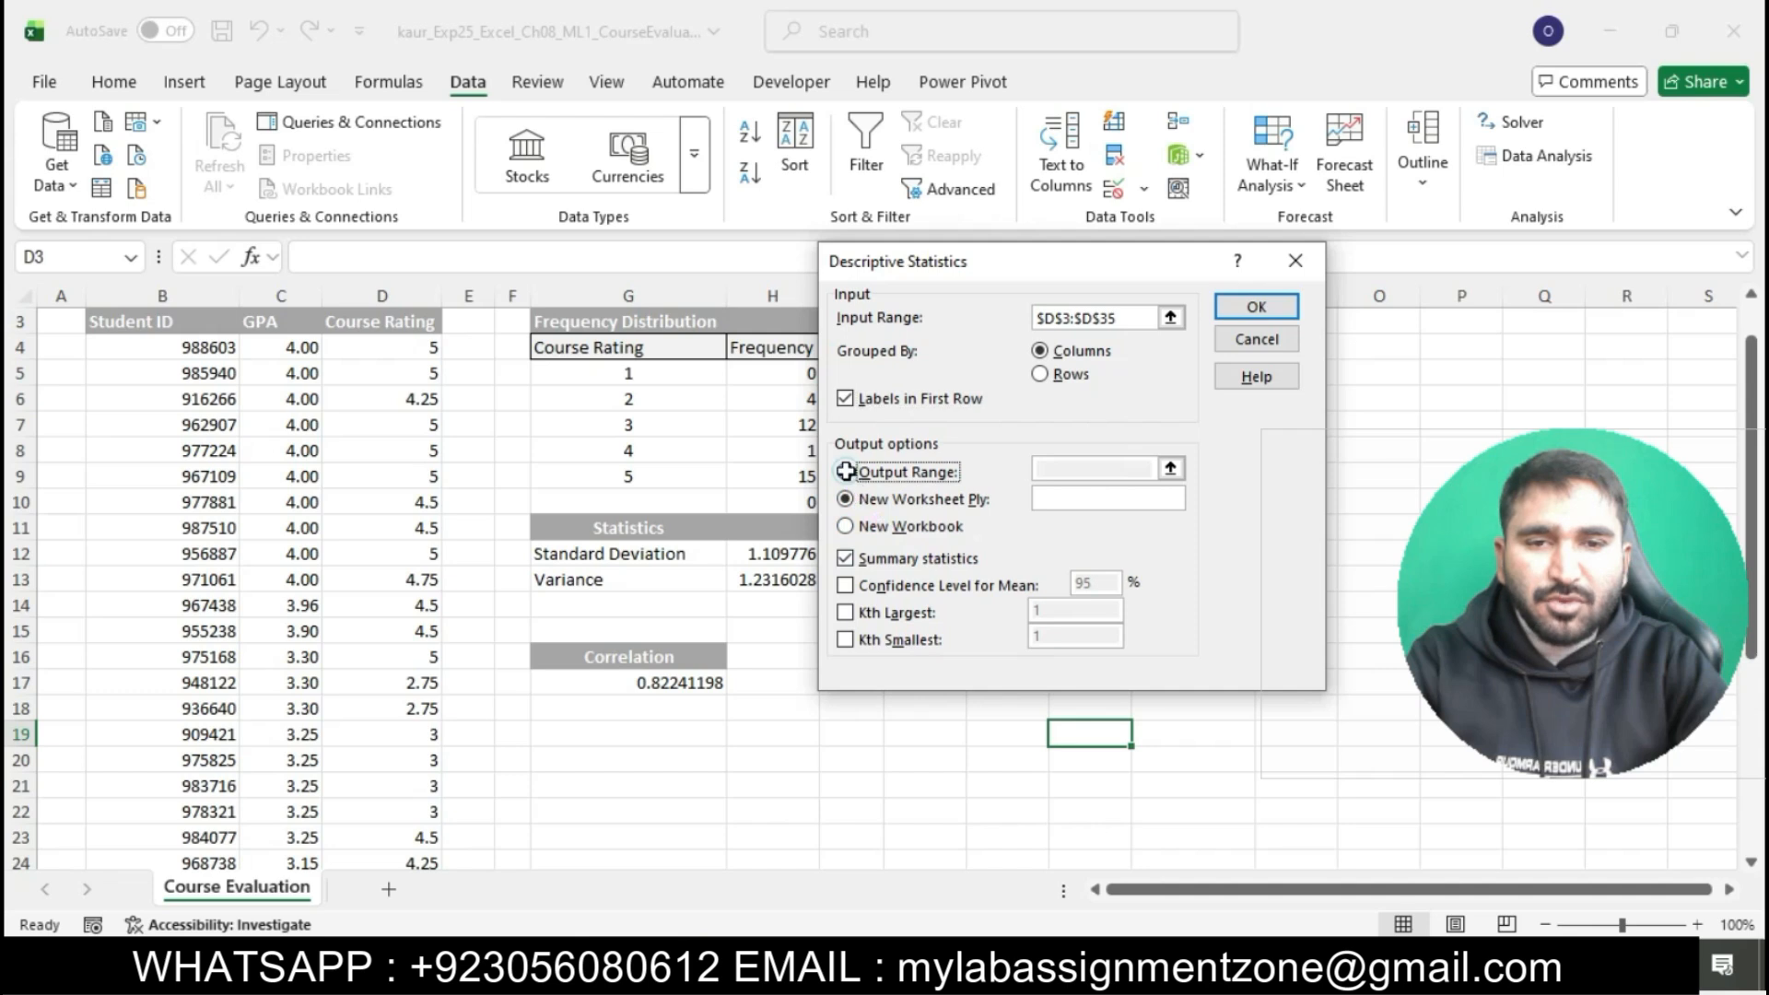
{"action": "left_click", "coordinate": [1056, 465]}
{"action": "left_click", "coordinate": [683, 734]}
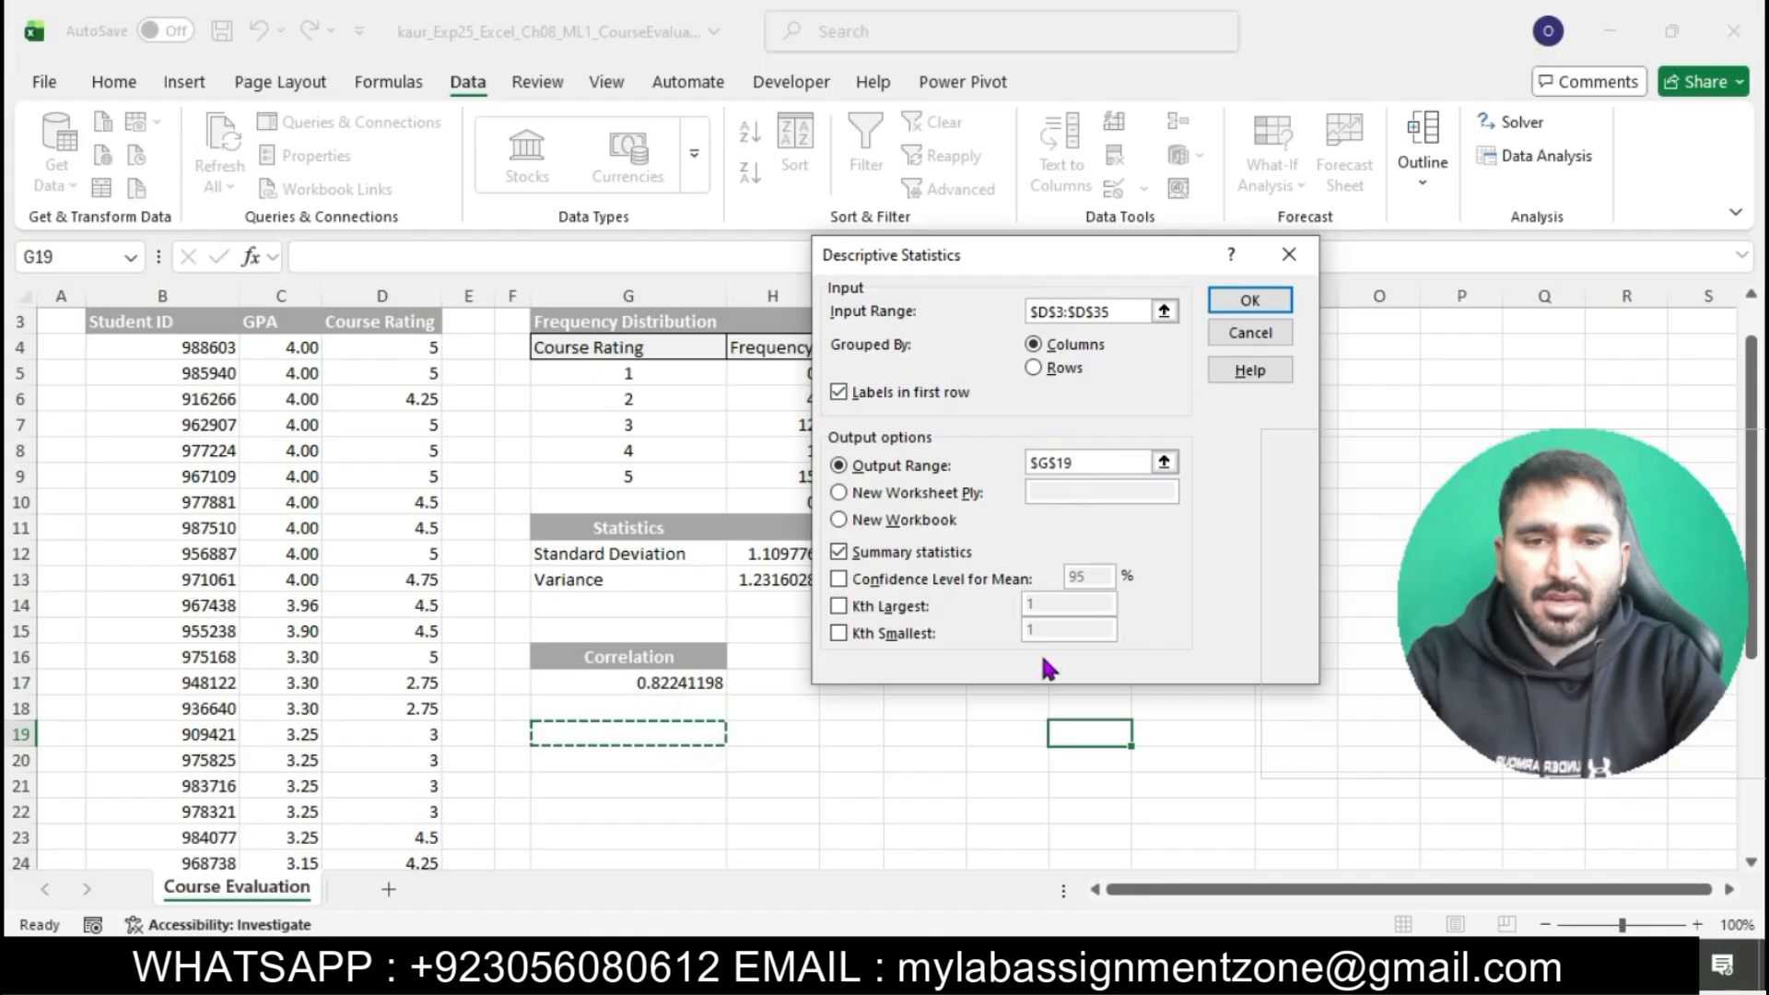
{"action": "left_click", "coordinate": [1249, 301]}
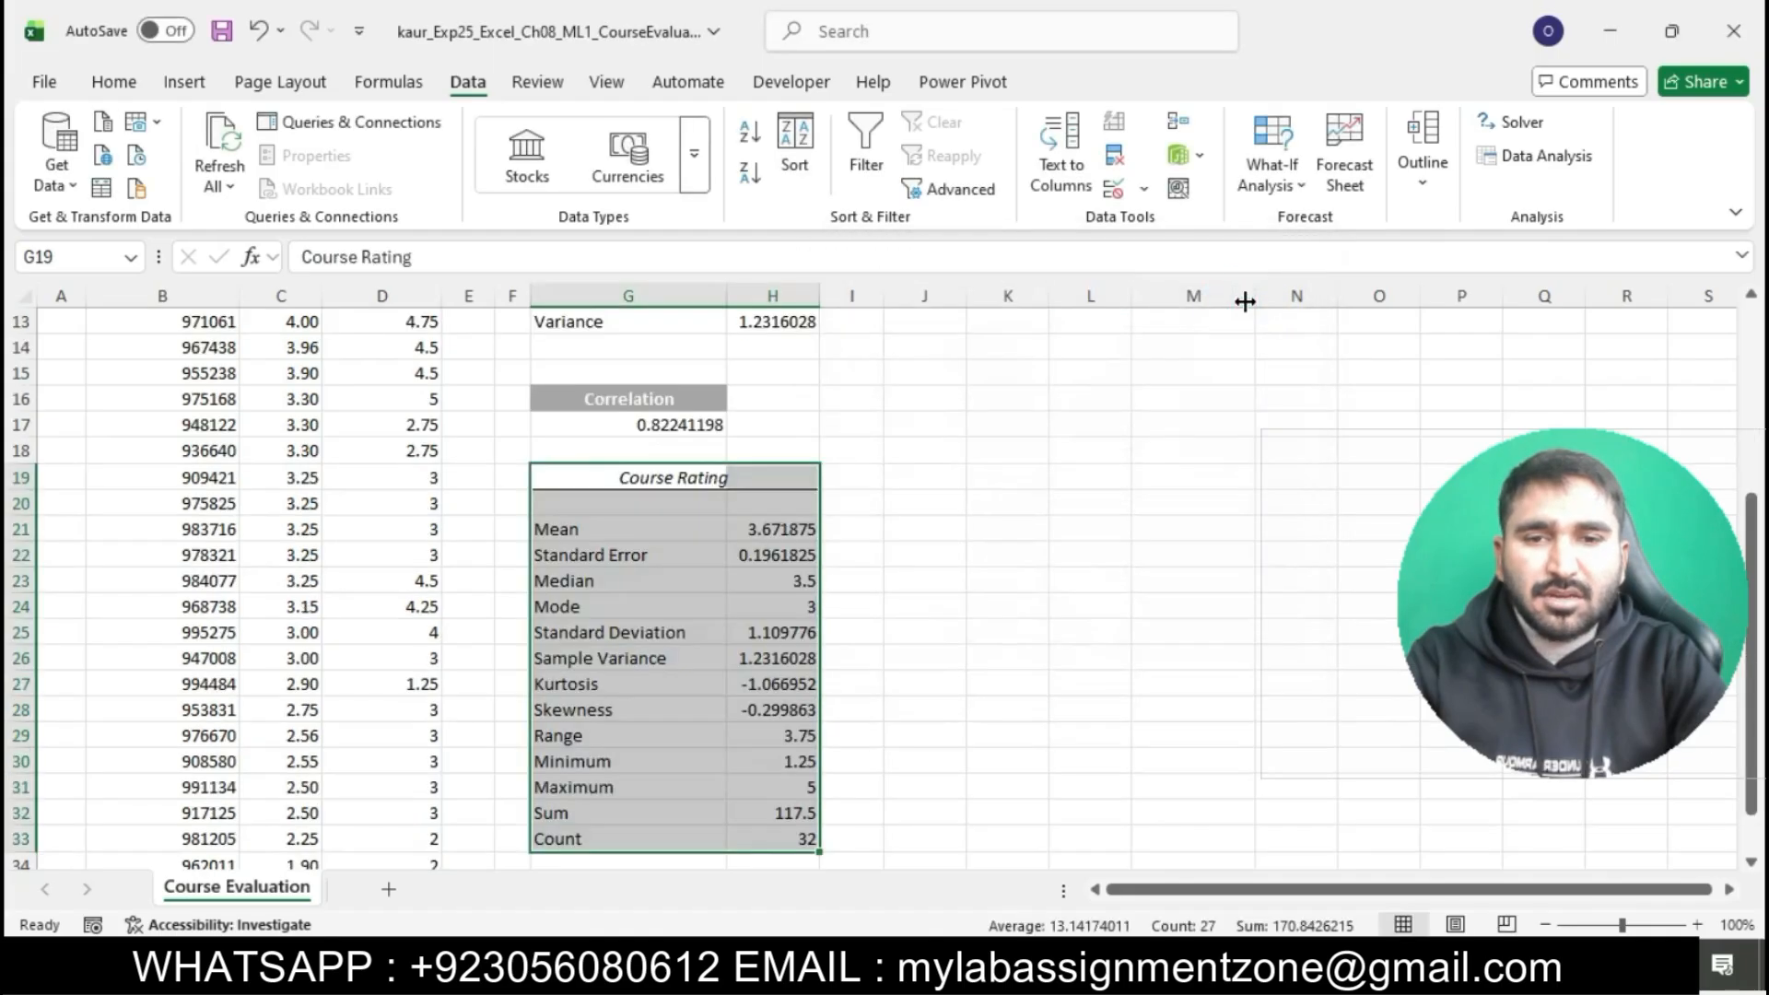
{"action": "left_click", "coordinate": [1210, 606]}
{"action": "scroll", "coordinate": [1210, 606], "scroll_direction": "down", "scroll_amount": 3}
{"action": "scroll", "coordinate": [1209, 606], "scroll_direction": "up", "scroll_amount": 7}
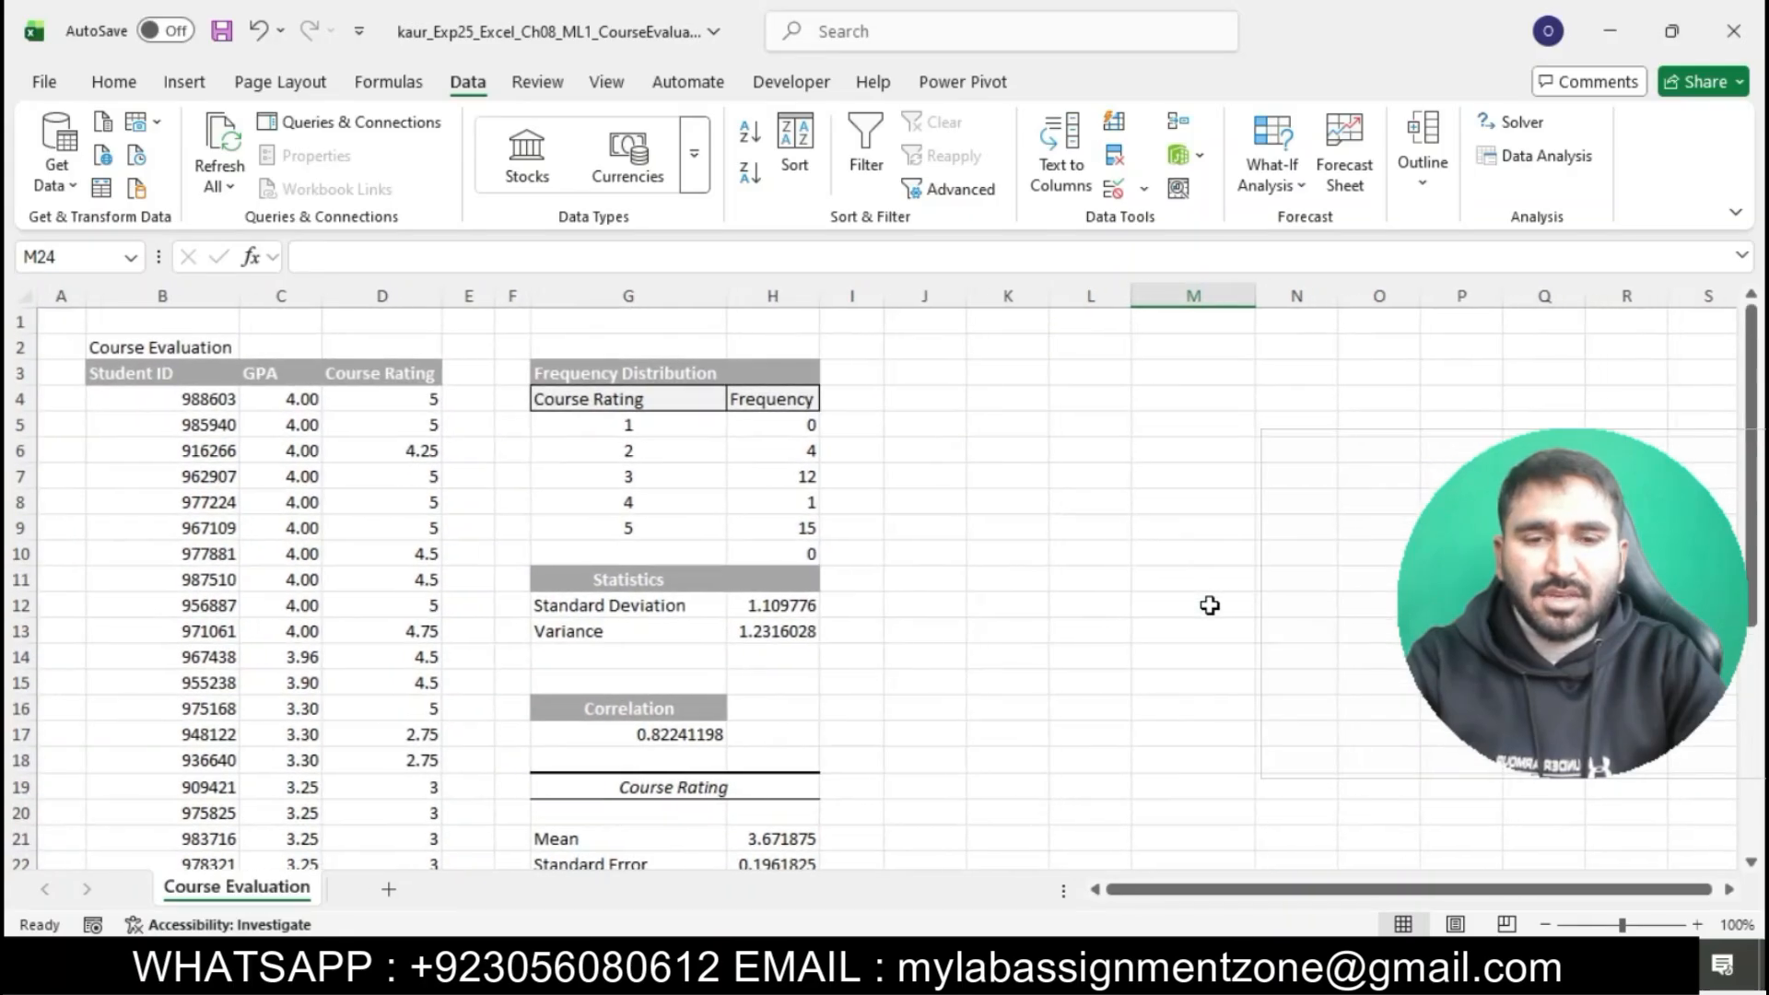
- Switch to the Word instructions and highlight everything from step 7 through step 12 and the Total Points row in turquoise
{"action": "left_click", "coordinate": [737, 968]}
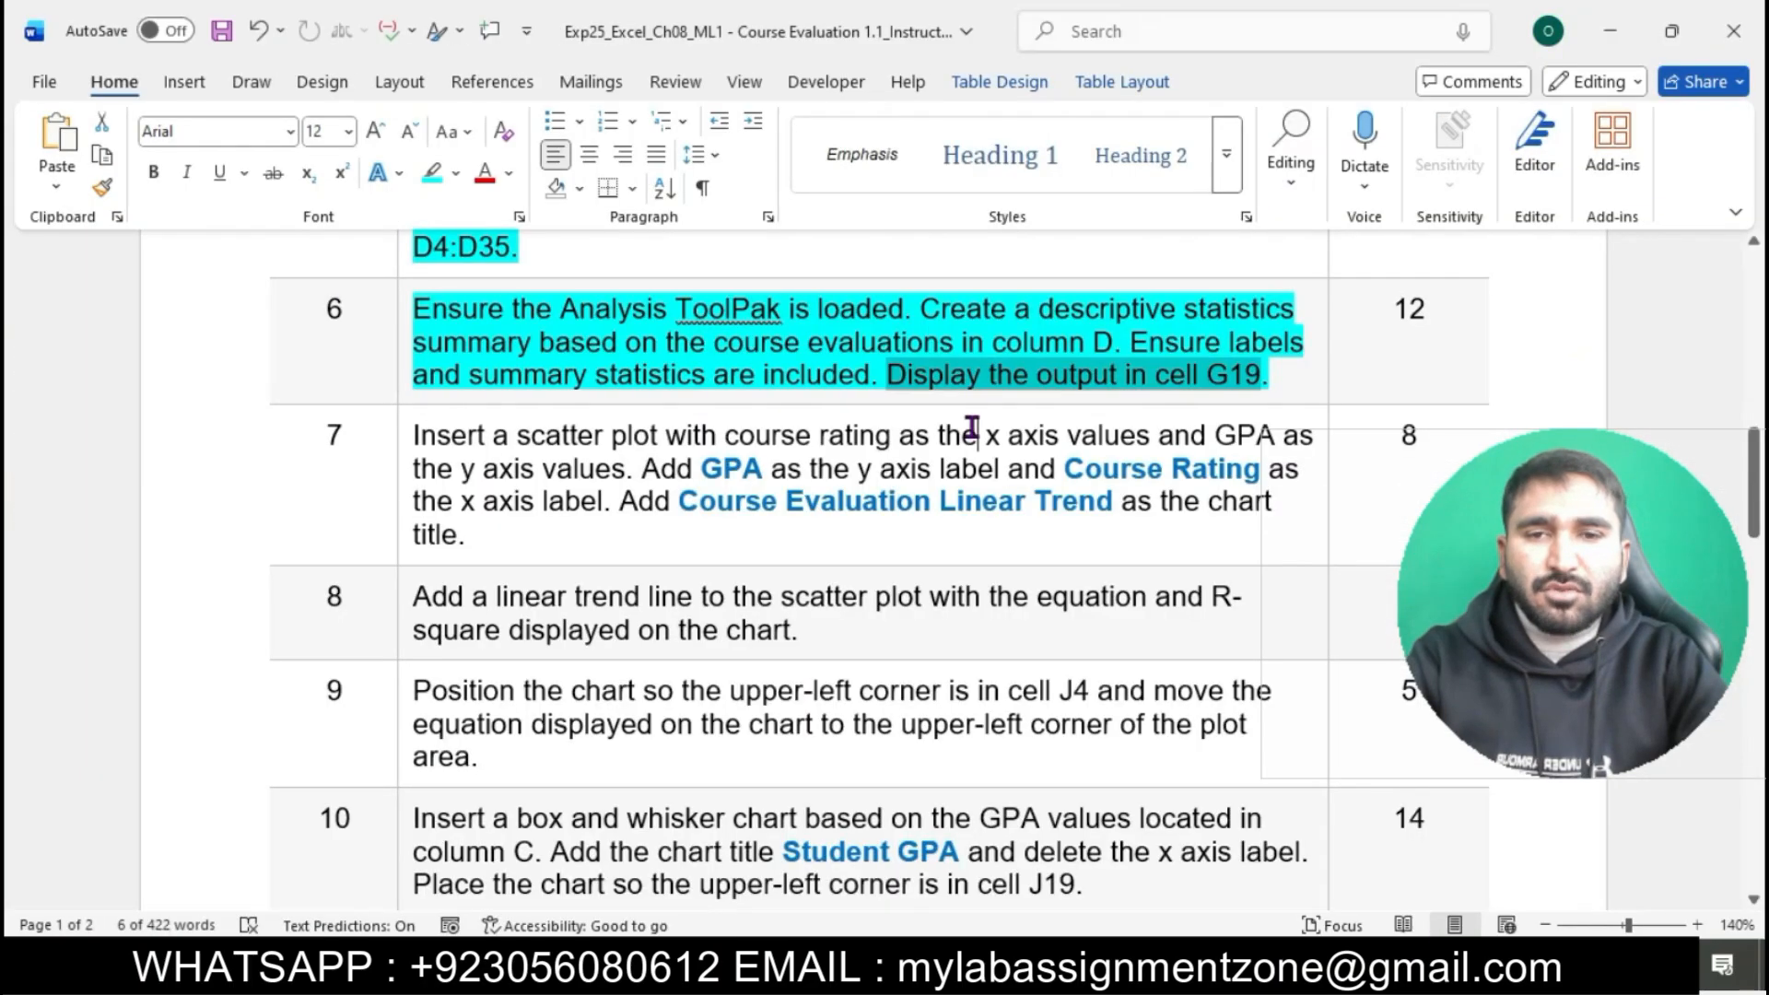
{"action": "scroll", "coordinate": [972, 426], "scroll_direction": "down", "scroll_amount": 3}
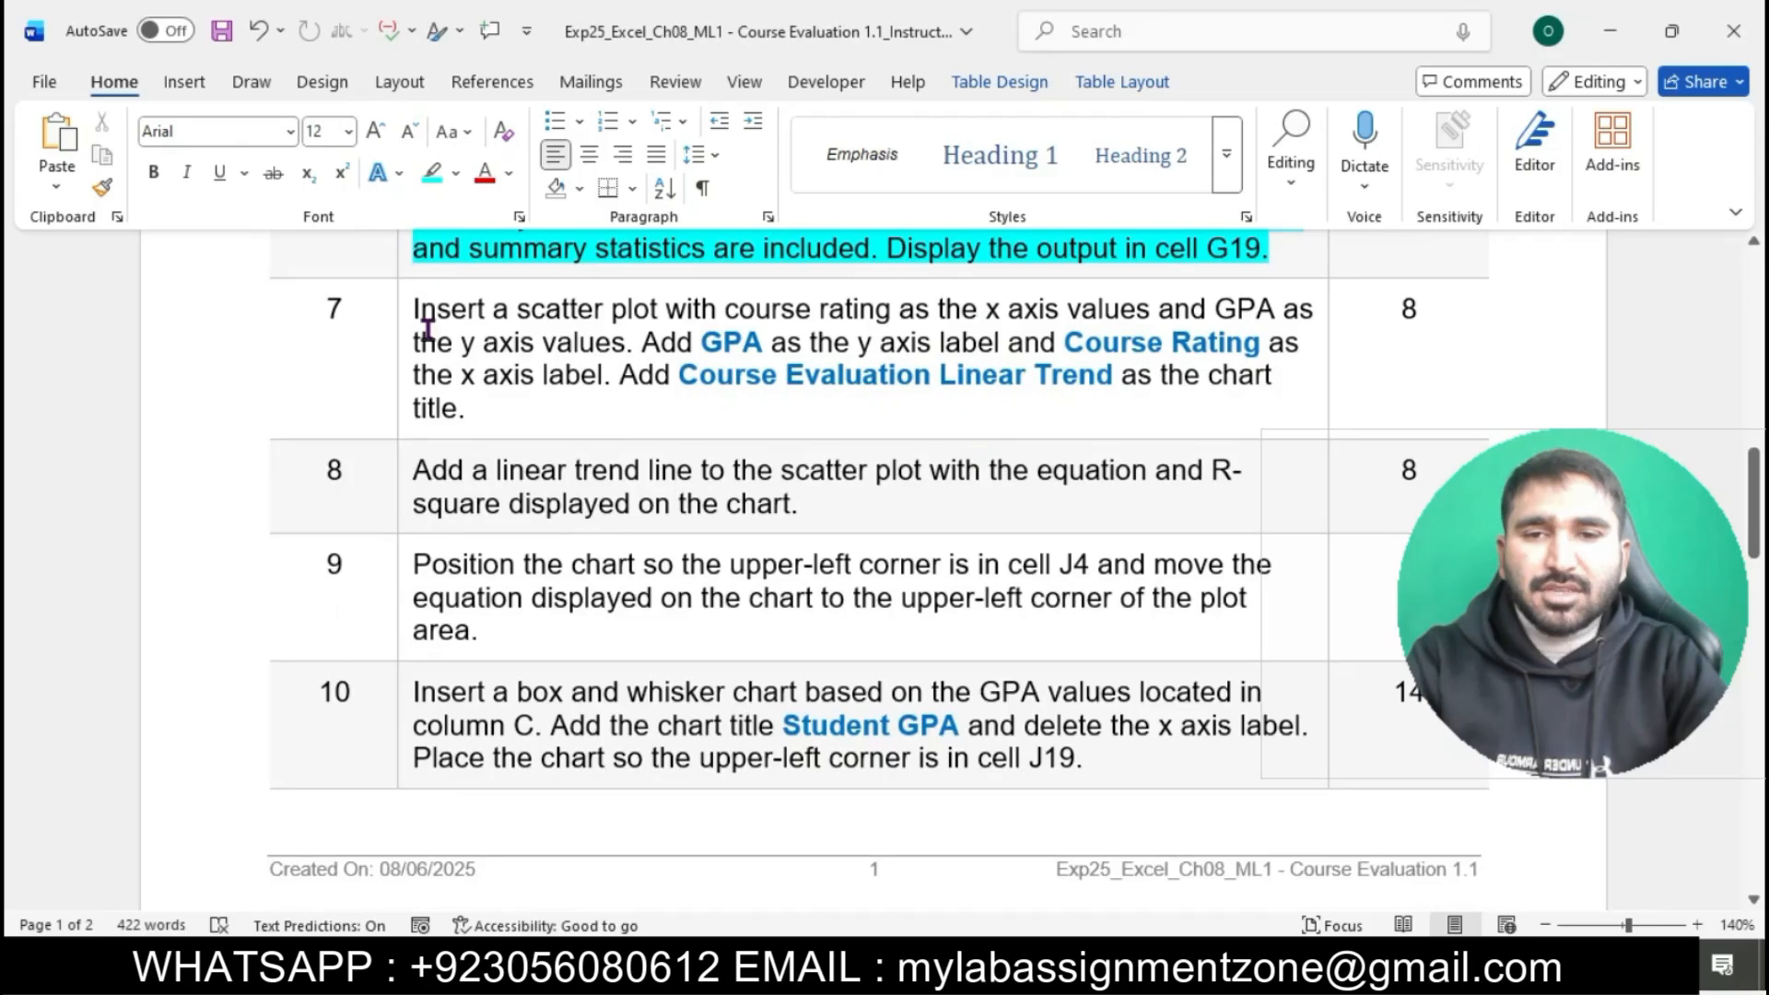
{"action": "left_click_drag", "start_coordinate": [403, 317], "coordinate": [553, 958]}
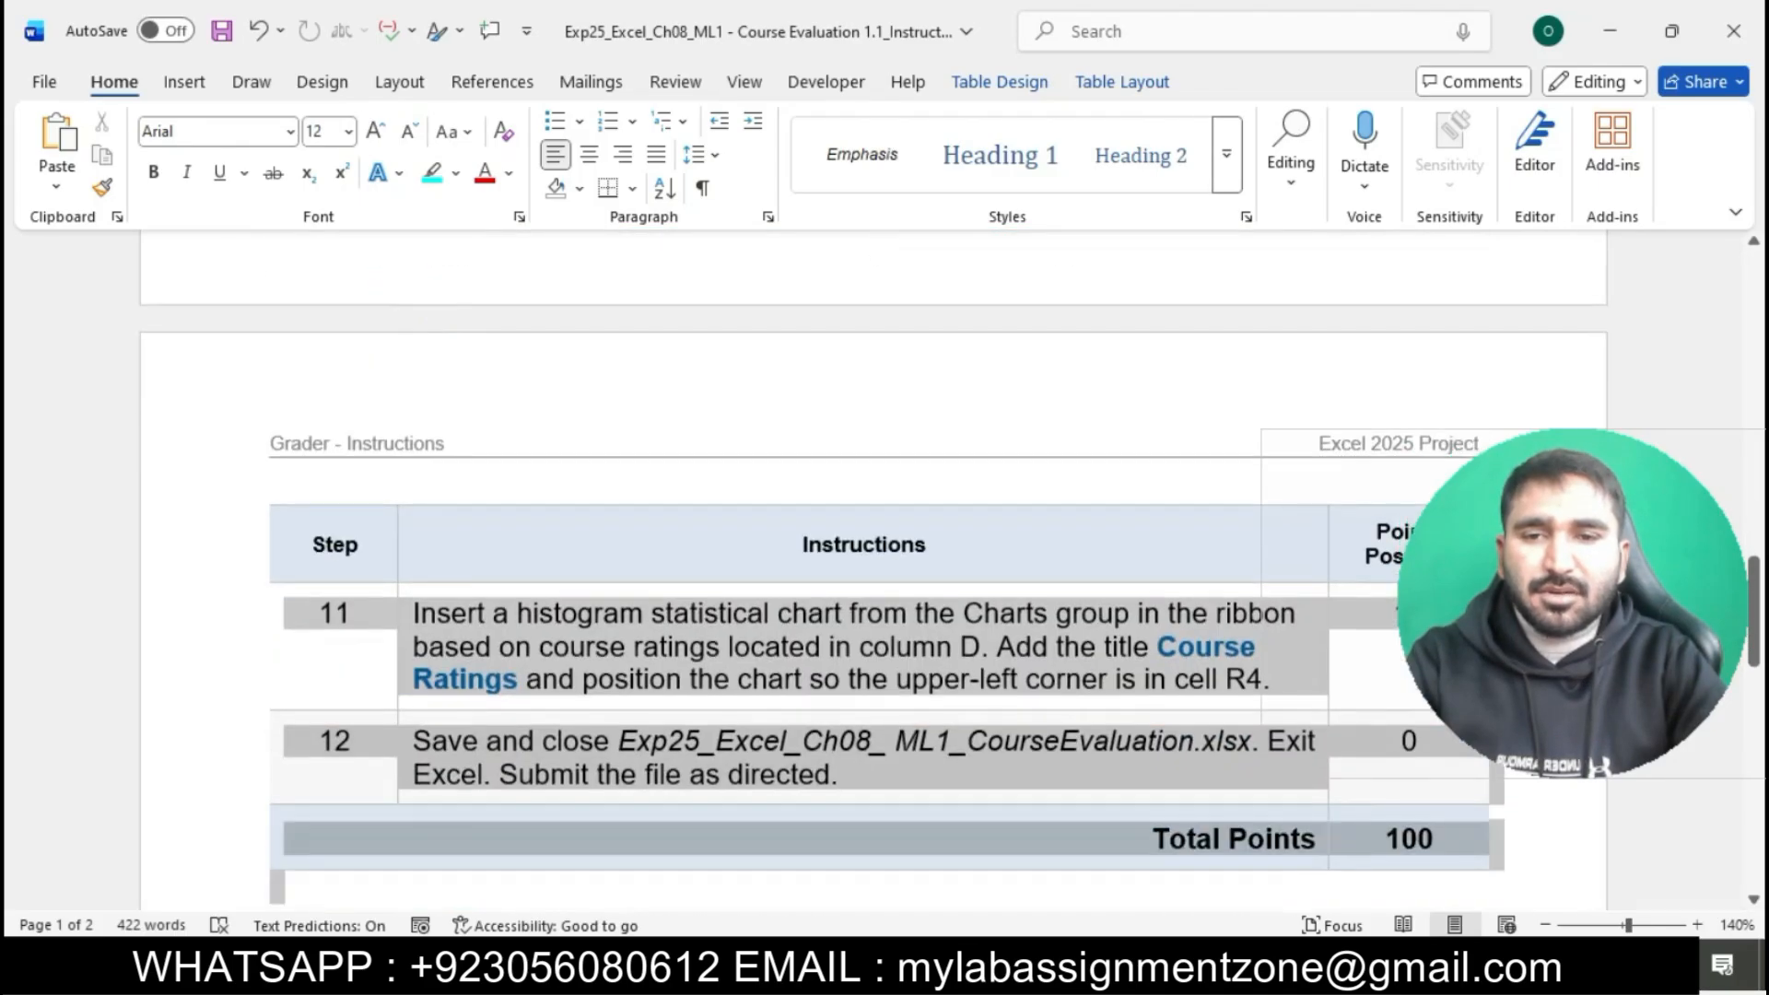
{"action": "left_click", "coordinate": [433, 175]}
{"action": "left_click", "coordinate": [688, 632]}
{"action": "scroll", "coordinate": [687, 633], "scroll_direction": "down", "scroll_amount": 3}
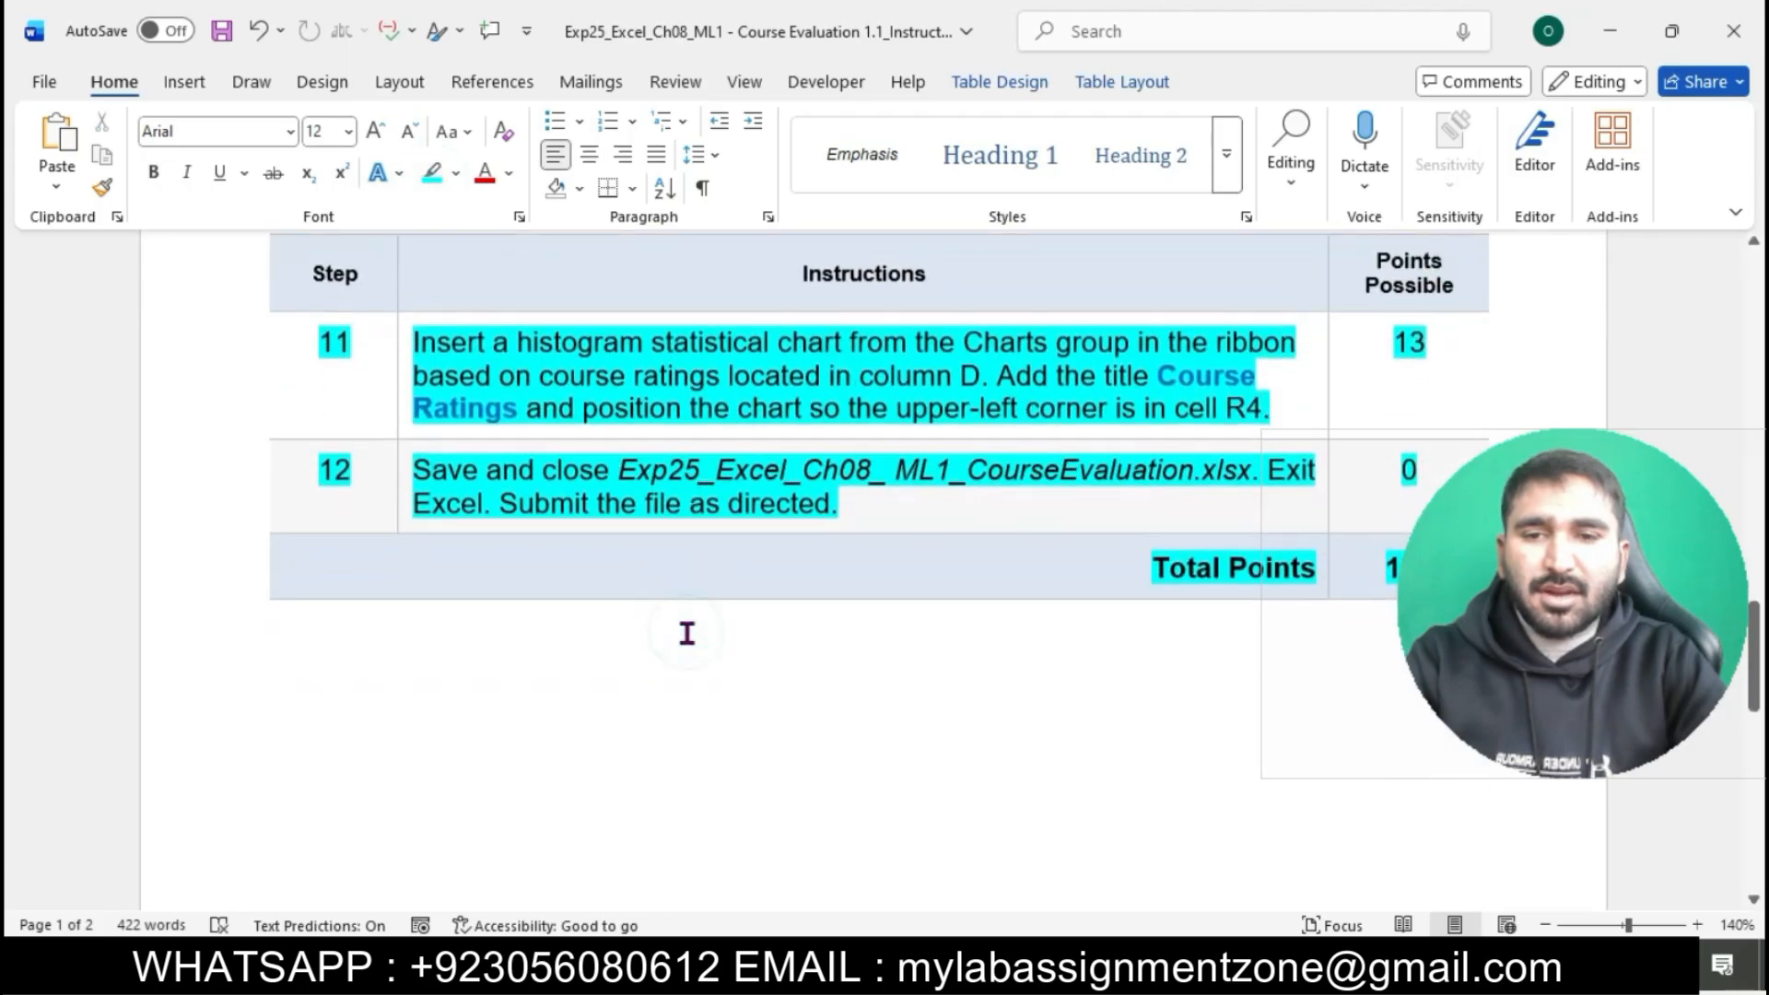
{"action": "scroll", "coordinate": [687, 632], "scroll_direction": "down", "scroll_amount": 1}
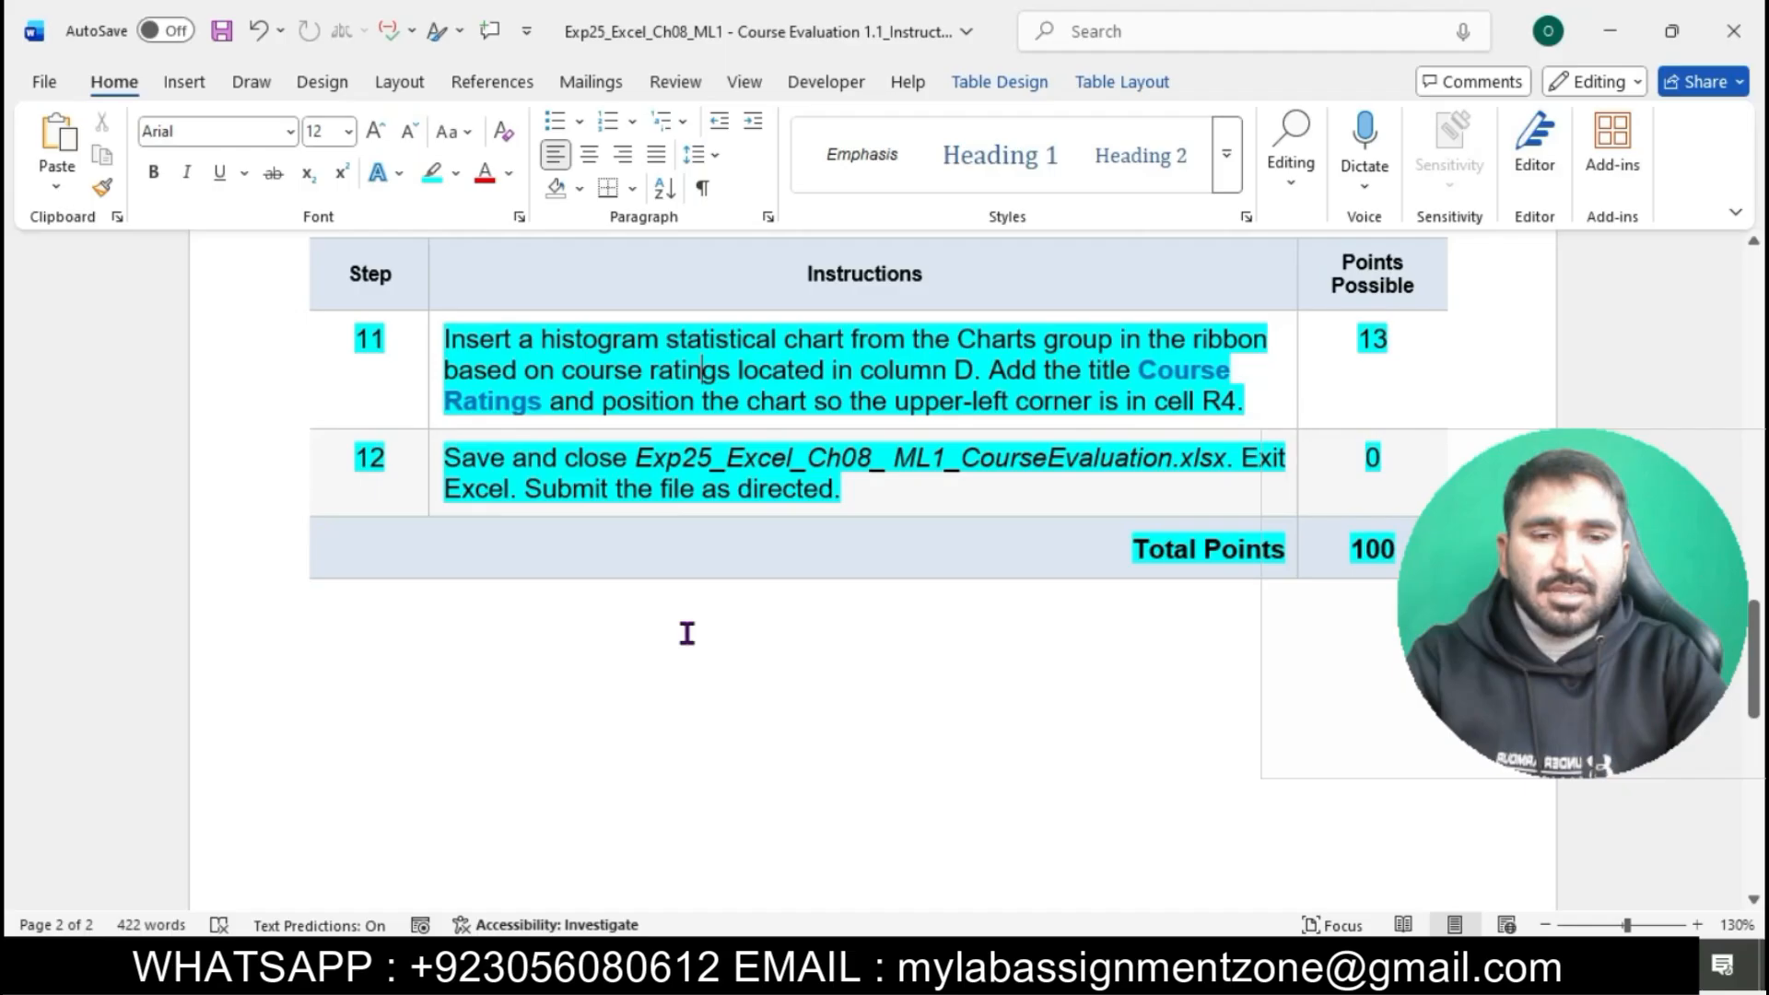
{"action": "scroll", "coordinate": [687, 632], "scroll_direction": "up", "scroll_amount": 2}
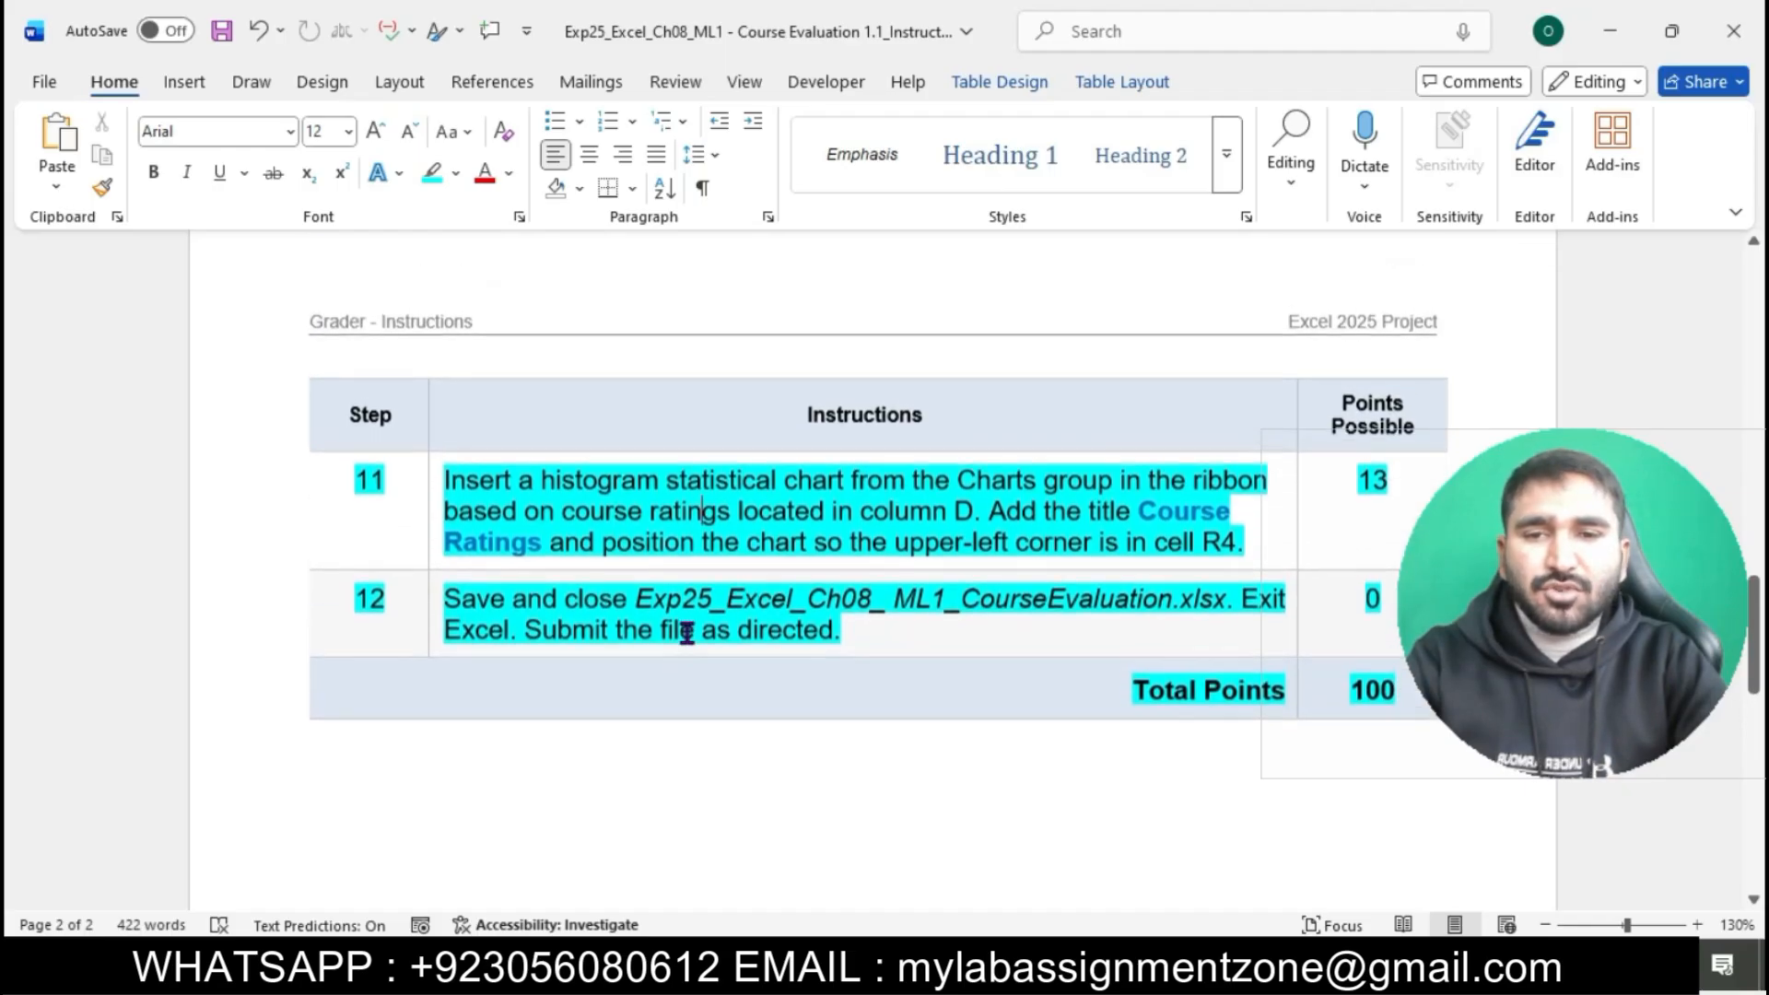
{"action": "scroll", "coordinate": [687, 633], "scroll_direction": "up", "scroll_amount": 10}
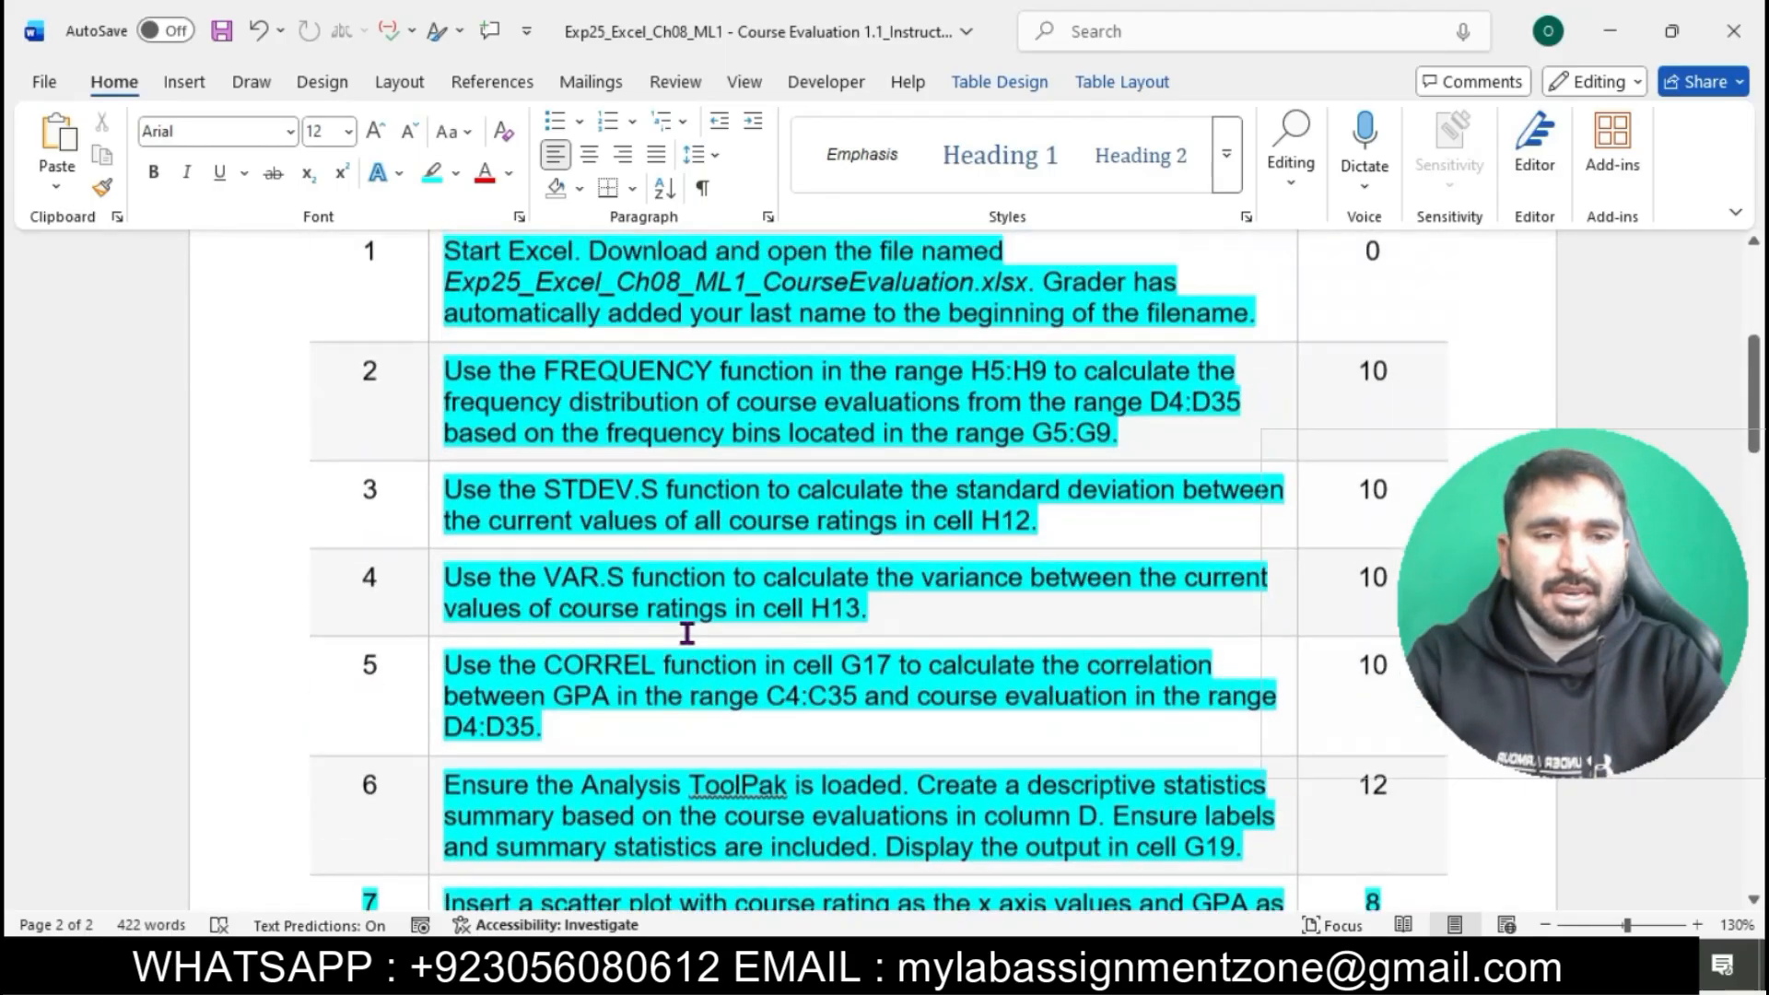
{"action": "scroll", "coordinate": [688, 632], "scroll_direction": "up", "scroll_amount": 5}
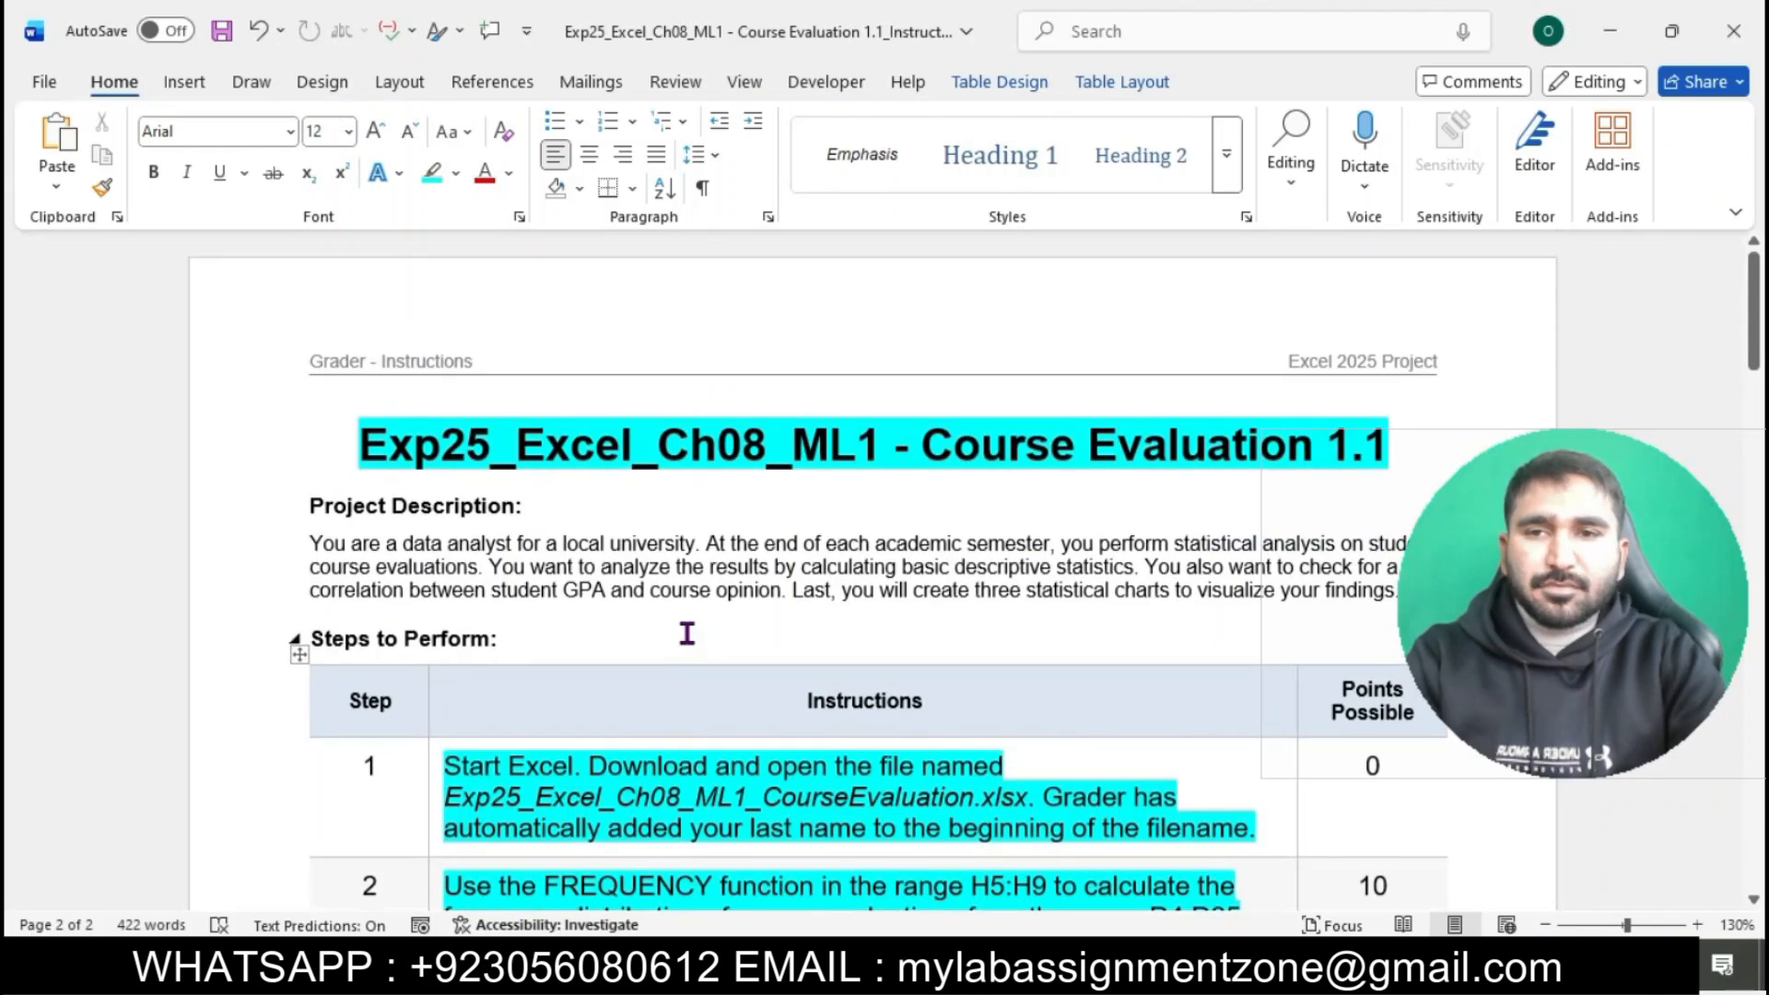